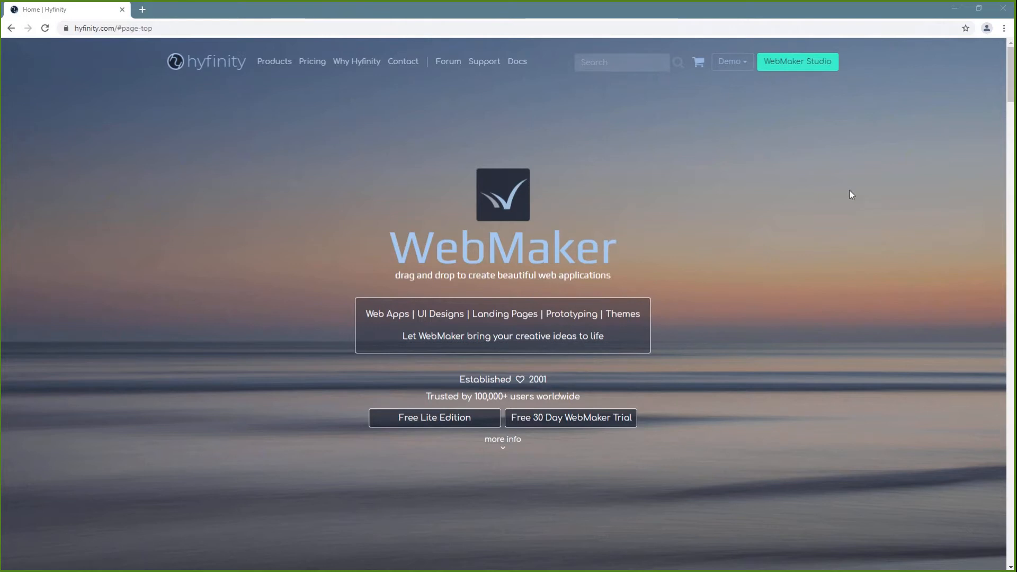
Launch WebMaker Studio from the hyfinity.com top navigation bar into a new tab
click(808, 70)
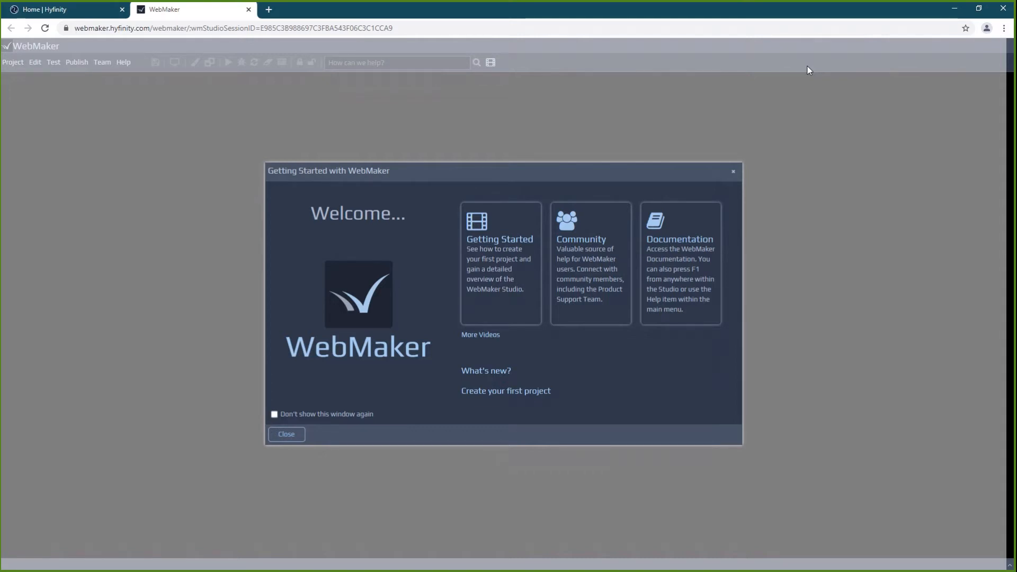
Close the Getting Started window and start a new project from the Project menu
click(294, 436)
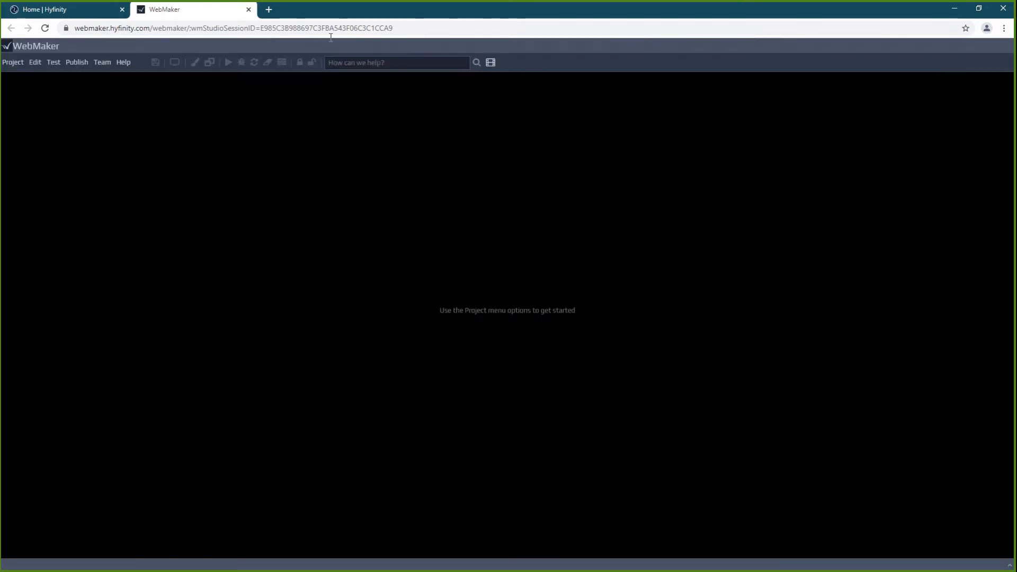
click(13, 62)
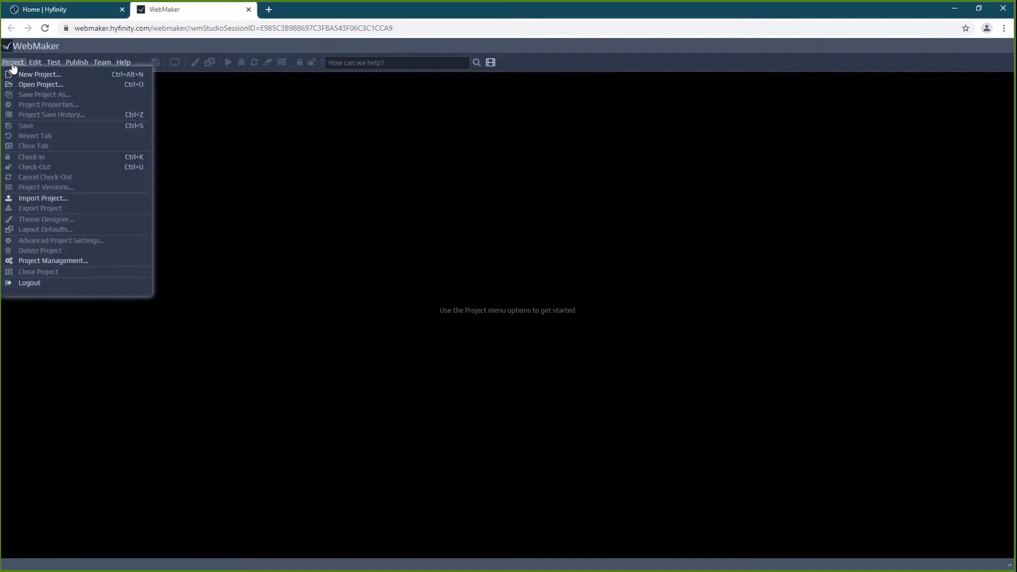
click(22, 75)
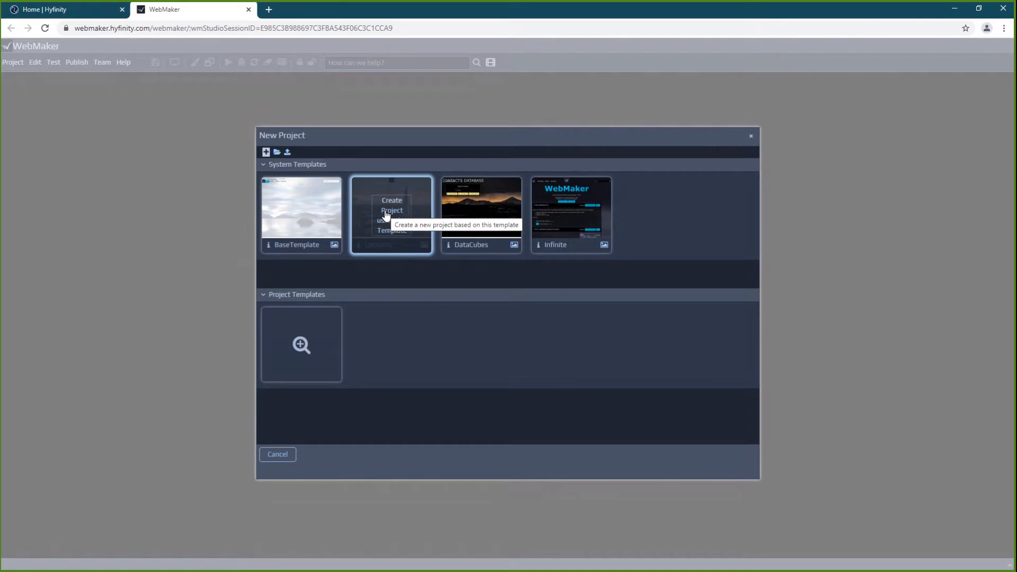
Create project 'Contacts' in workspace 'DOSpace' from the Contacts template
click(386, 213)
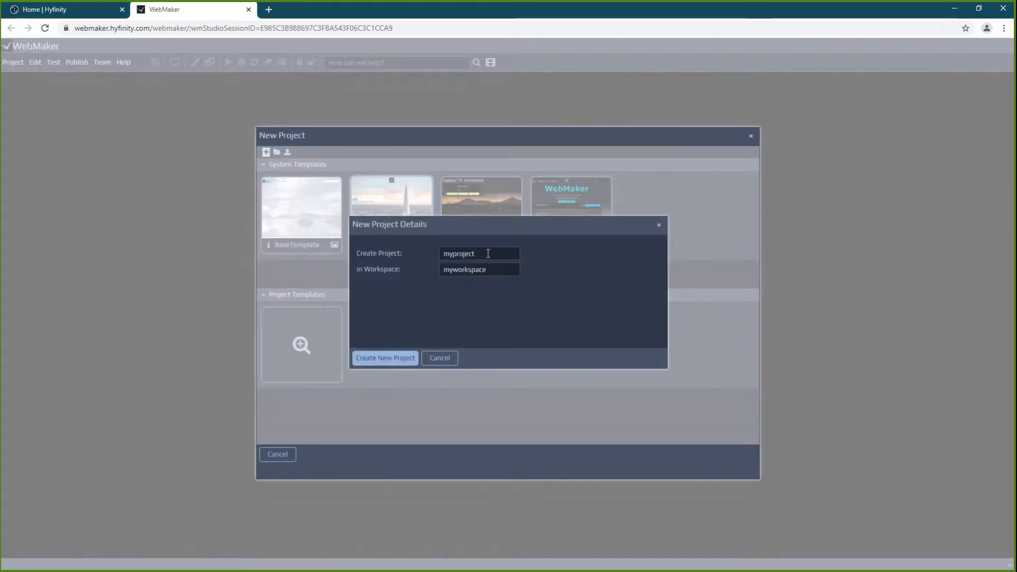
double_click(488, 254)
text(Contacts)
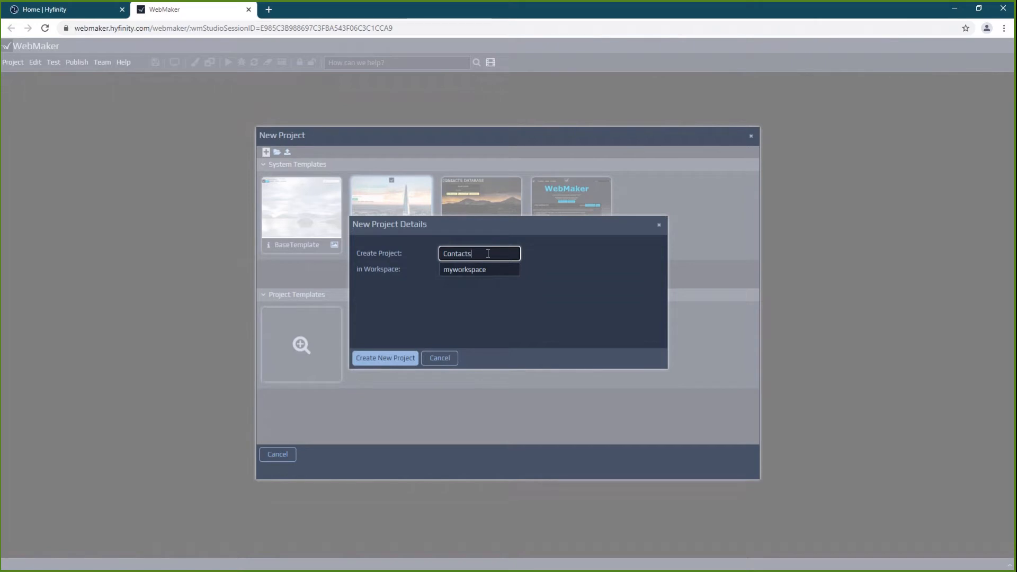
key(Tab)
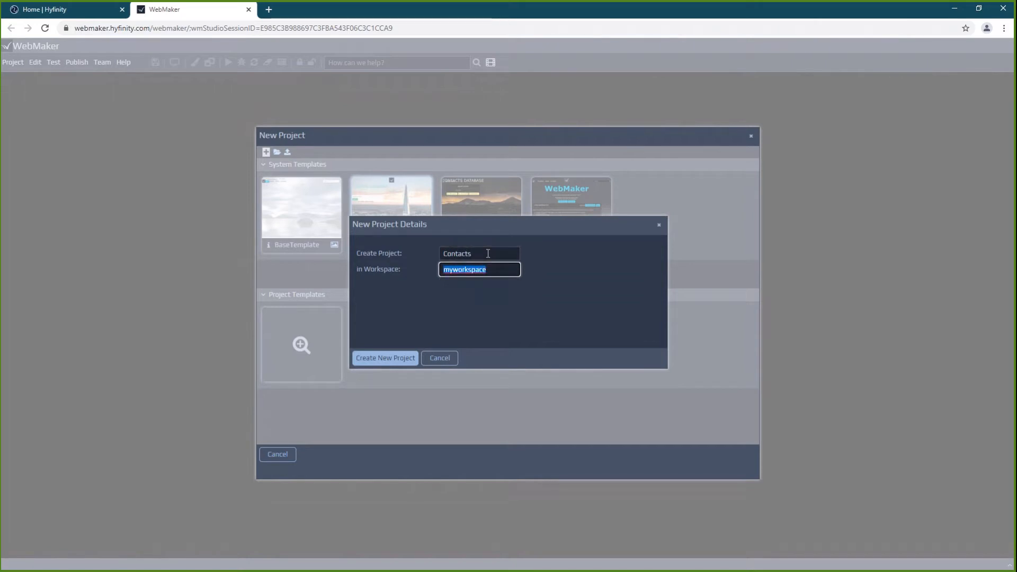
text(DOSpace)
click(383, 358)
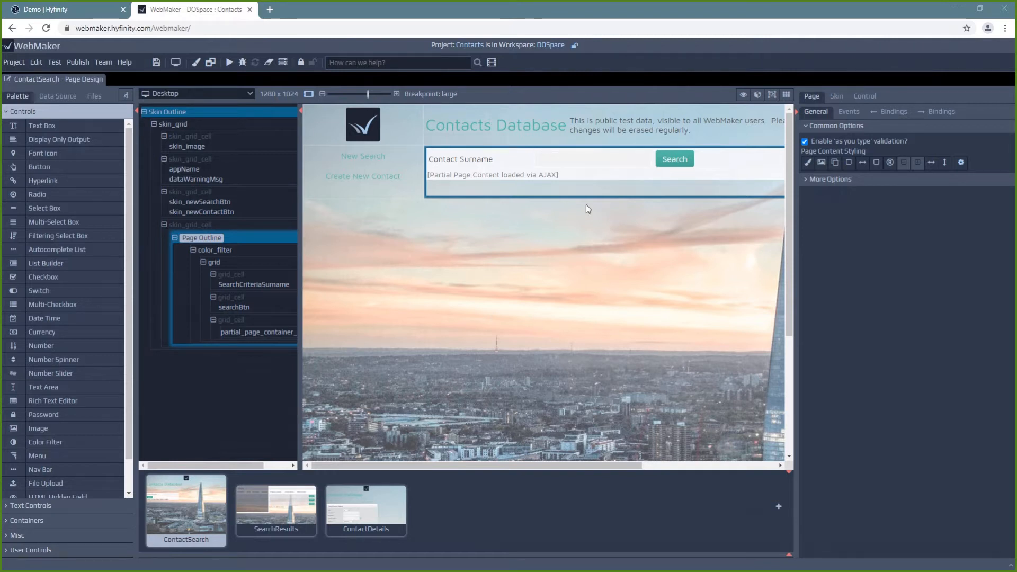
Select the Contact Surname (SearchCriteriaSurname) text box on the ContactSearch canvas
click(585, 157)
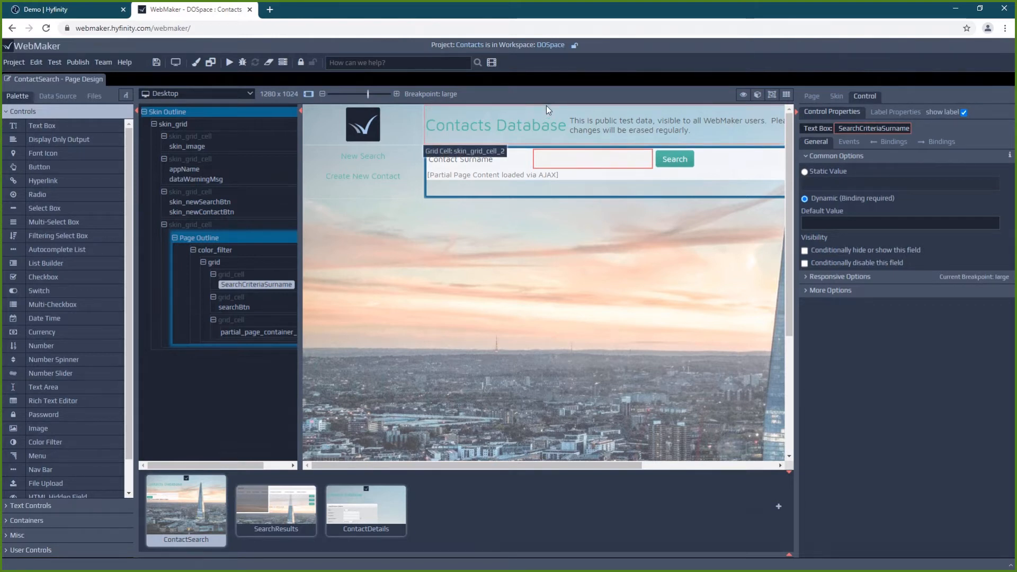
click(564, 165)
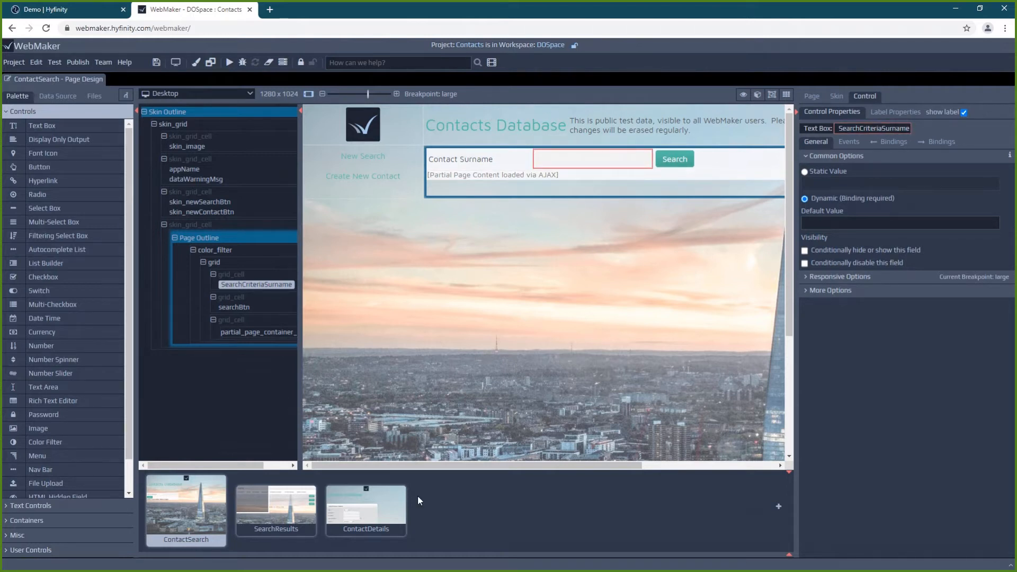
Preview the ContactDetails page, entering sample Forename 'dfddd' and Surname 'ddddd'
right_click(400, 516)
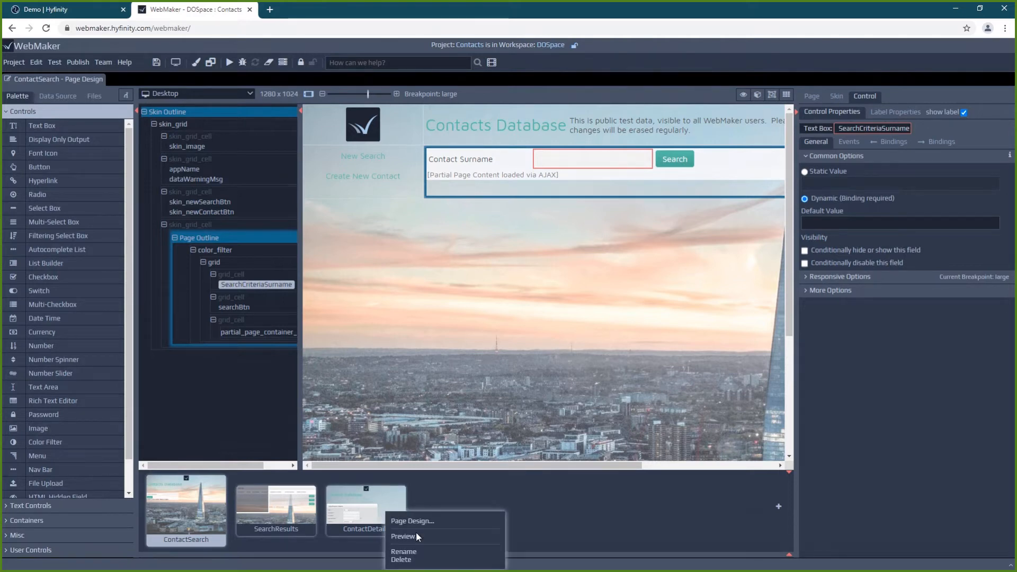
click(415, 537)
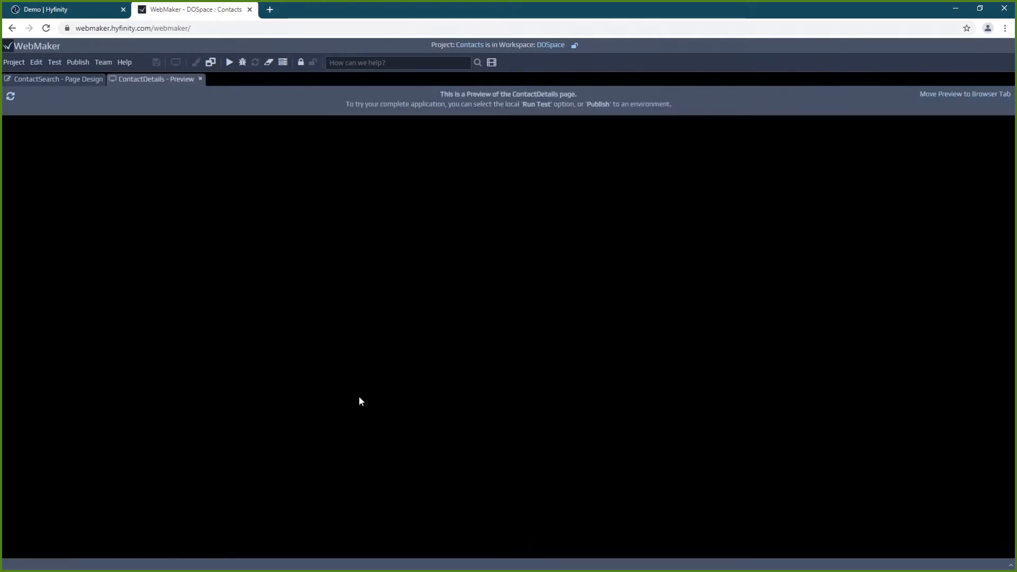
scroll(460, 366, down, 10)
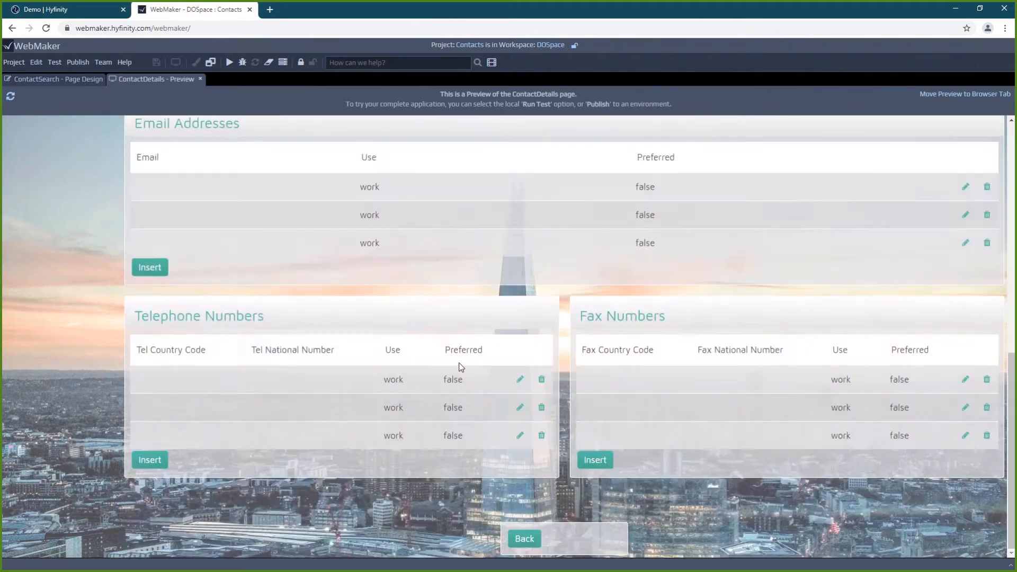
scroll(460, 367, up, 10)
click(278, 230)
text(dfddd)
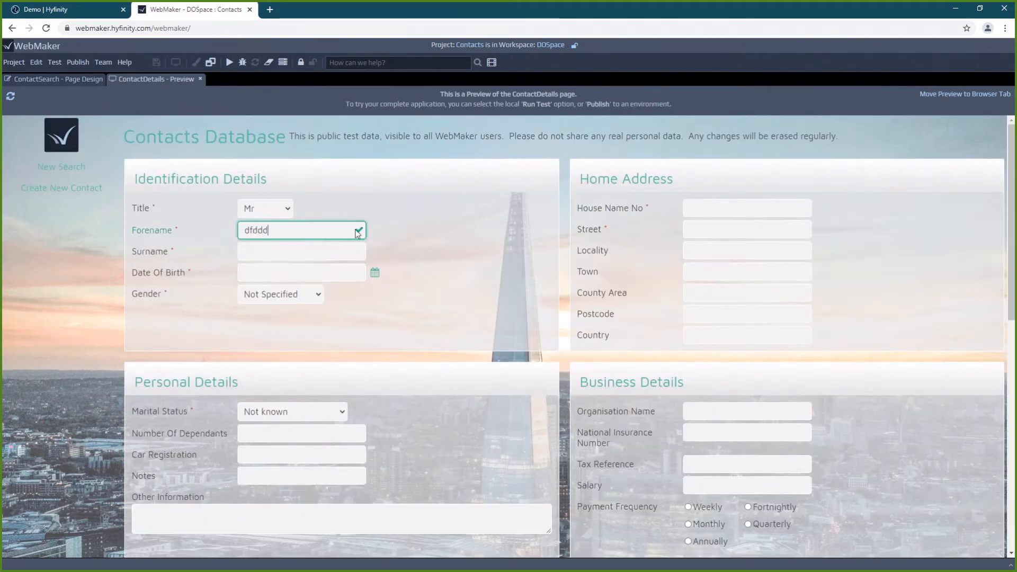
click(279, 254)
text(ddddd)
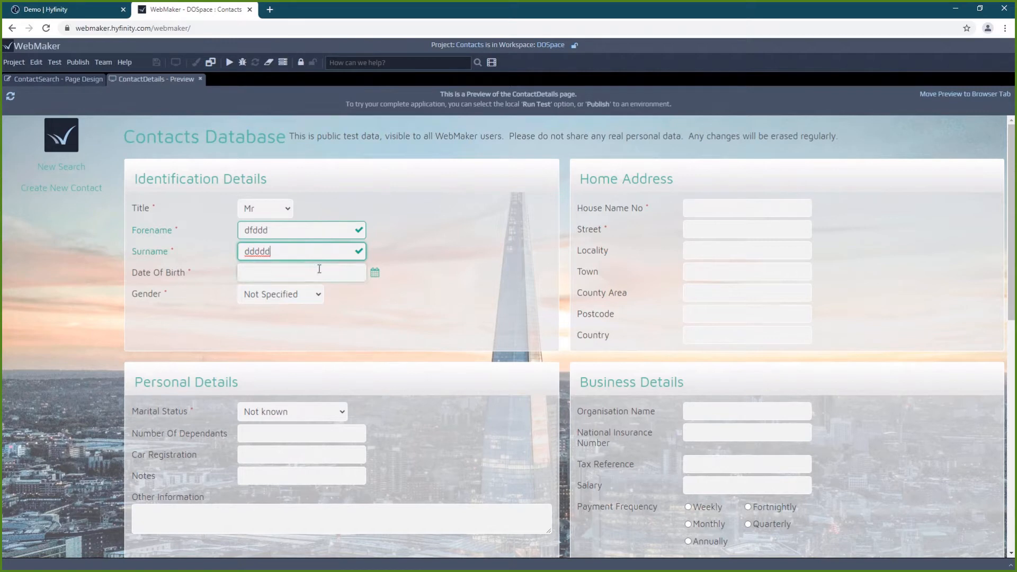
Open the ContactDetails page in Page Design from its thumbnail menu
click(84, 80)
right_click(356, 508)
click(399, 519)
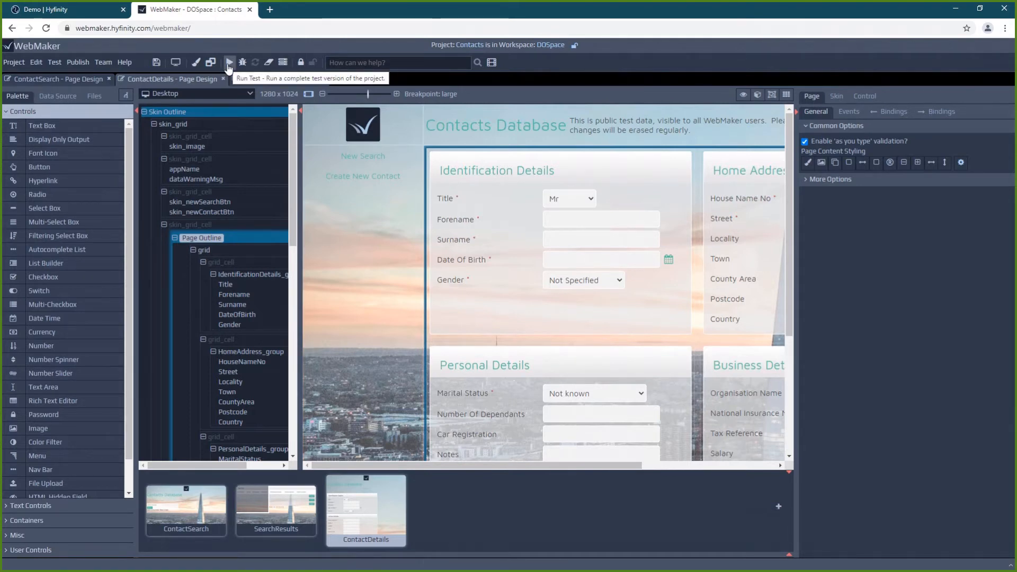
Run a complete local test of the Contacts project from the toolbar
click(229, 64)
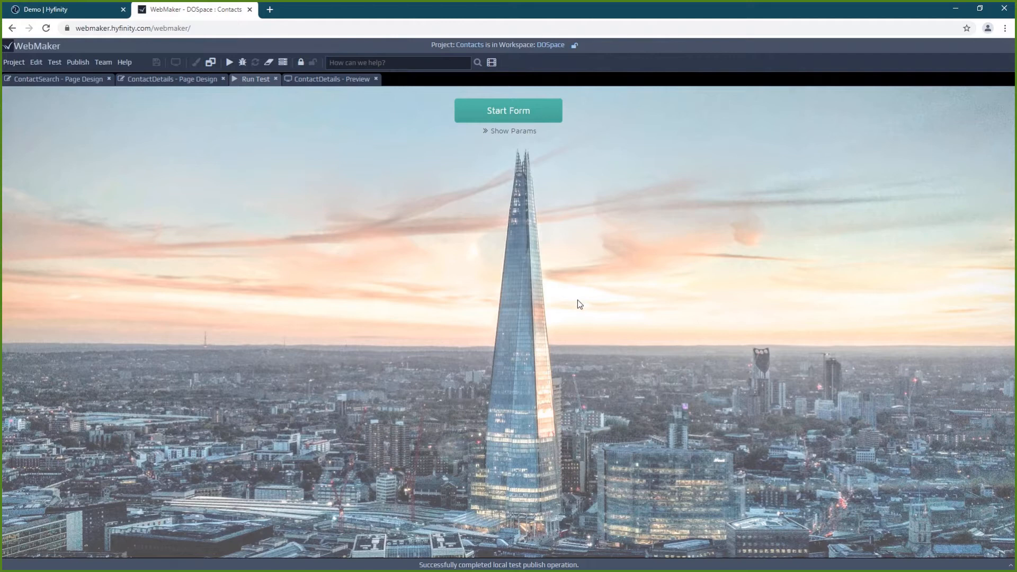
Check the URL parameters help, launch the Start Form, and return to the running test app
click(504, 133)
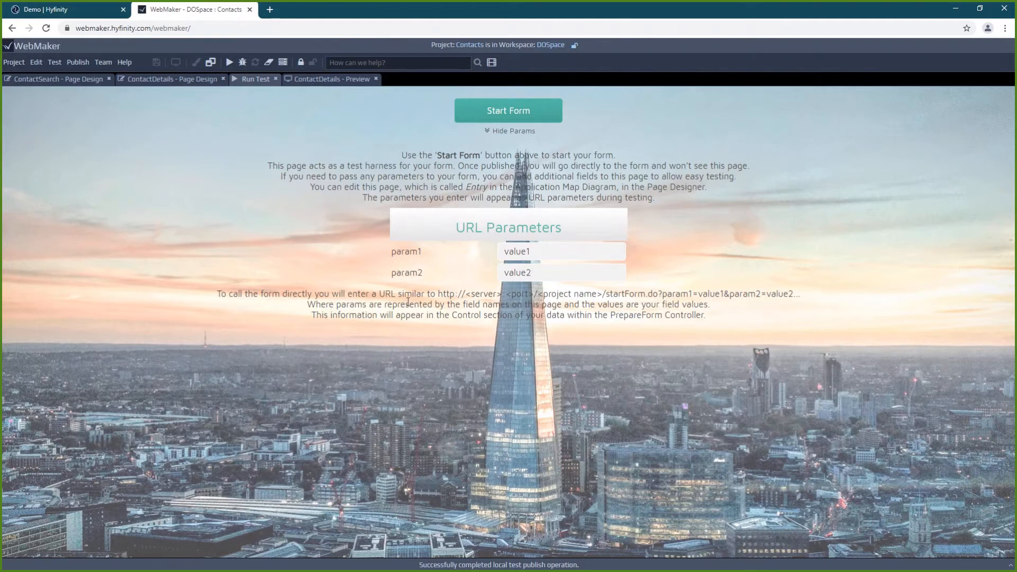
click(506, 131)
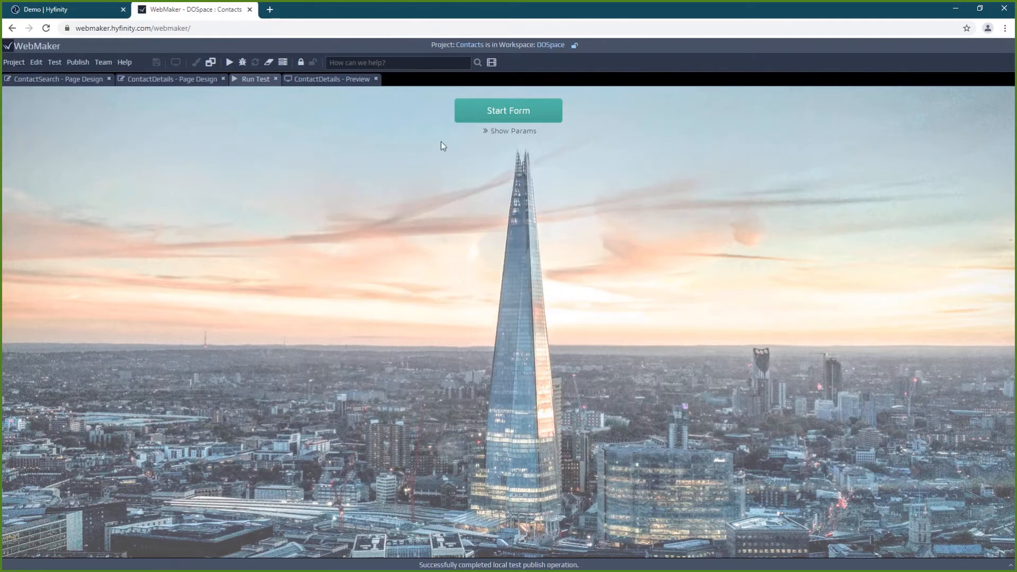
click(503, 114)
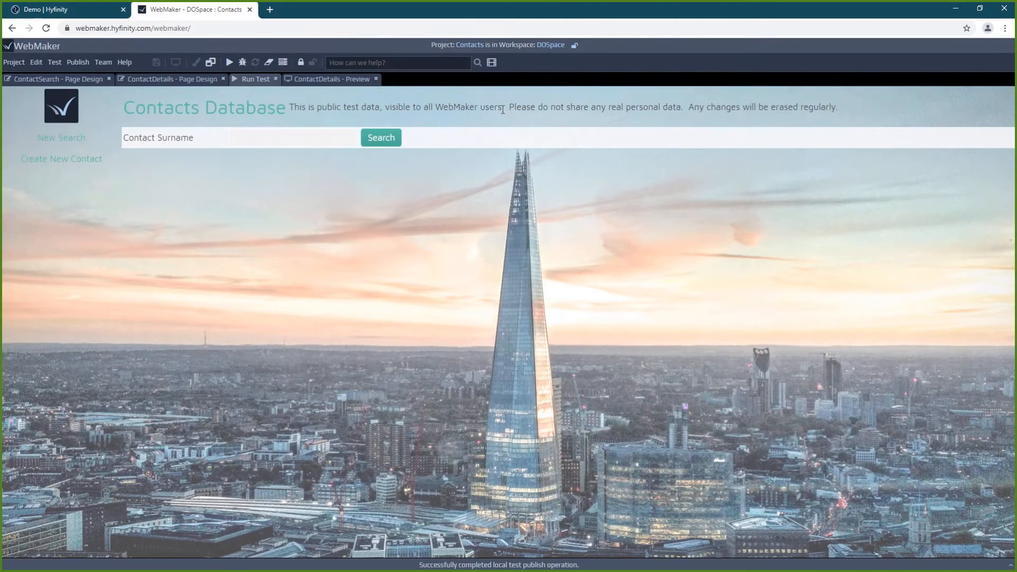
click(50, 81)
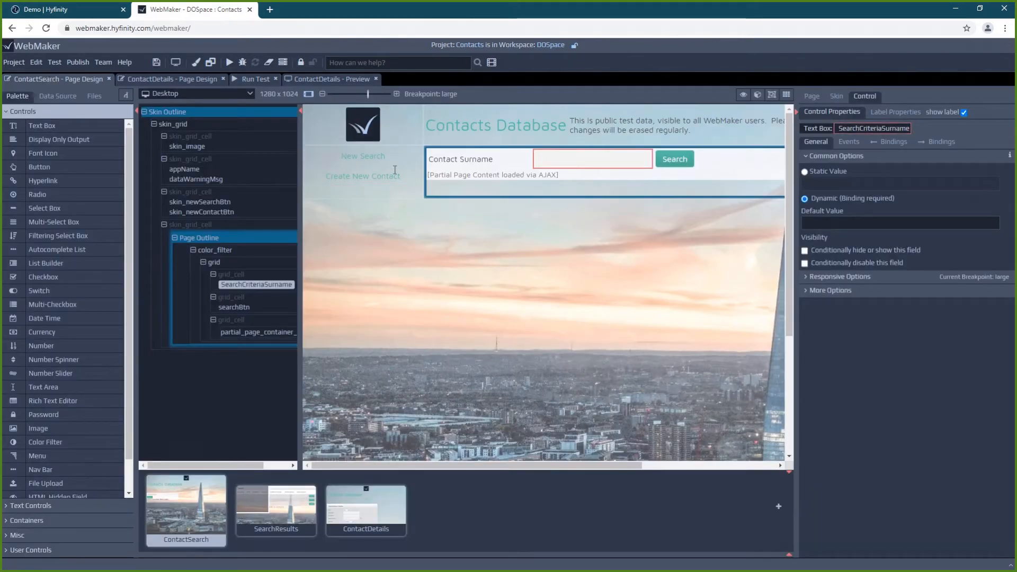
click(244, 85)
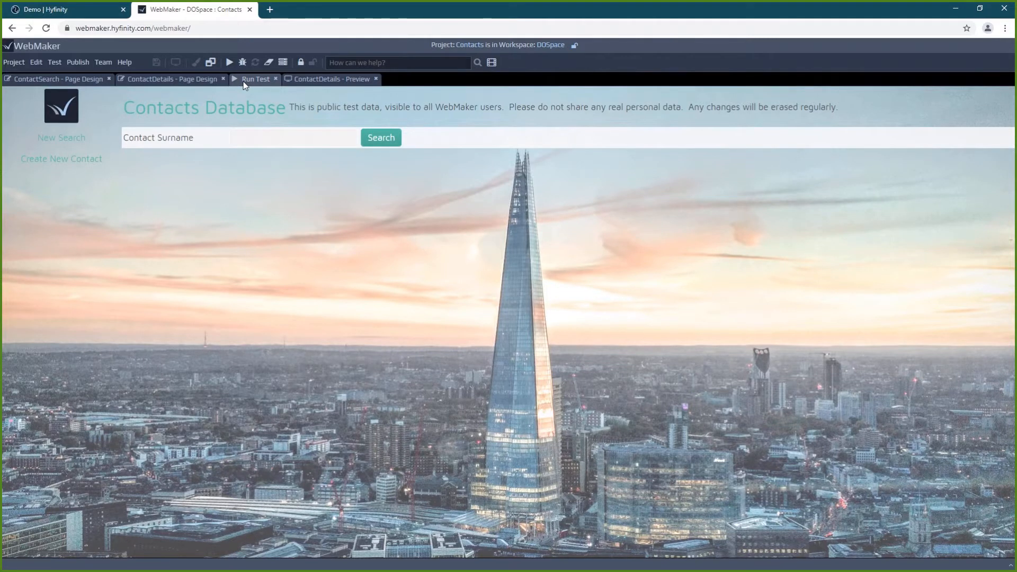
Search the test contacts by the surname term 't'
click(266, 138)
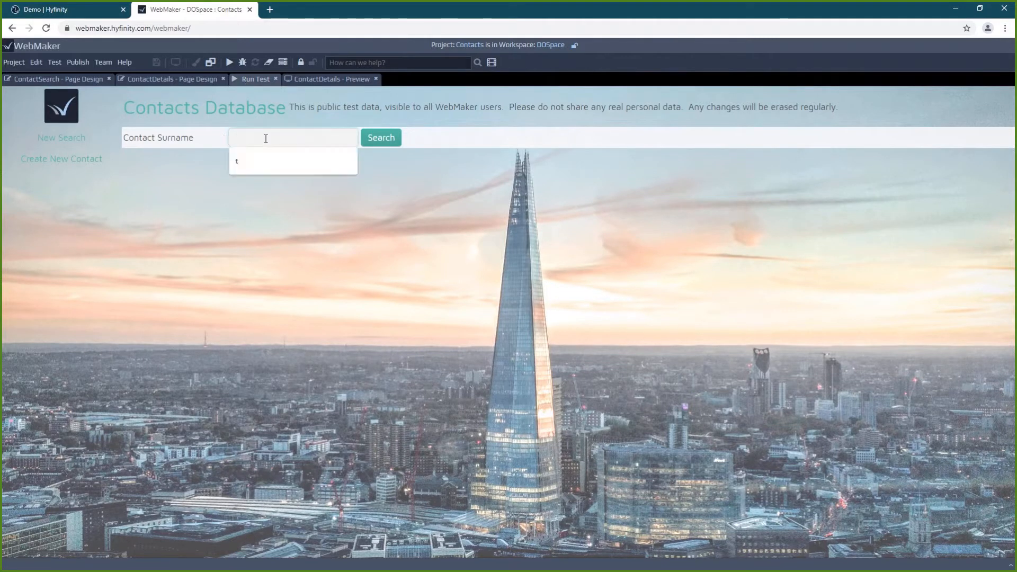
text(test)
key(BackSpace)
key(BackSpace)
key(BackSpace)
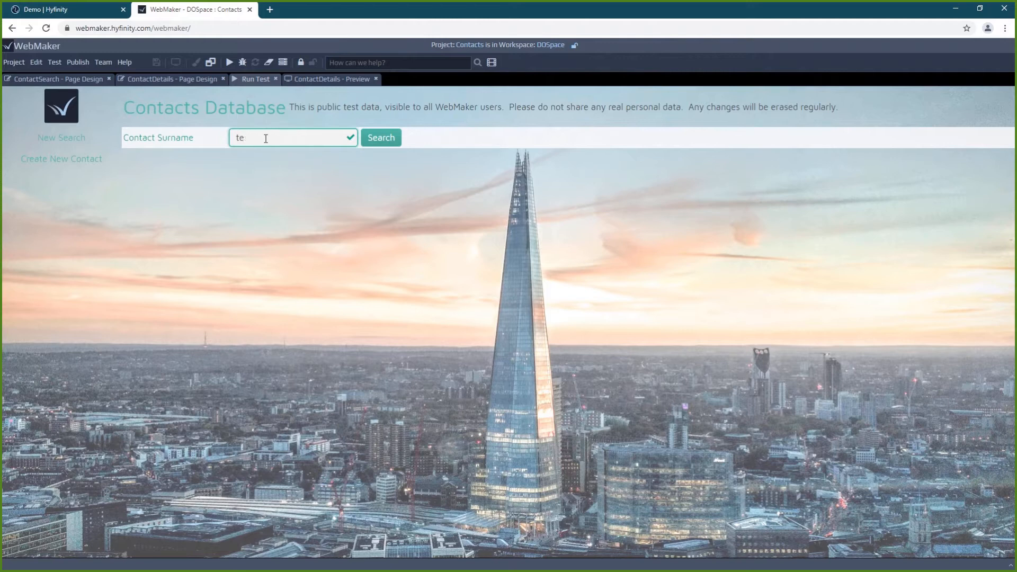
click(383, 143)
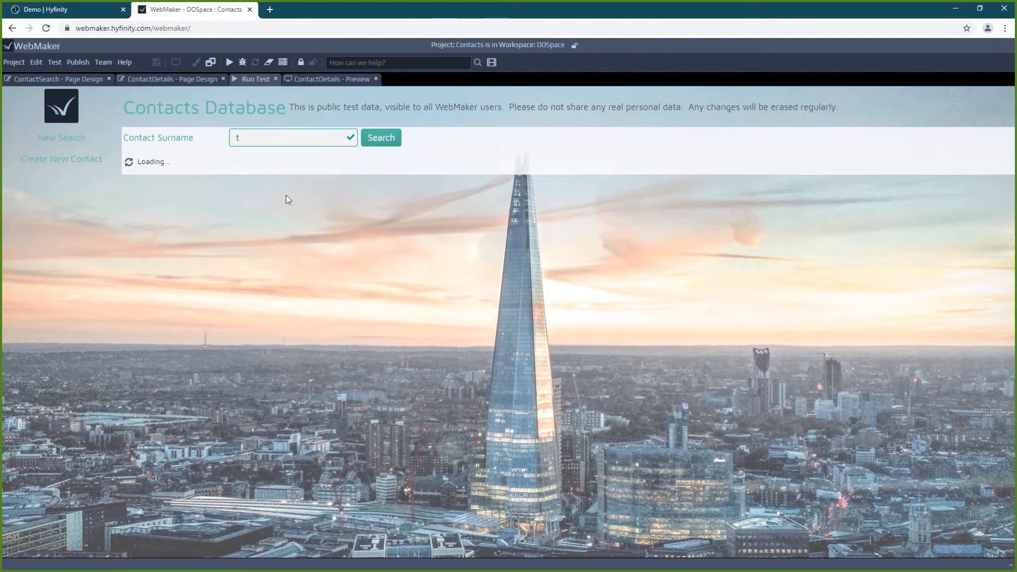
Clear the surname term and search again to list all seven contacts
click(266, 139)
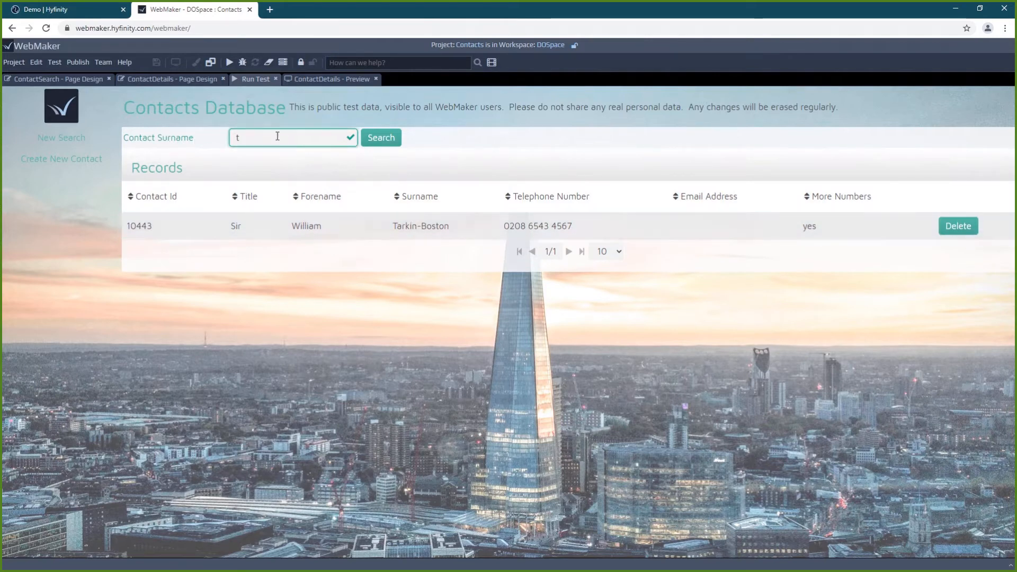
key(BackSpace)
click(374, 142)
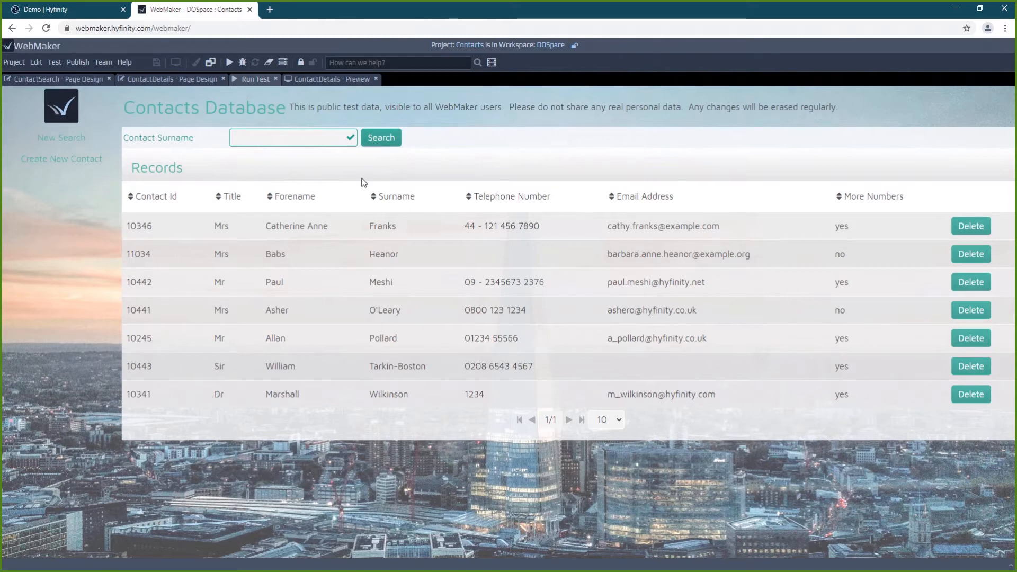
Open a contact's details, append 123 to its surname, and attempt to save
click(312, 250)
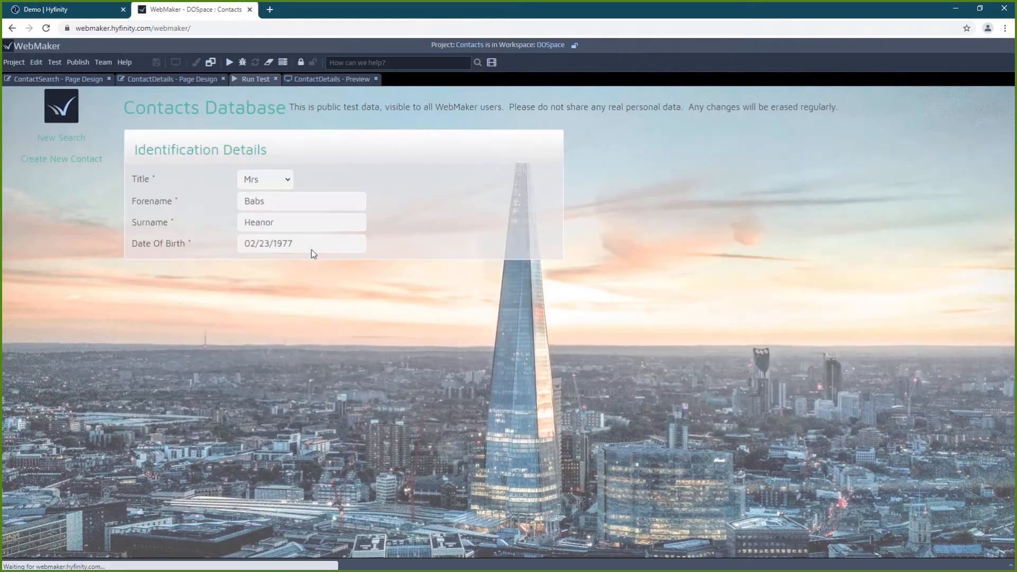
scroll(402, 247, down, 3)
scroll(402, 250, down, 3)
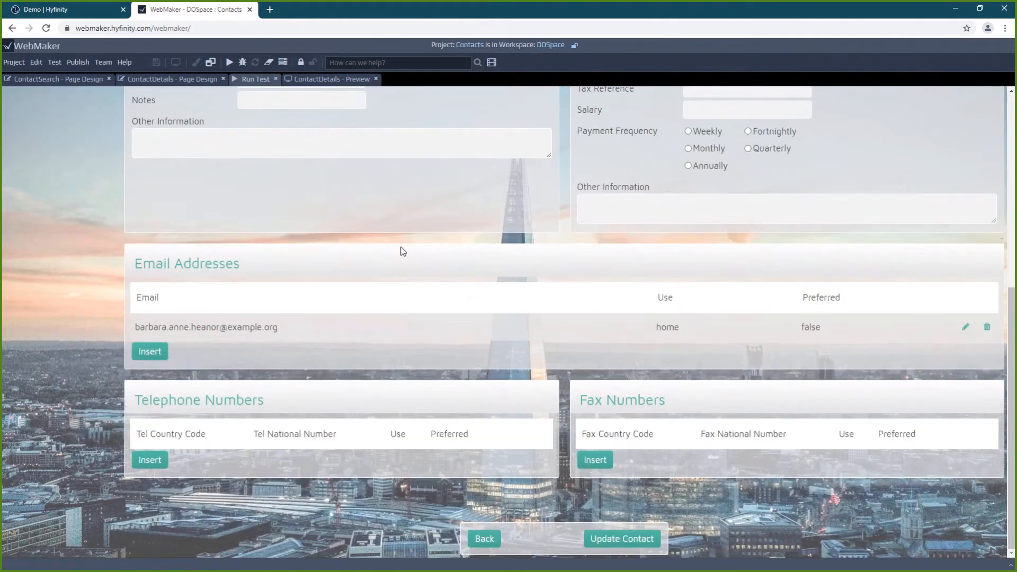
scroll(392, 320, up, 6)
click(323, 223)
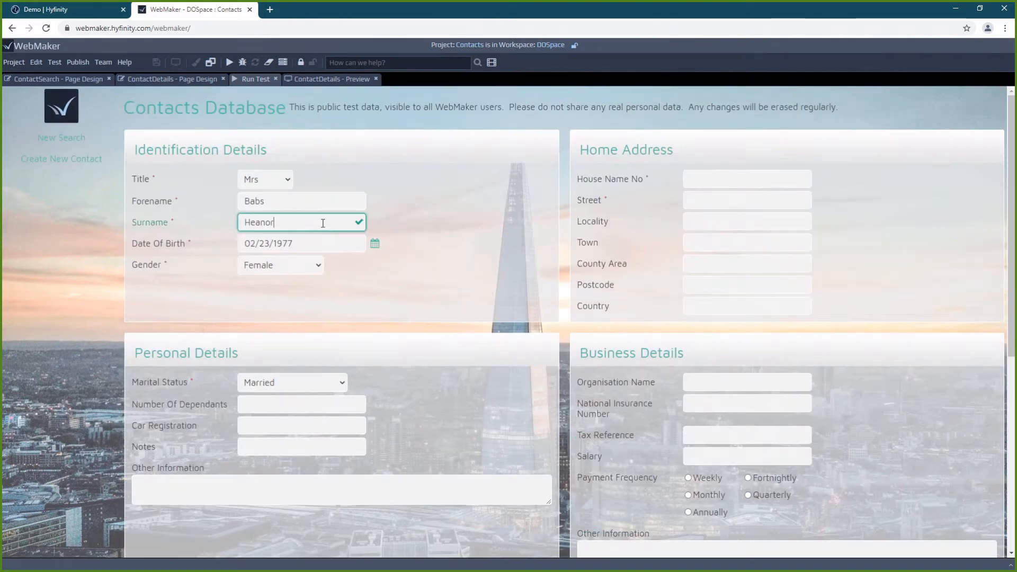
text(123)
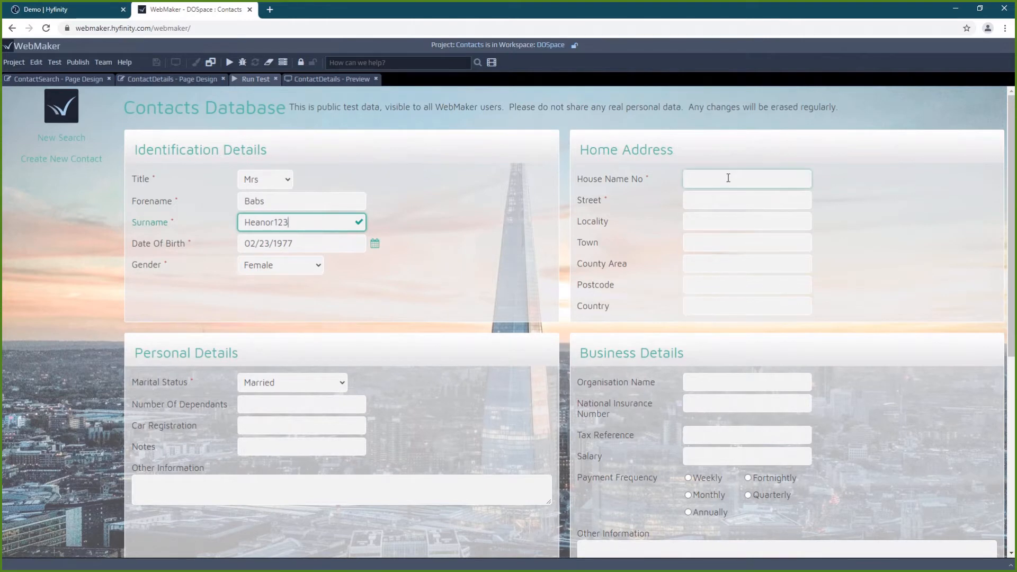
click(728, 179)
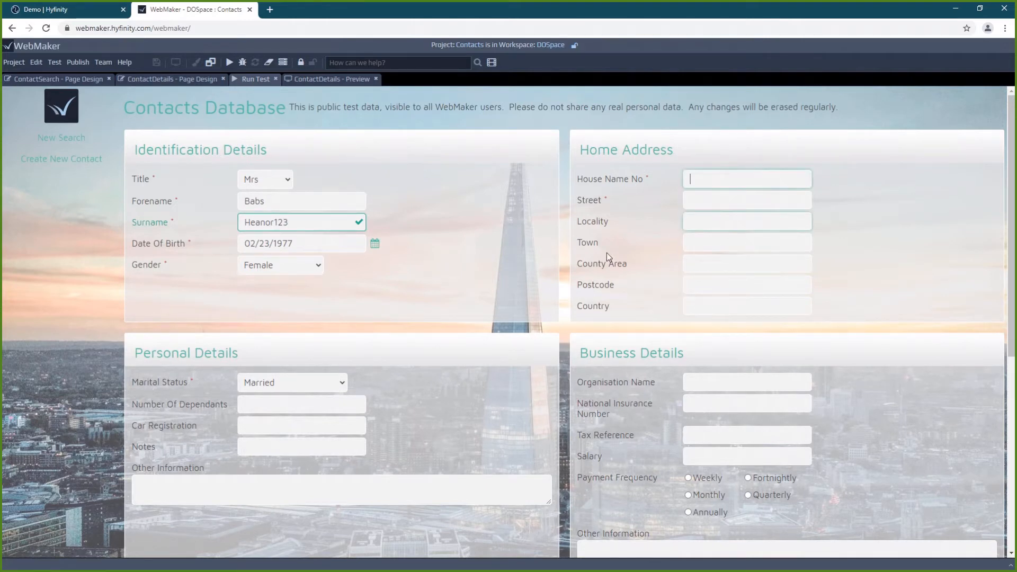
scroll(606, 252, down, 5)
click(592, 532)
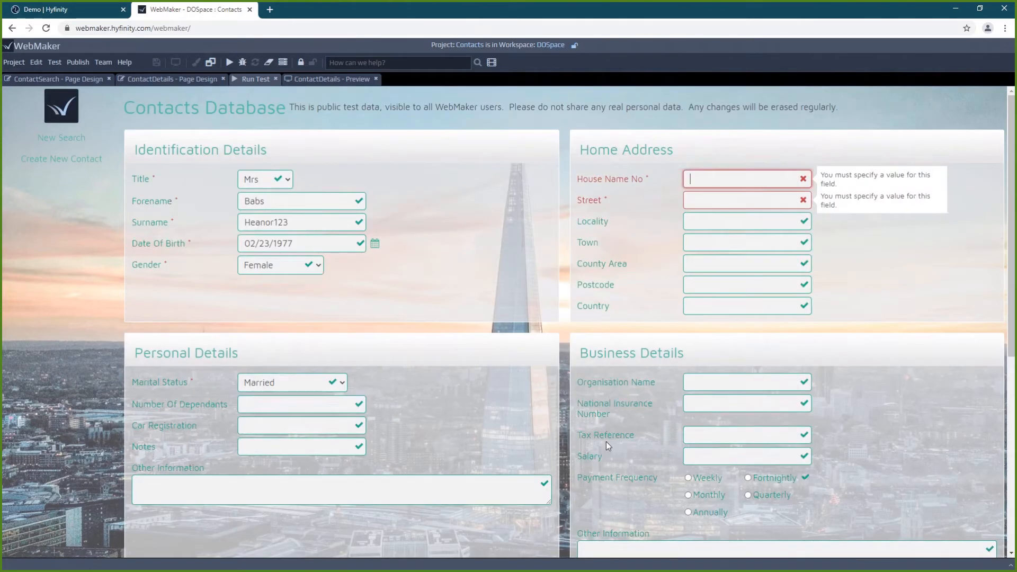
Fill in the required house number and street, save the contact, and return to ContactSearch design
click(719, 176)
text(6)
click(714, 198)
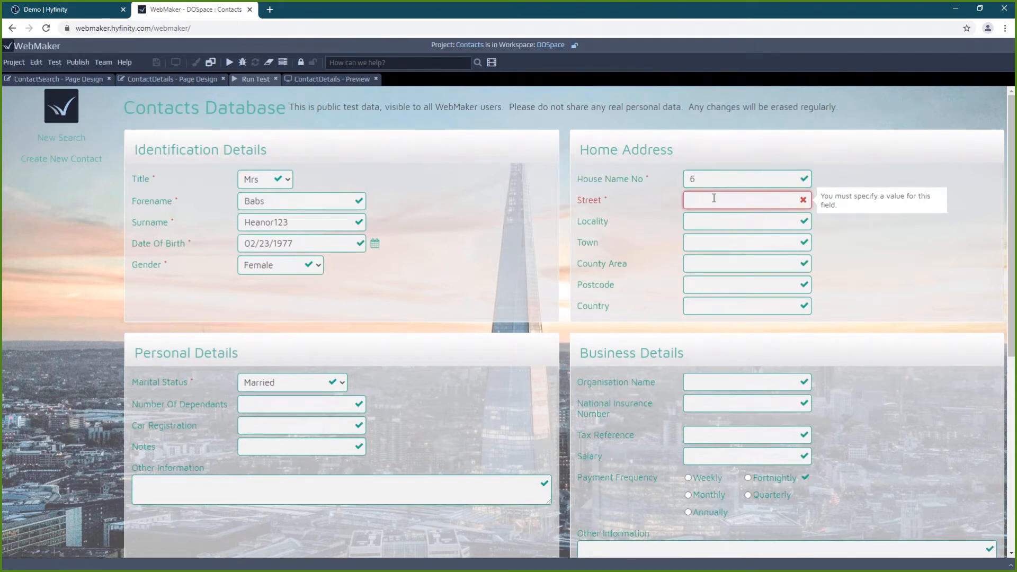
text(my street)
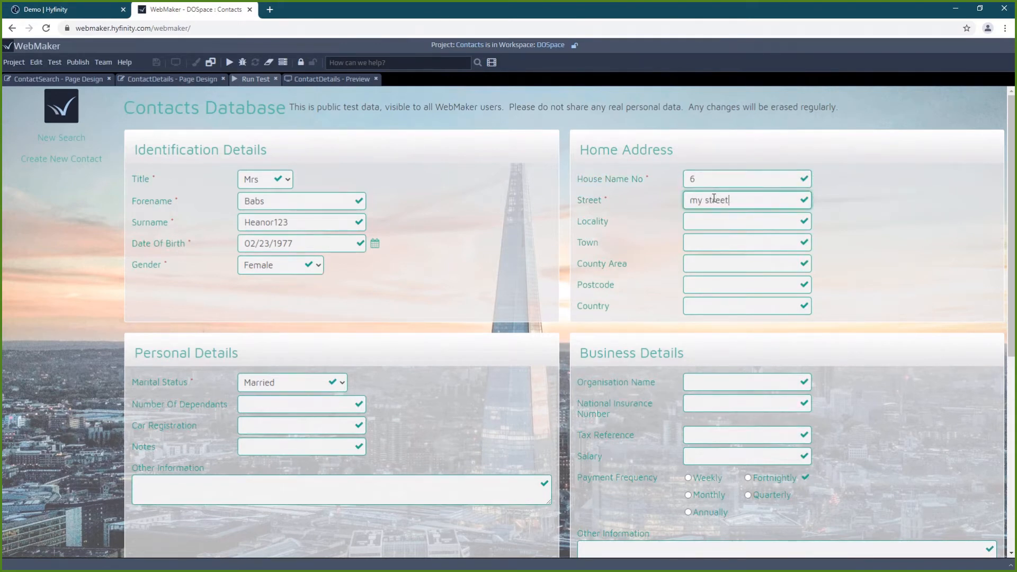
scroll(522, 295, down, 7)
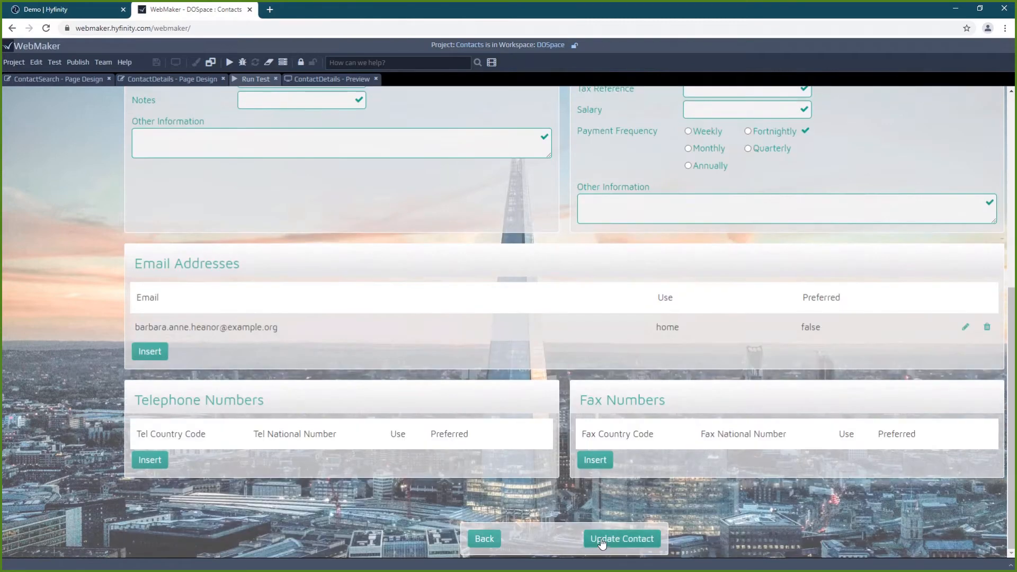
click(602, 540)
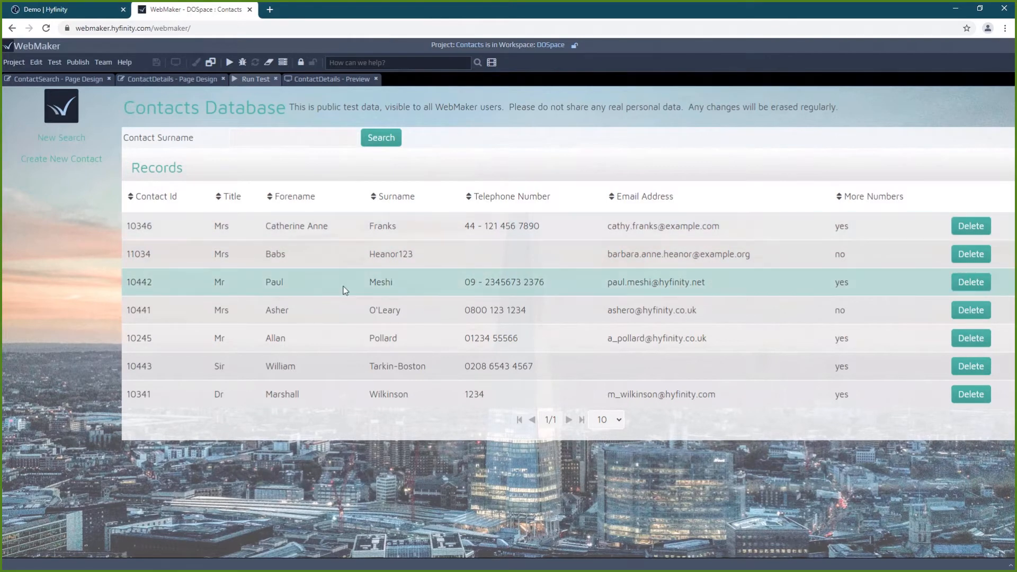
click(57, 82)
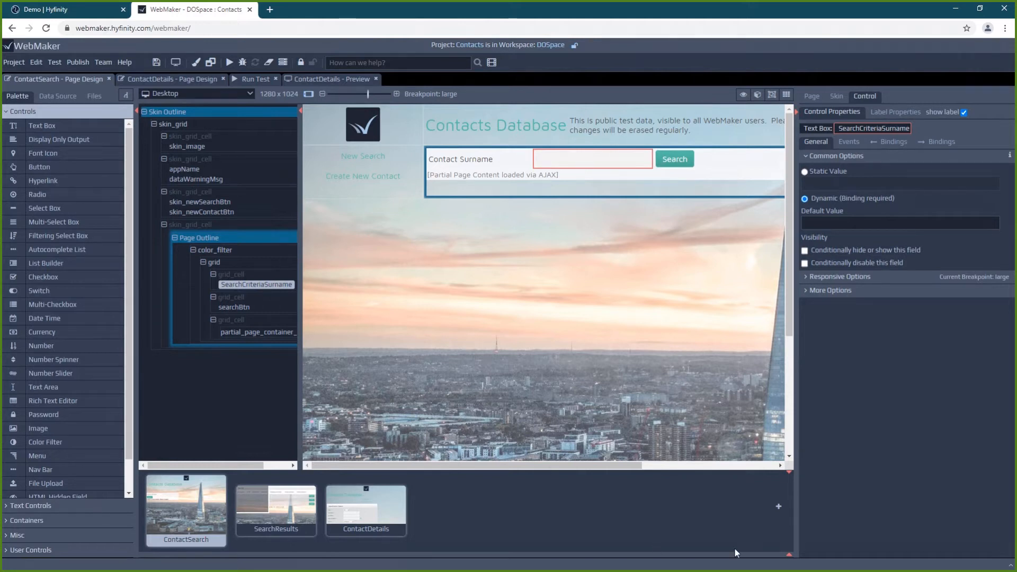
Toggle open the page flow diagram panel below the page designer
click(789, 555)
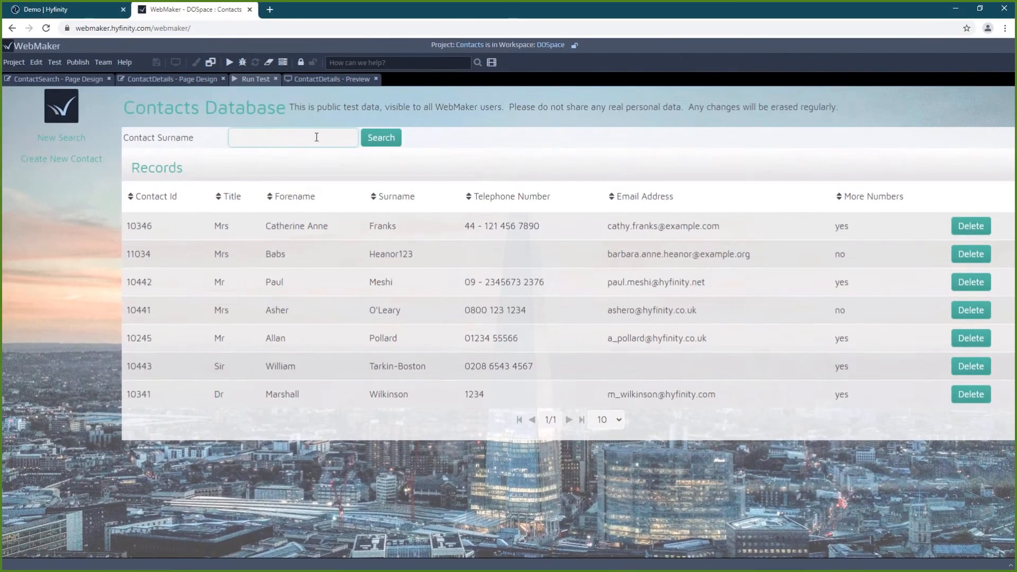
Search the contacts for the surname 't'
click(317, 137)
text(t)
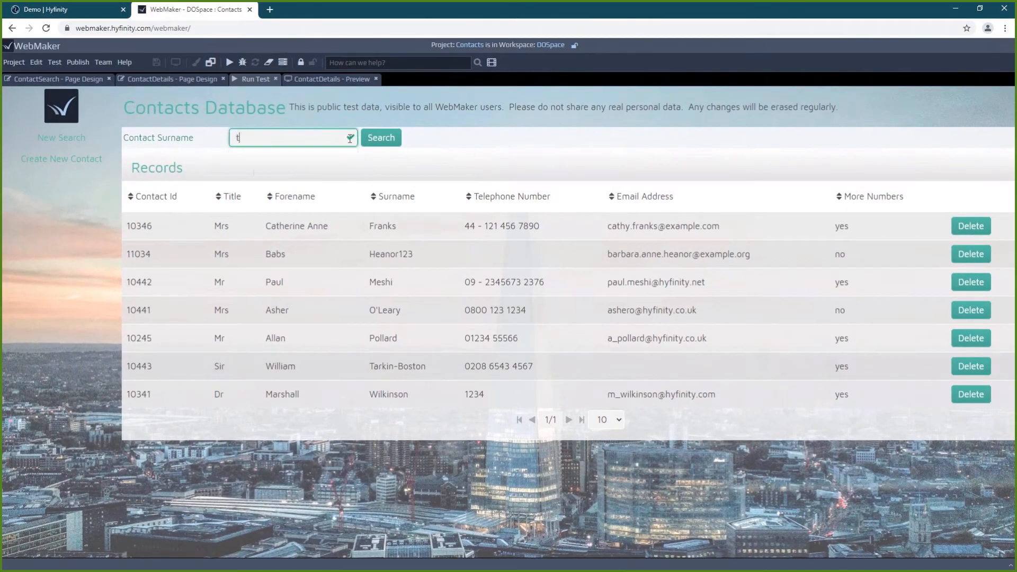
click(380, 139)
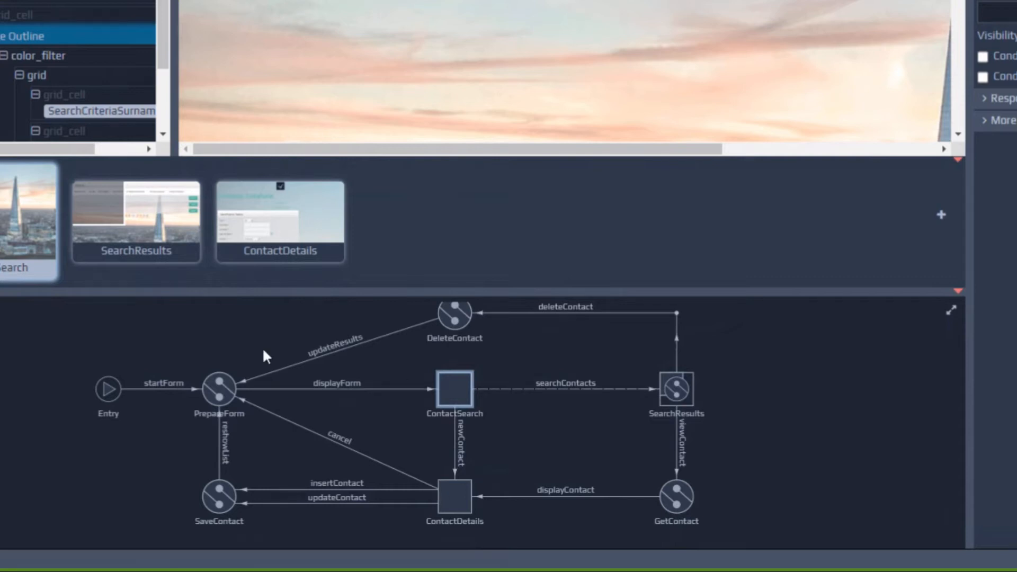
right_click(224, 489)
mouse_move(317, 525)
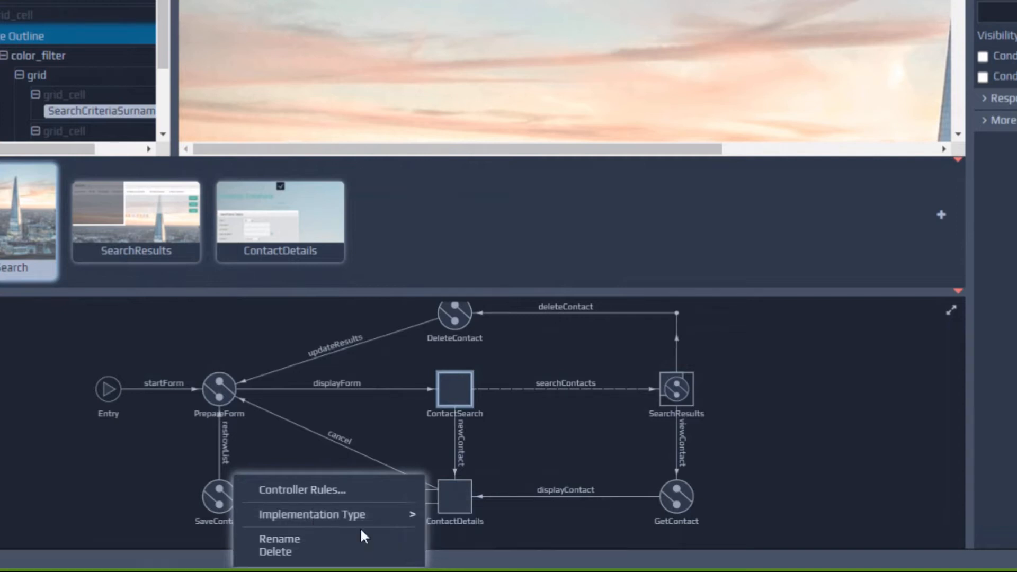
click(147, 479)
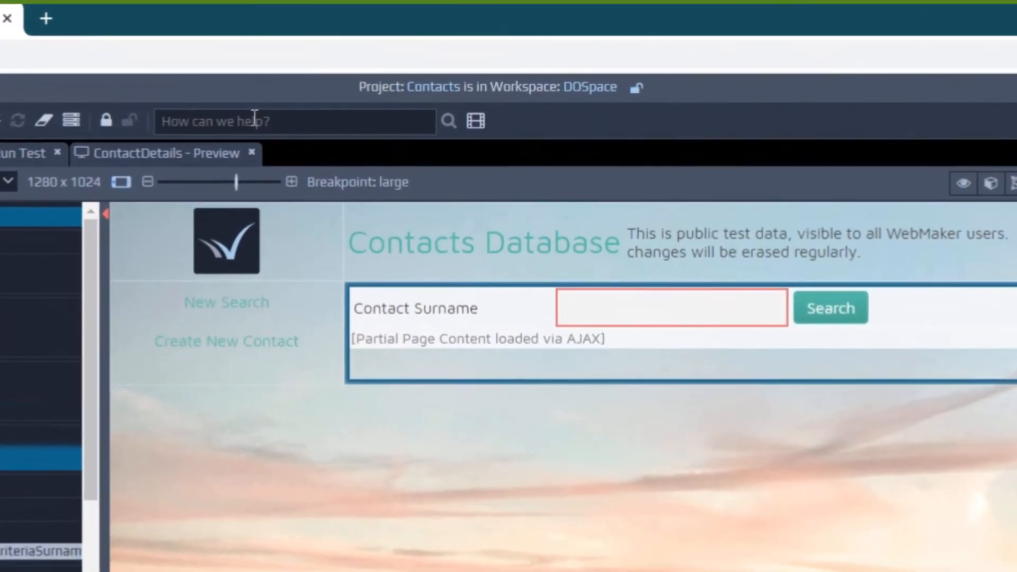
Search the docs for 'droplet' and follow the DigitalOcean Droplet guide to the WebMaker Server marketplace listing
click(255, 117)
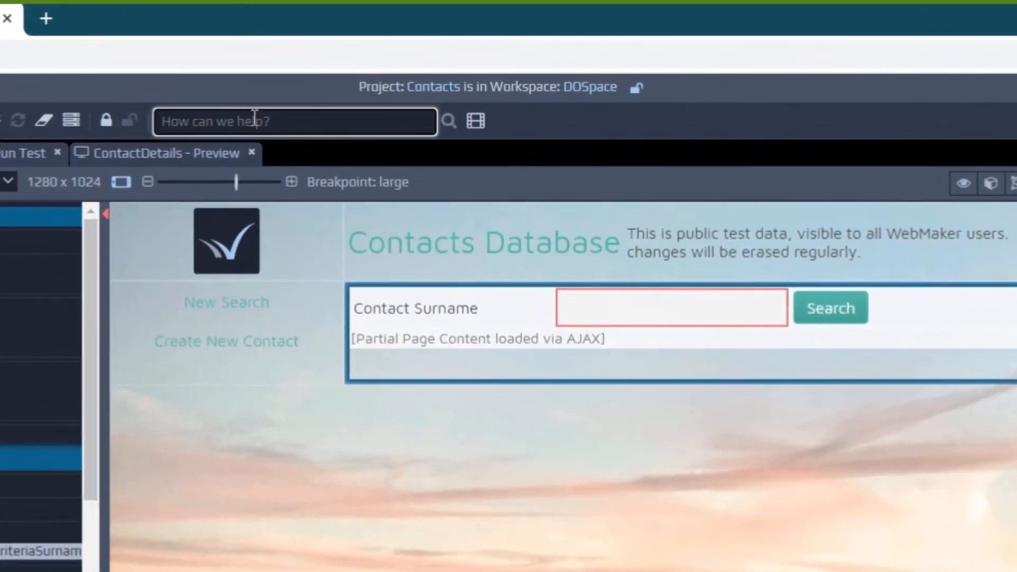
text(droplet)
key(Return)
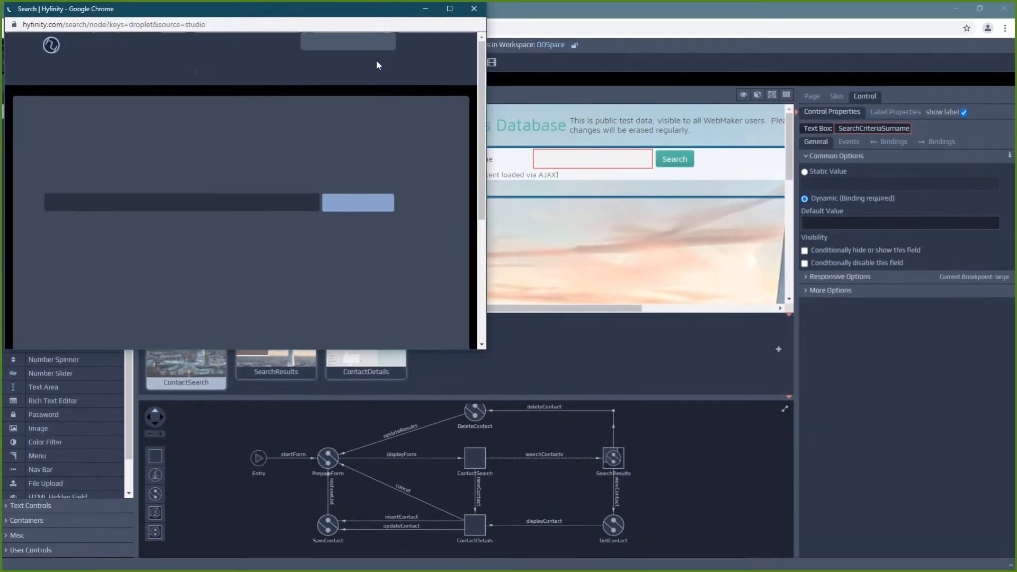
click(119, 261)
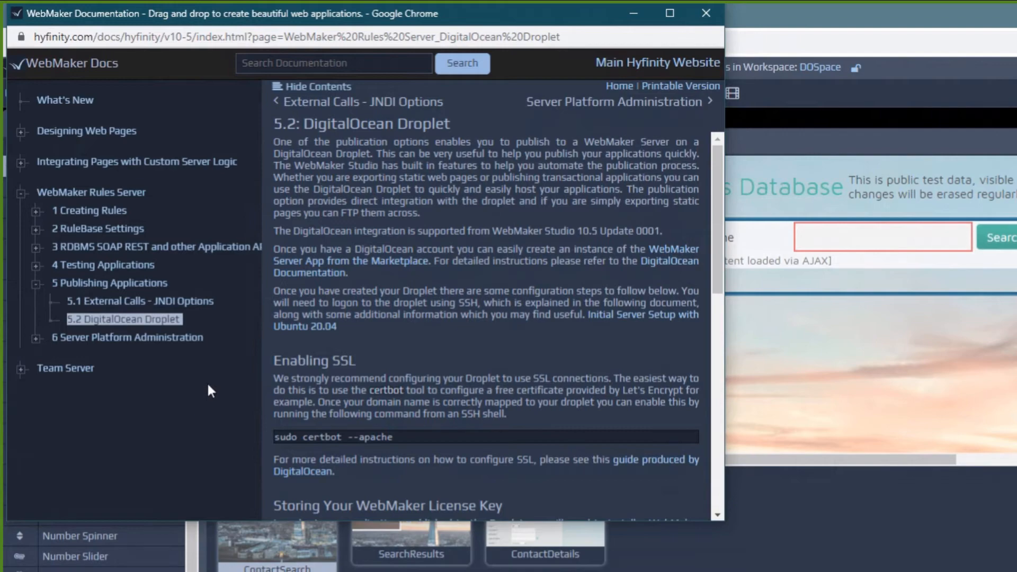
click(386, 262)
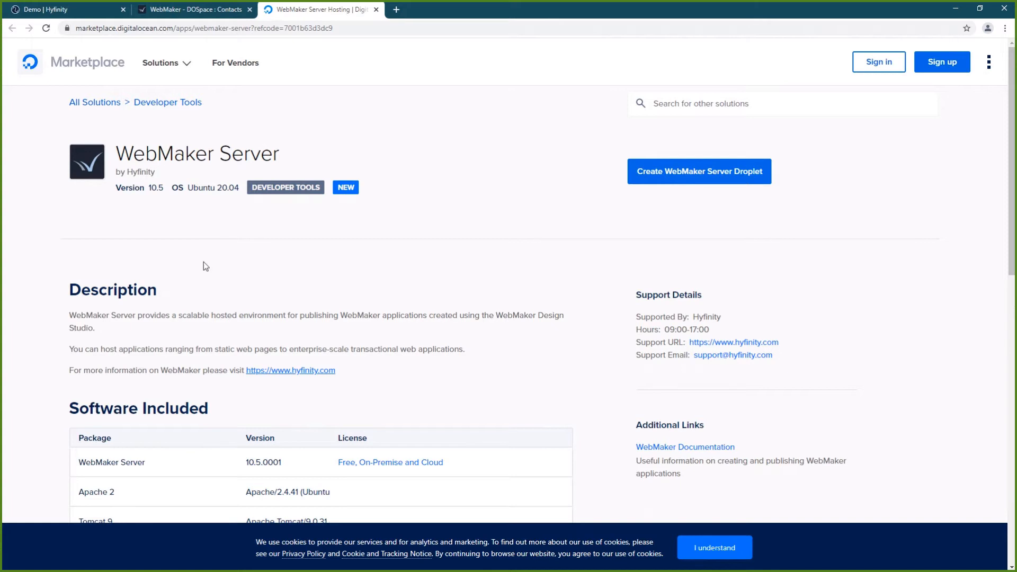
Create a droplet from the WebMaker Server 10.5 marketplace image
click(661, 171)
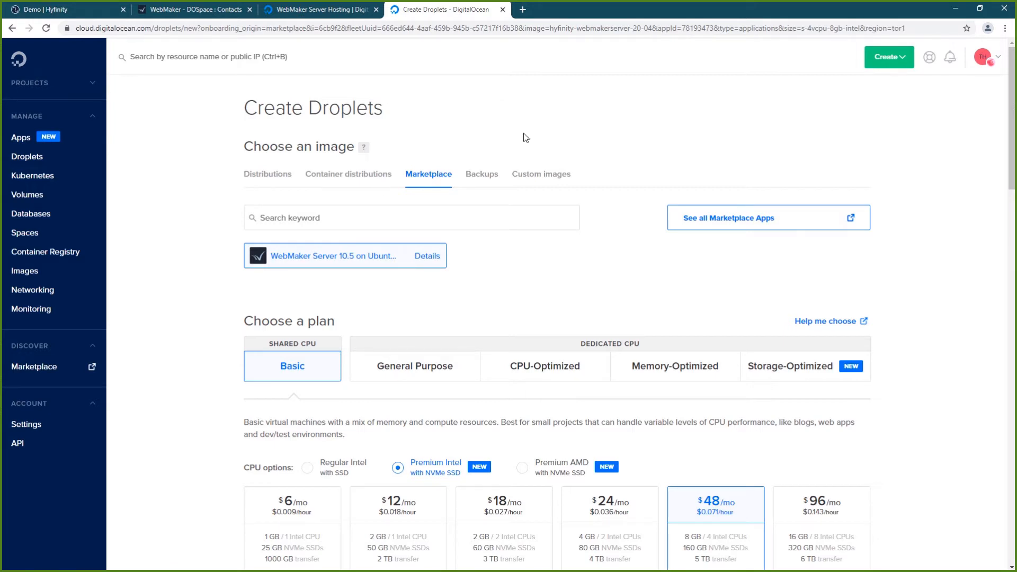
Choose the Regular Intel $5/mo Basic plan and the London datacenter for the droplet
scroll(561, 185, down, 2)
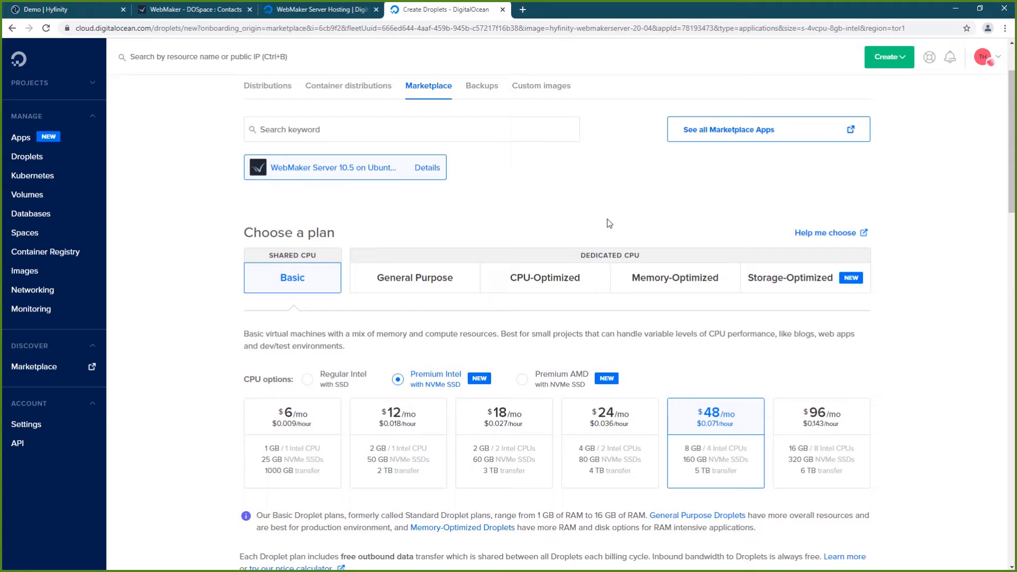
click(307, 380)
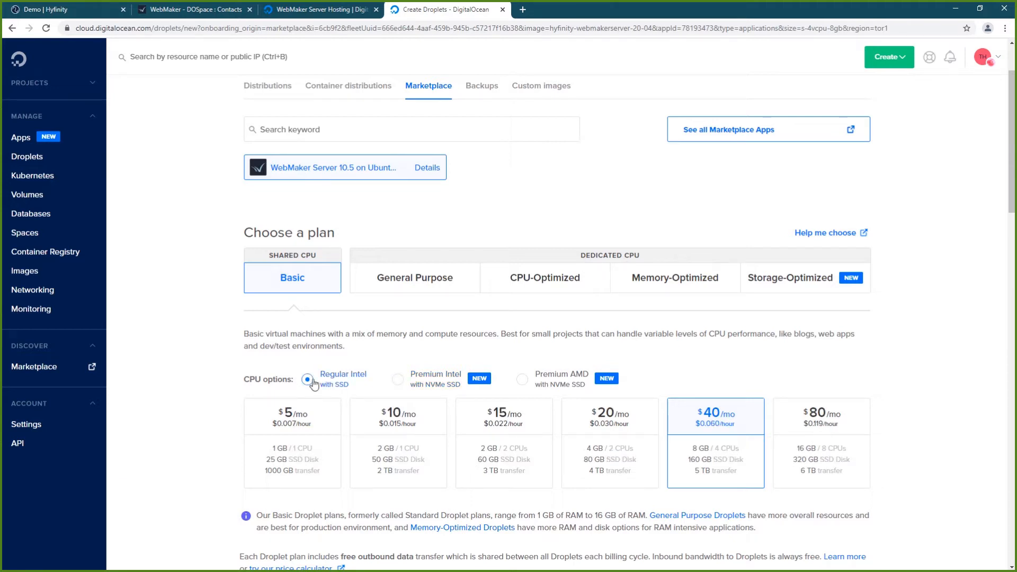
click(315, 434)
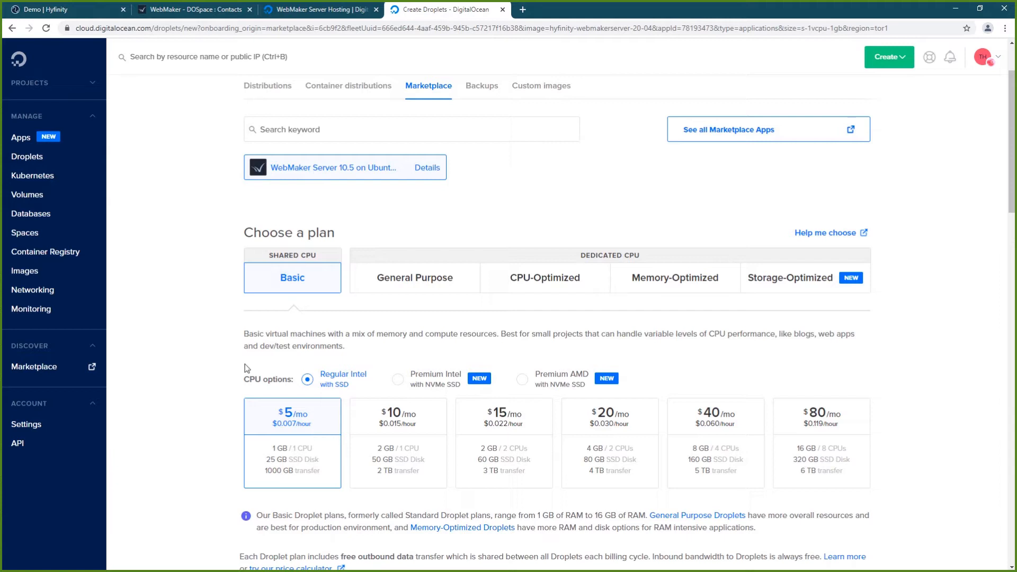
scroll(228, 370, down, 3)
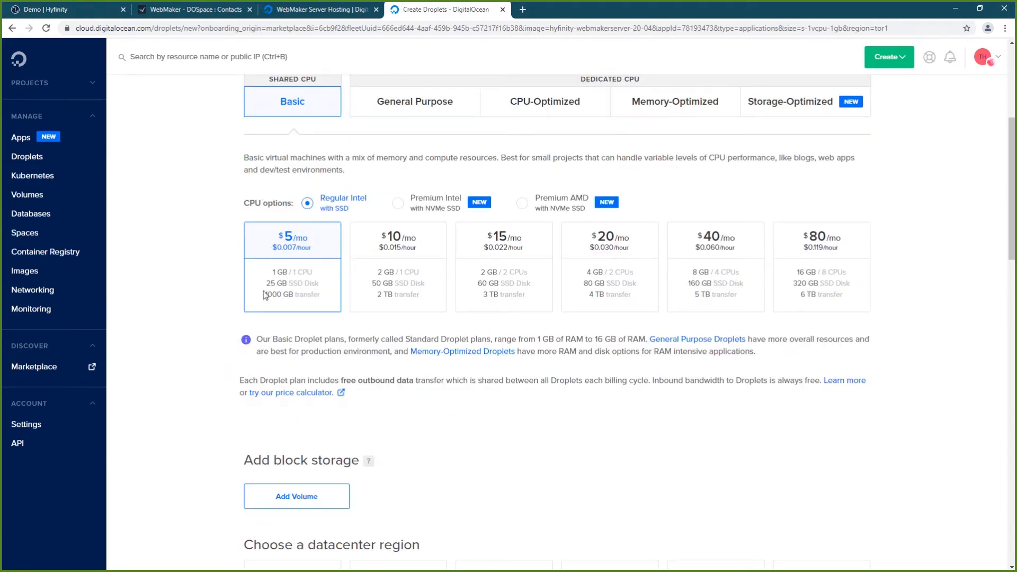
scroll(227, 330, down, 3)
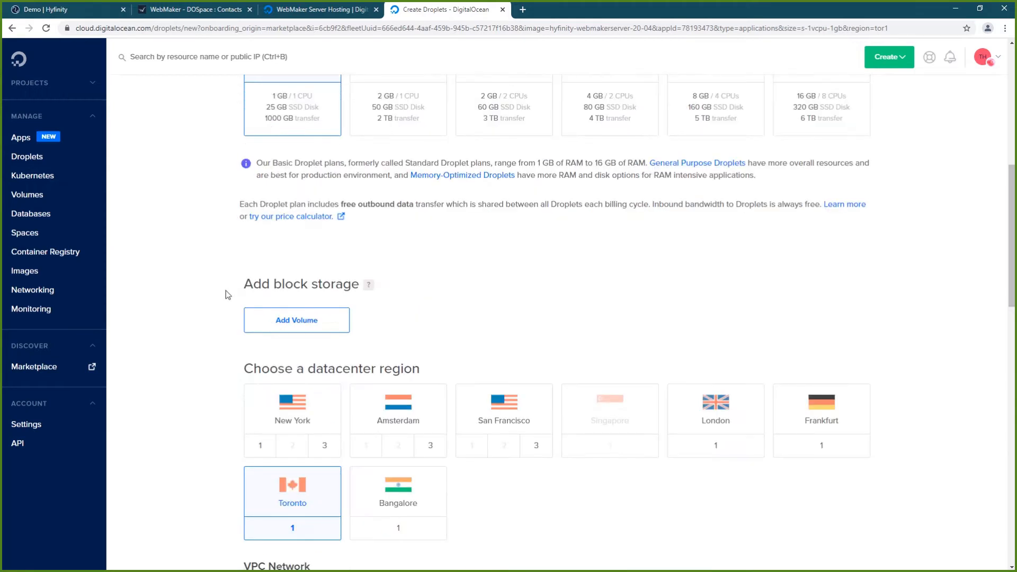
scroll(226, 291, down, 5)
click(716, 159)
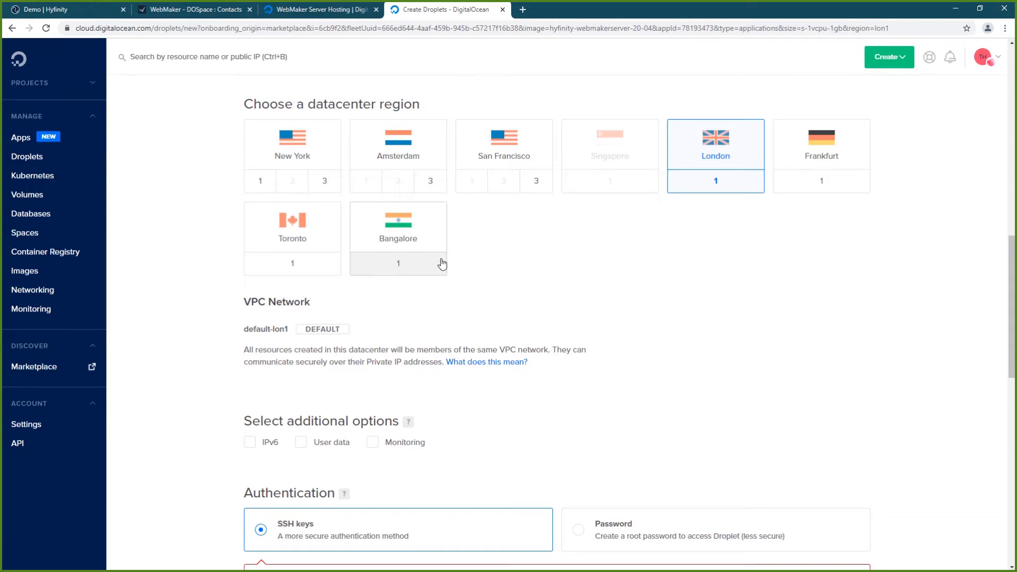
click(530, 12)
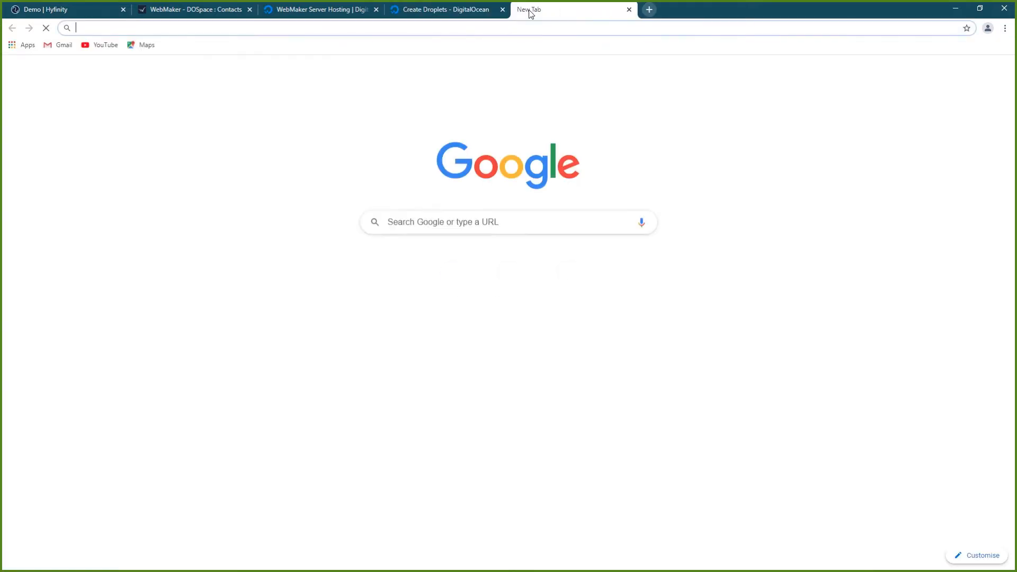
Go to demo.hyfinity.com in the new browser tab
text(demo.hyfinity.com)
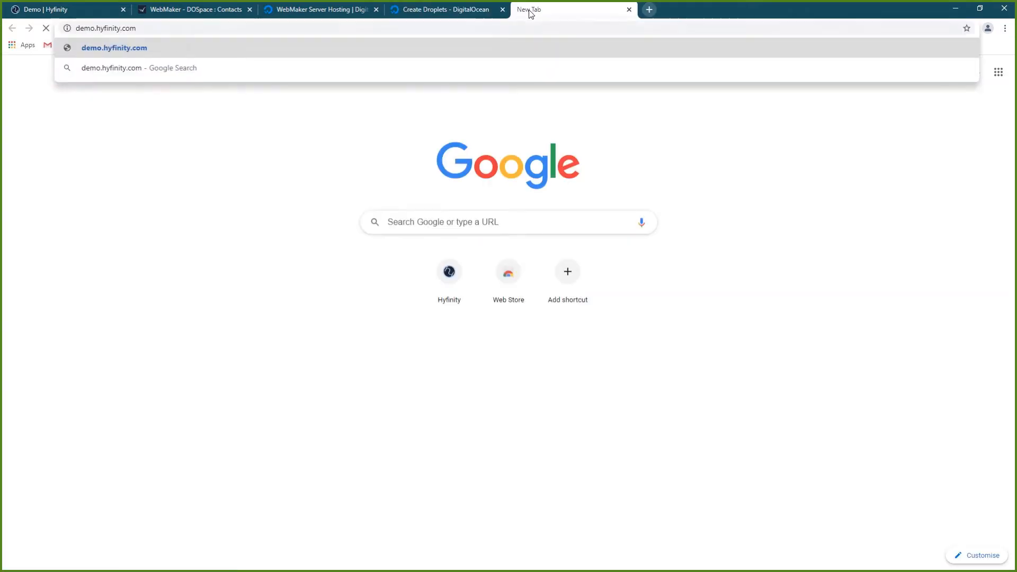
key(Return)
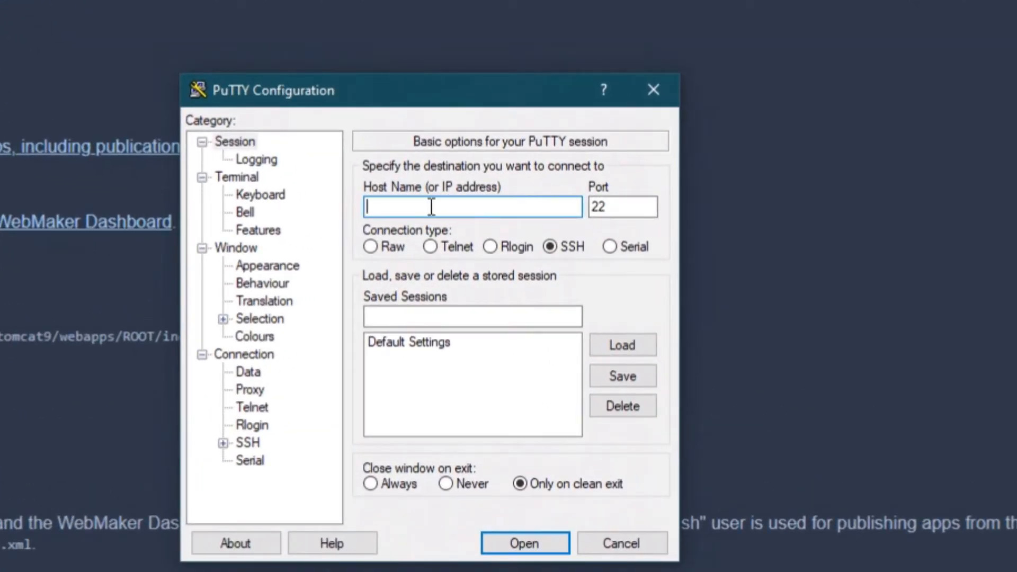
Enter demo.hyfinity.com as PuTTY's host and show the SSH Auth settings
text(demo.hyfinity.com)
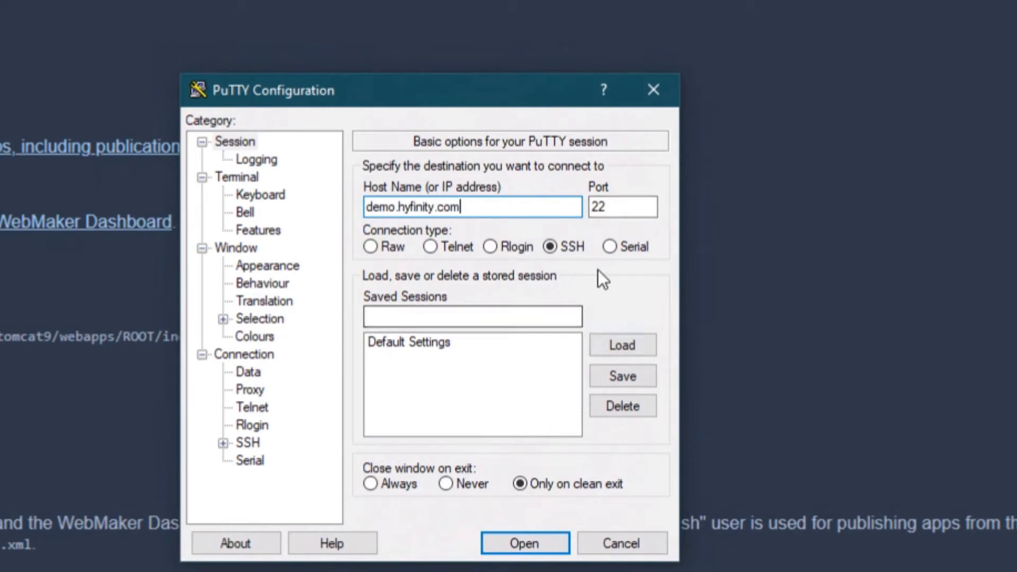
click(249, 444)
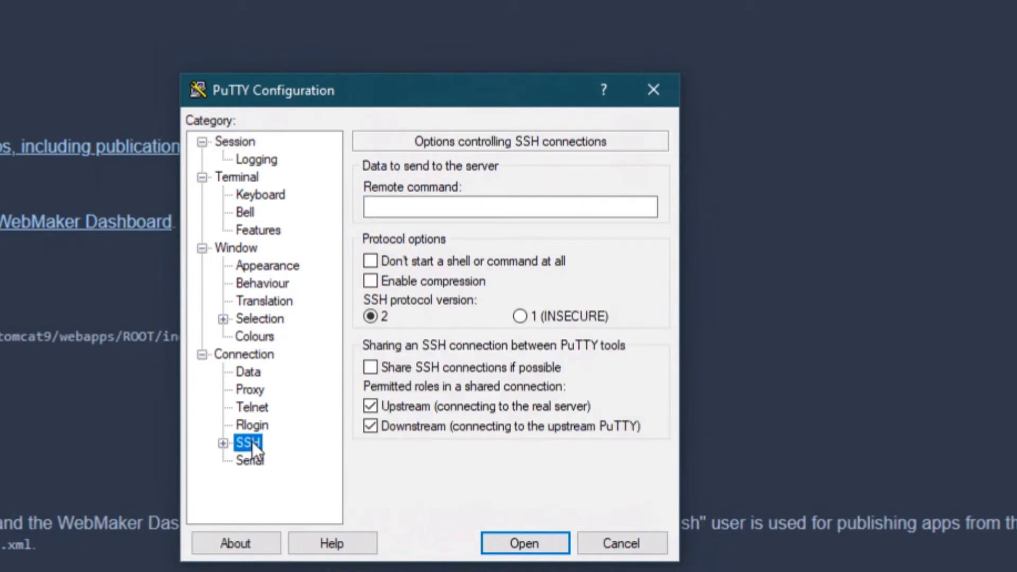
click(223, 443)
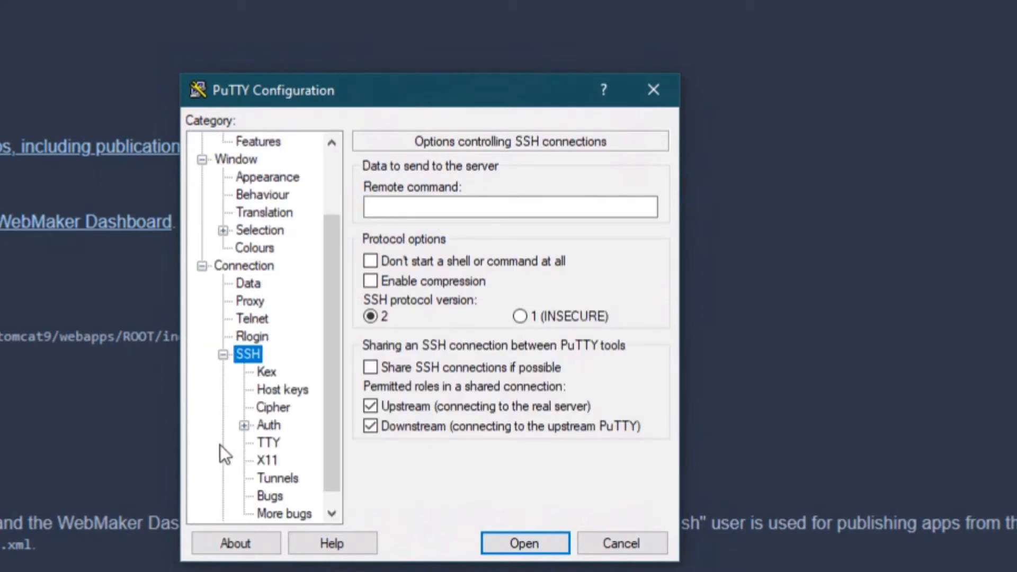
click(272, 408)
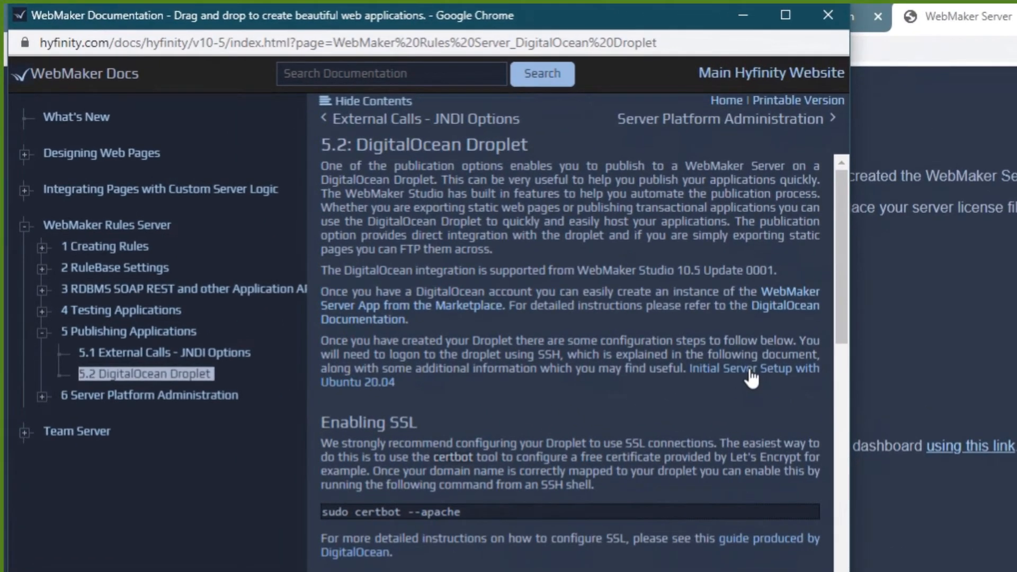
Open and skim the Initial Server Setup with Ubuntu 20.04 tutorial
click(752, 378)
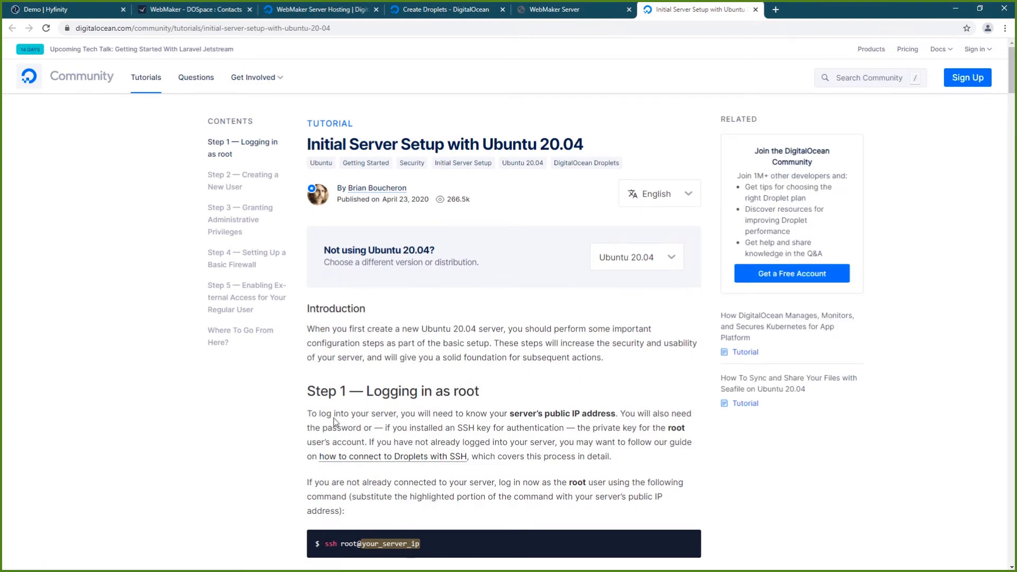
scroll(345, 398, down, 10)
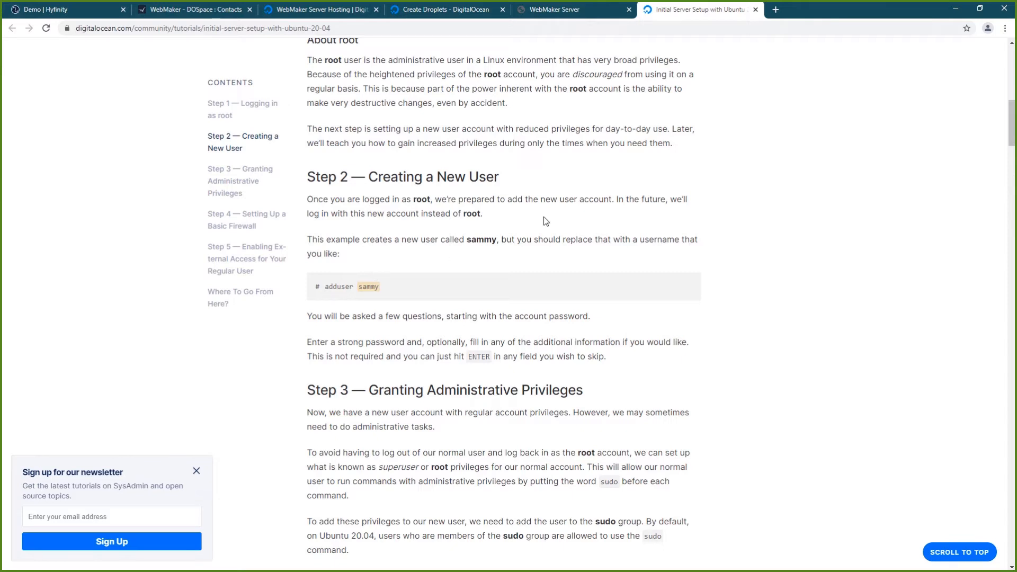
key(alt+Tab)
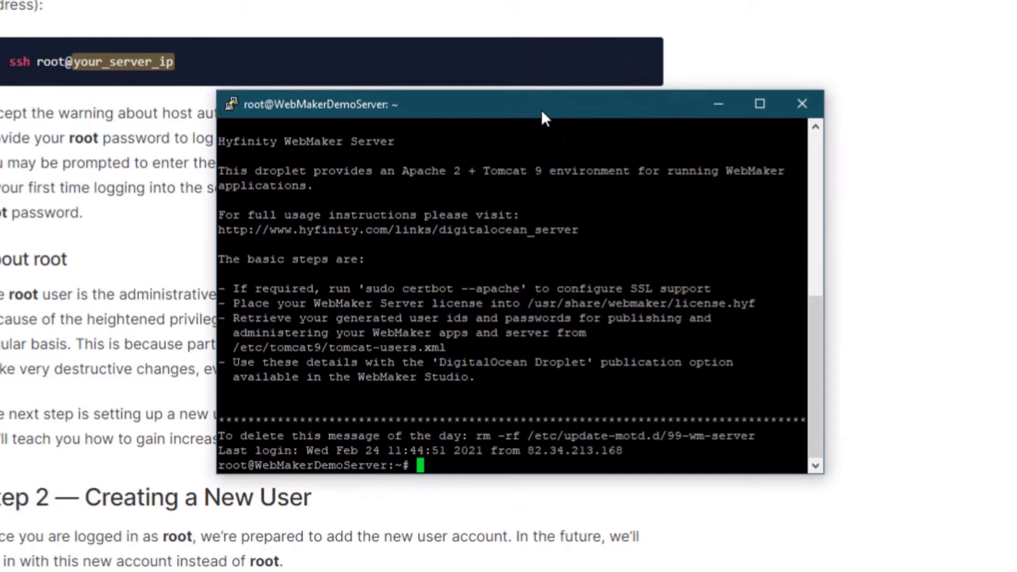
Run sudo certbot --apache, then install python3-certbot-apache, confirming with Y
text(sudo certbo)
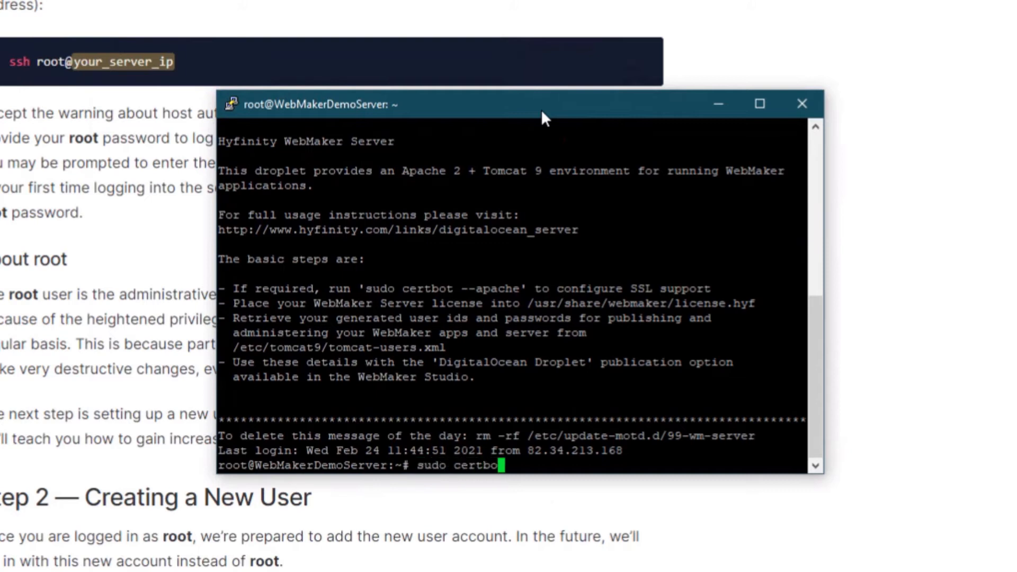
text(t)
text( --apache)
key(Return)
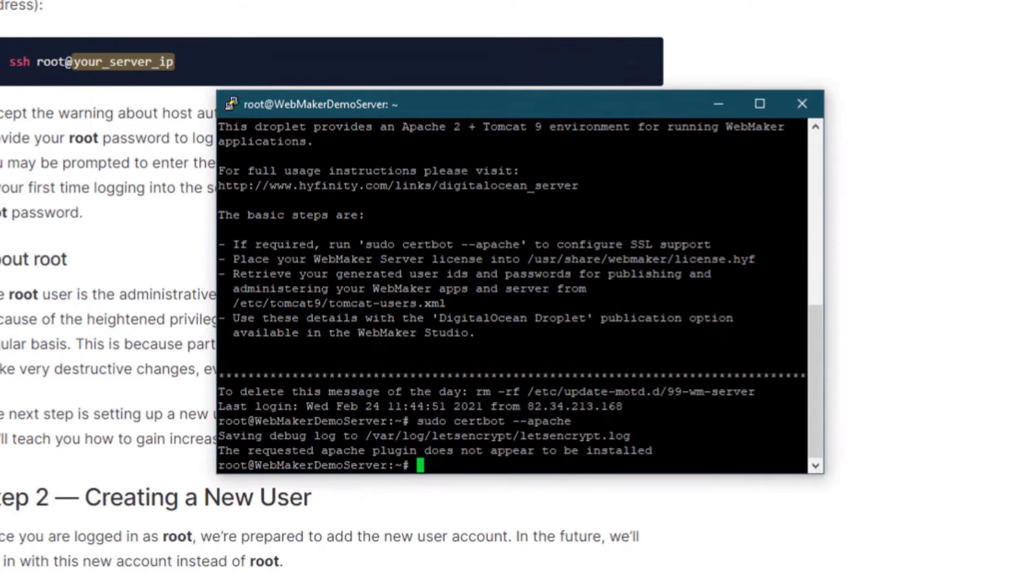
click(420, 104)
right_click(526, 283)
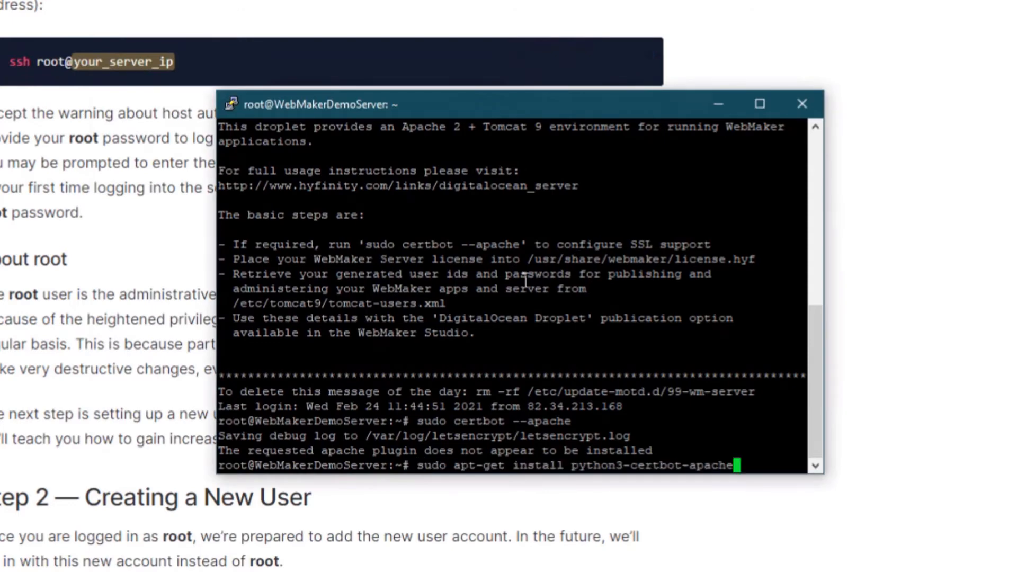
key(Return)
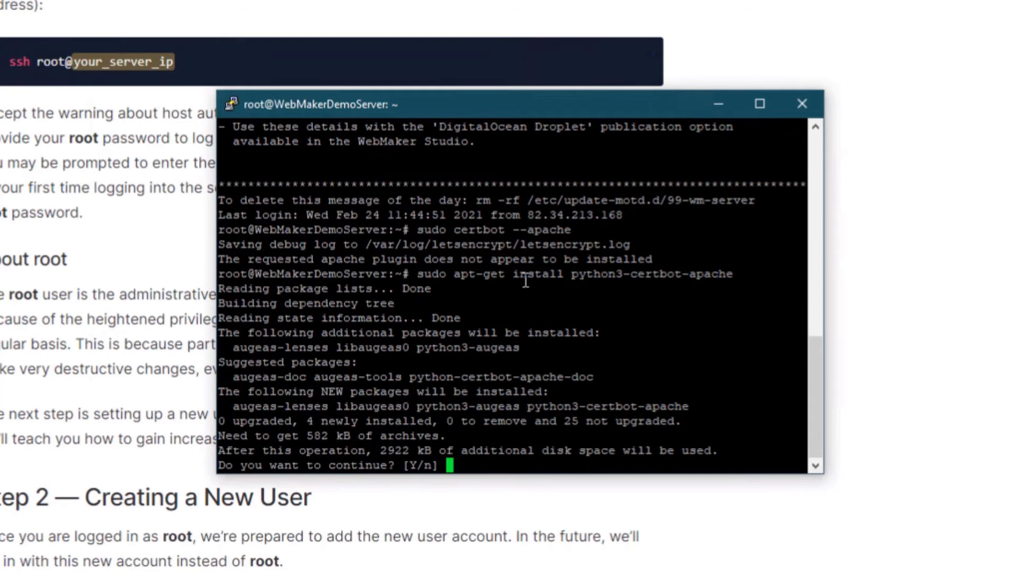
text(Y)
key(Return)
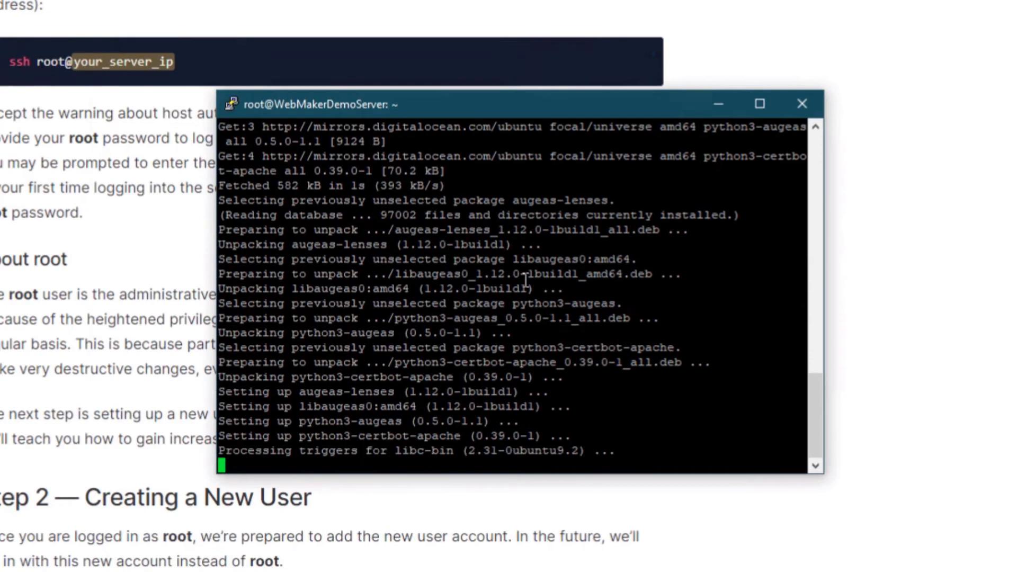
Rerun sudo certbot --apache and bring the docs' Enabling SSL section back
key(Up)
key(Up)
key(Return)
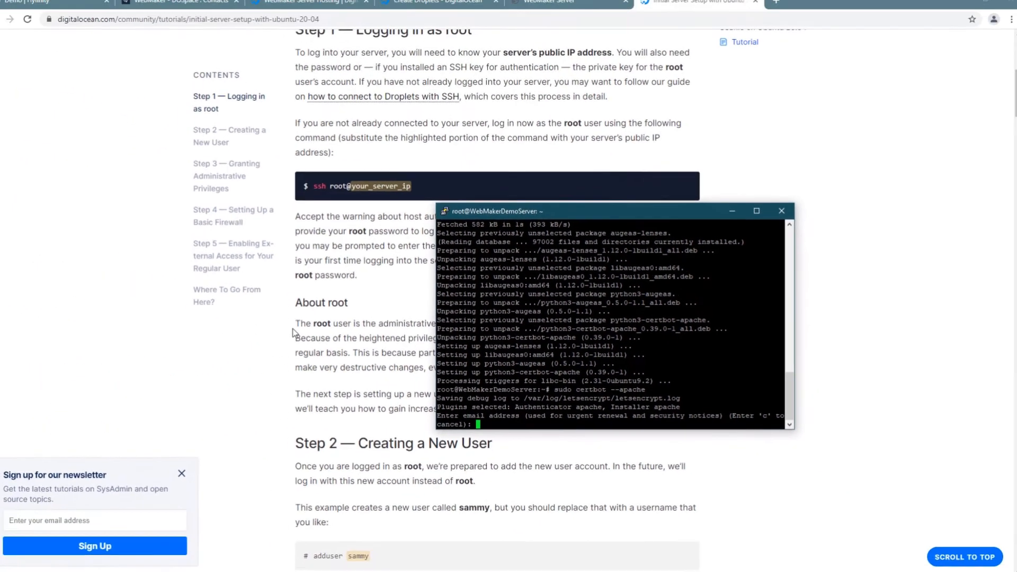
click(298, 330)
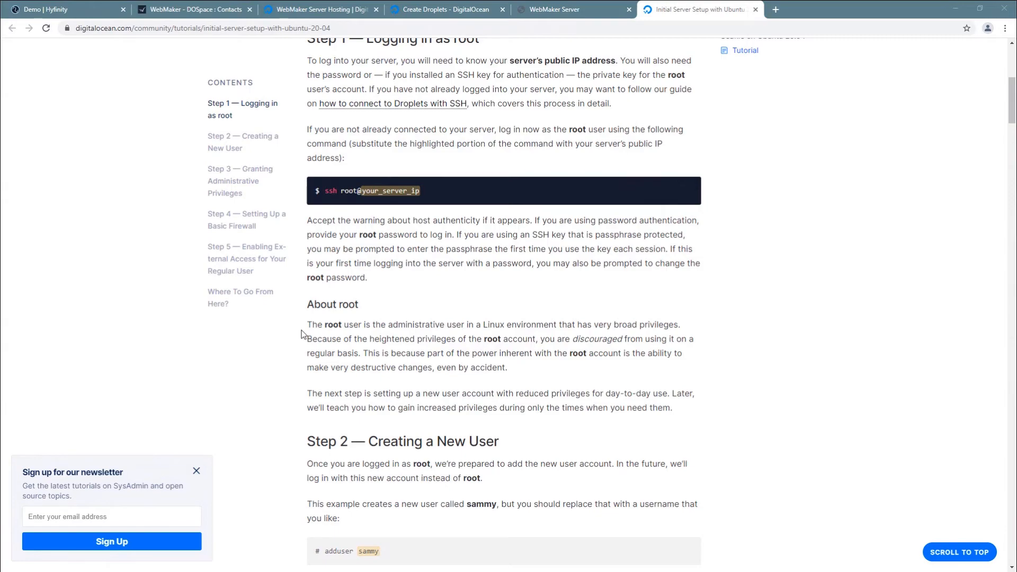
key(alt+Tab)
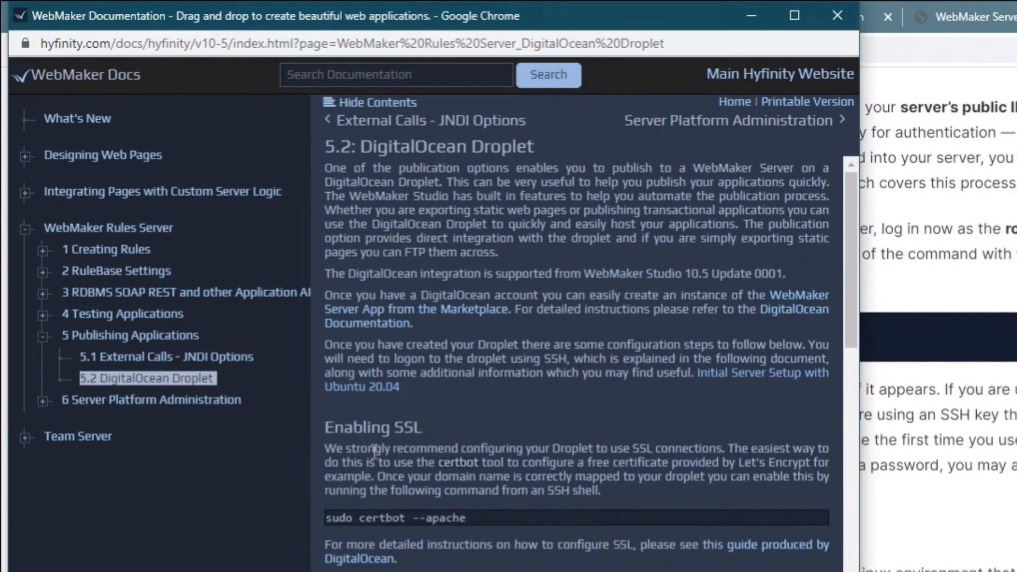
Open DigitalOcean's Let's Encrypt guide for Apache and read through it
click(754, 546)
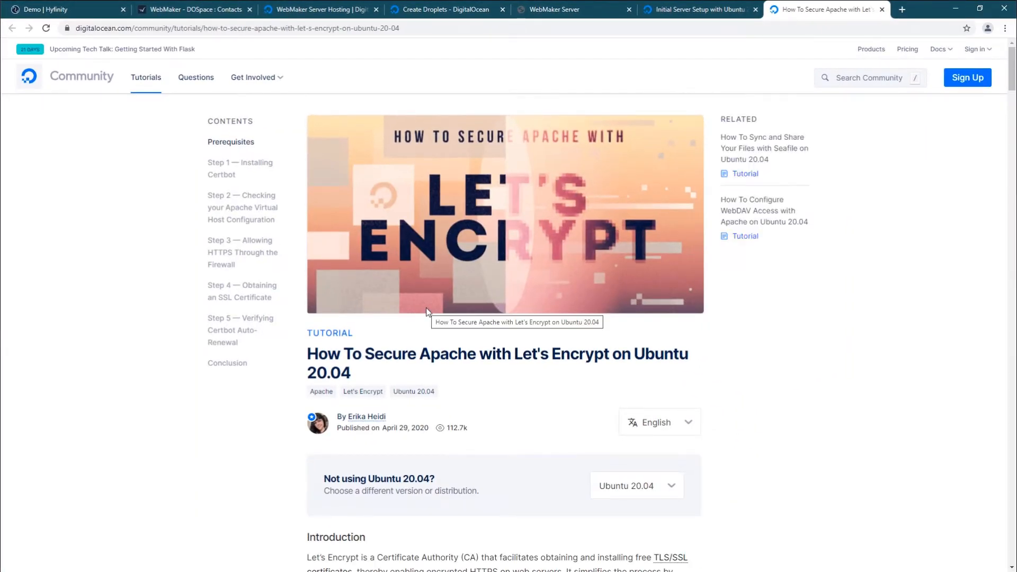
scroll(425, 310, down, 5)
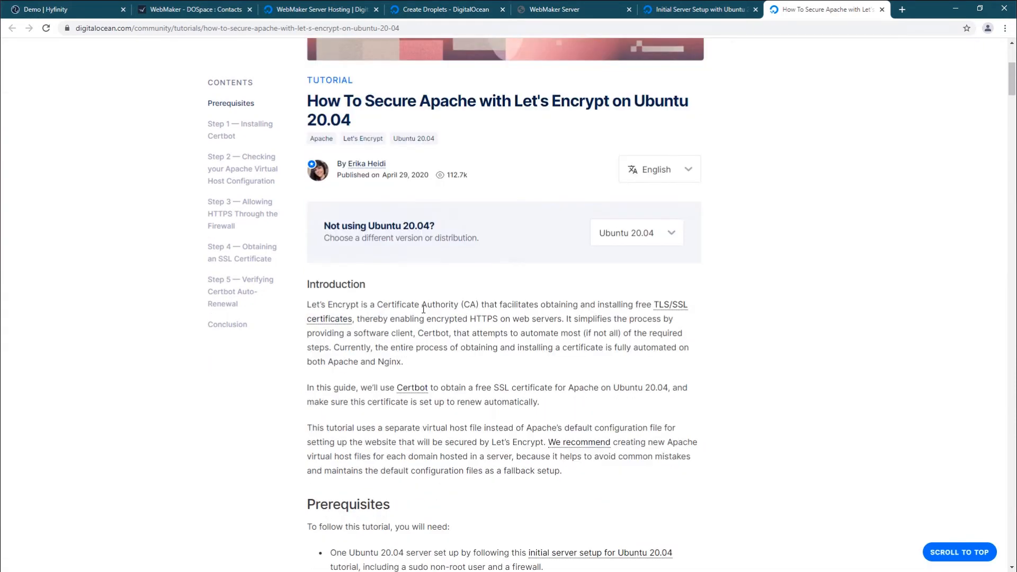
scroll(424, 309, down, 5)
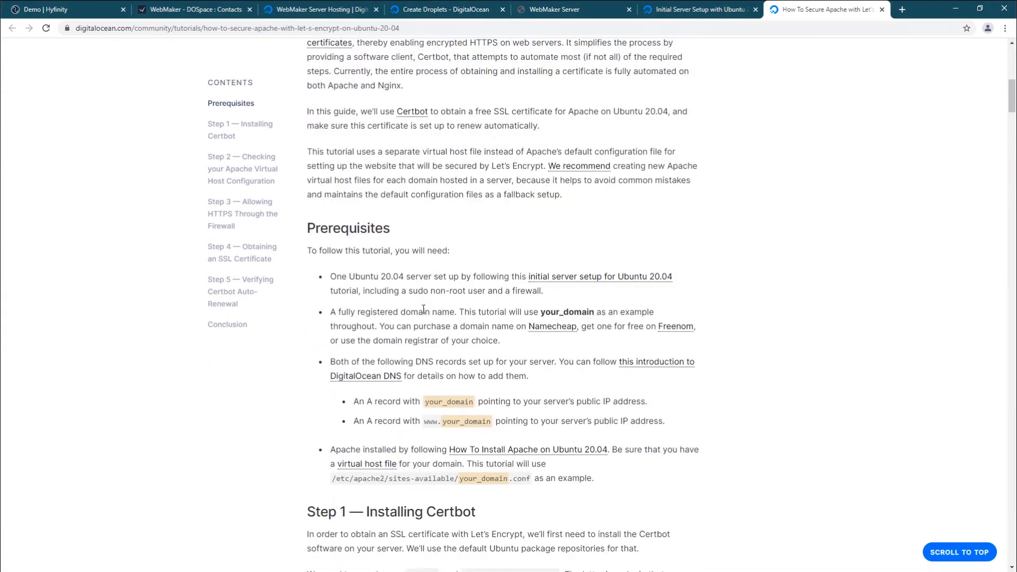
Give certbot the contact e-mail, accept the Terms (A) and decline EFF sharing (N)
key(alt+Tab)
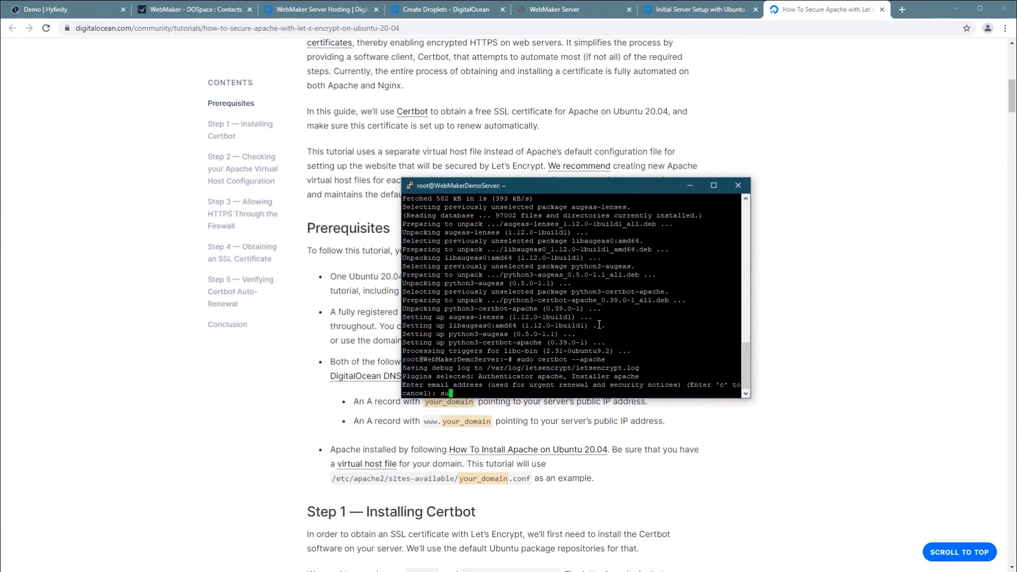
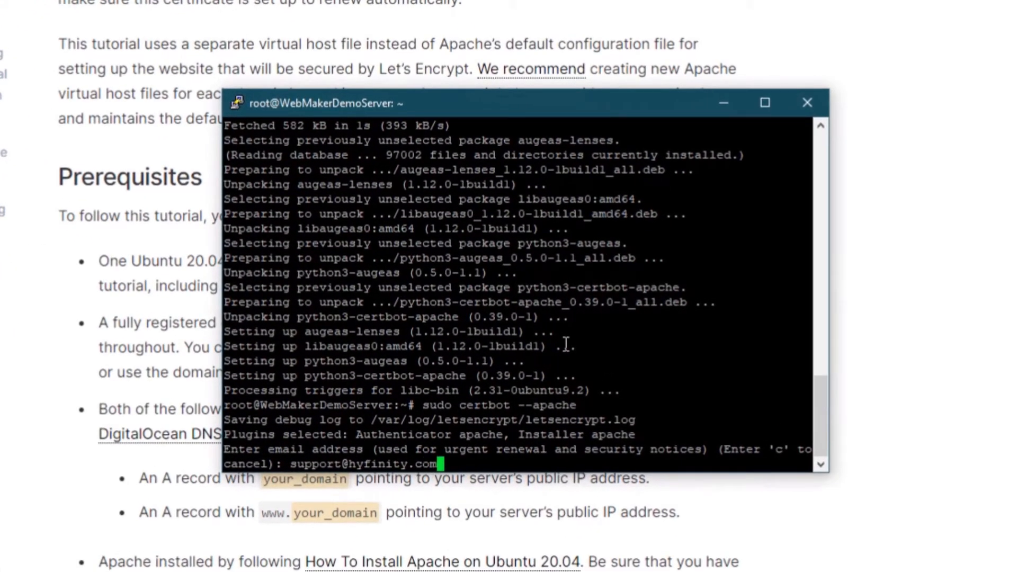
key(Return)
text(A)gree/(C)ancel:)
key(Return)
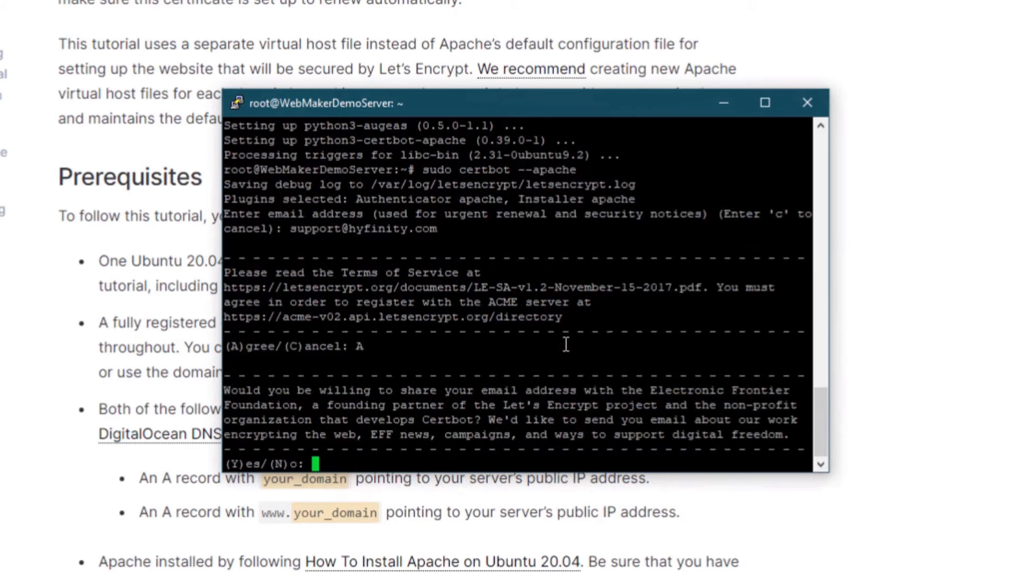
text(N)
key(Return)
Request the certificate for demo.hyfinity.com and choose option 2 to redirect HTTP to HTTPS
text(dem)
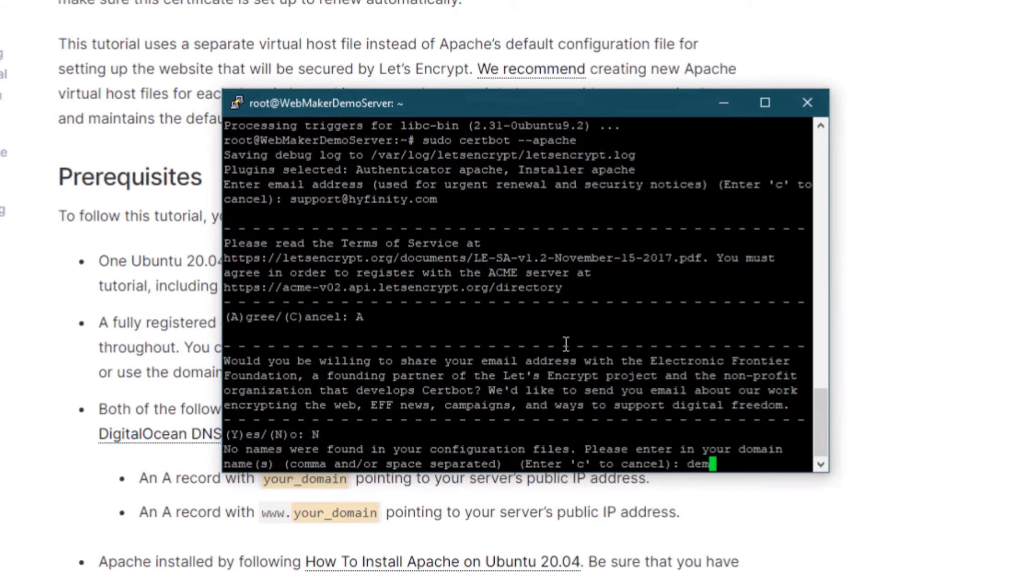
text(o.hyfinity.co)
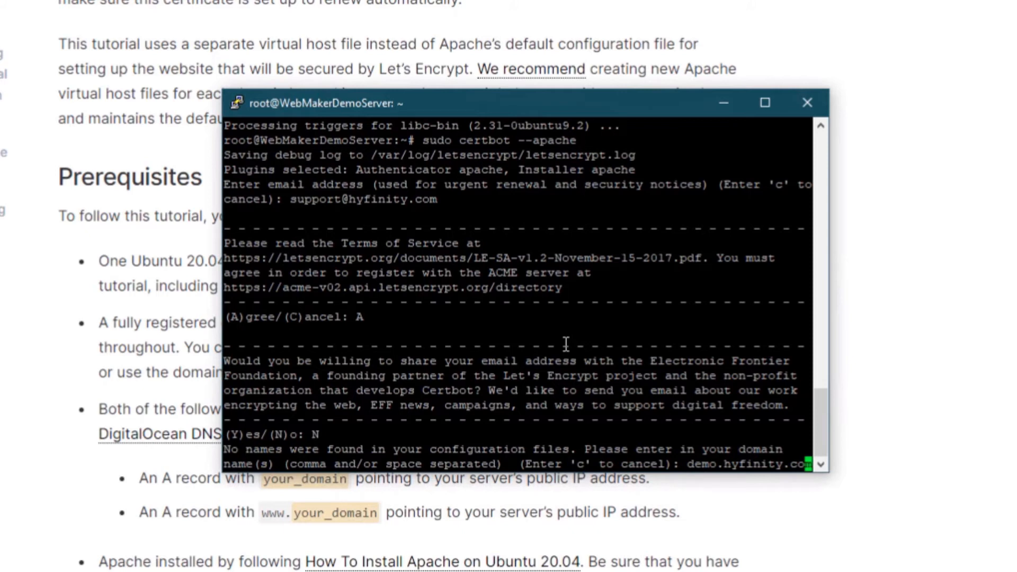
key(Return)
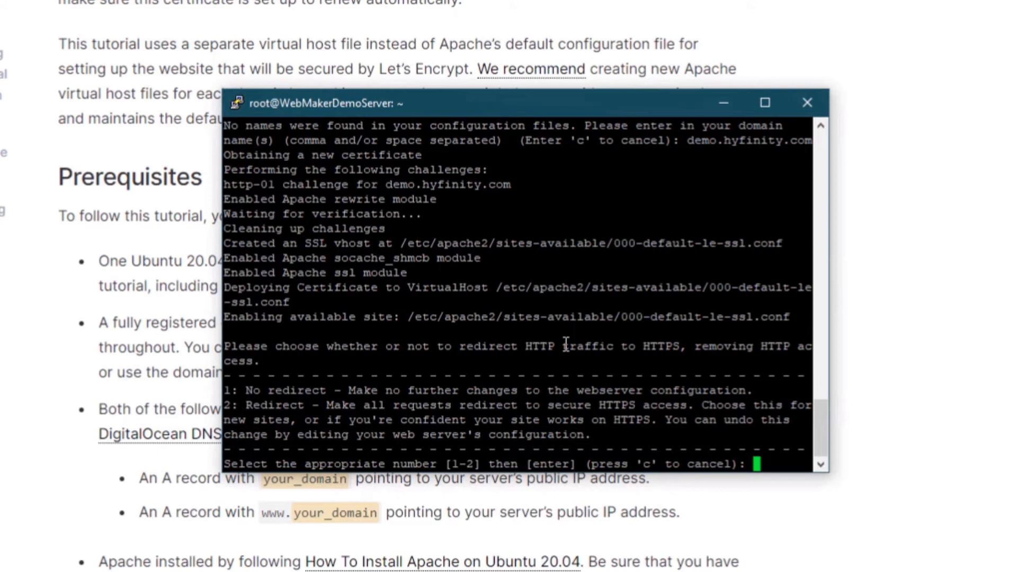
text(2)
key(Return)
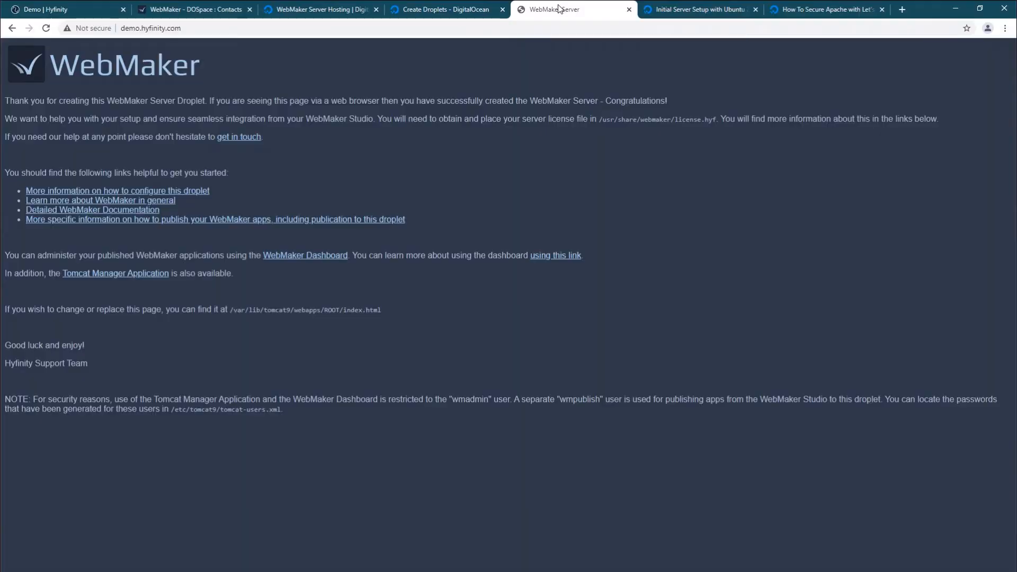
Reload demo.hyfinity.com to confirm HTTPS, then view certbot's certificate and key paths
click(46, 28)
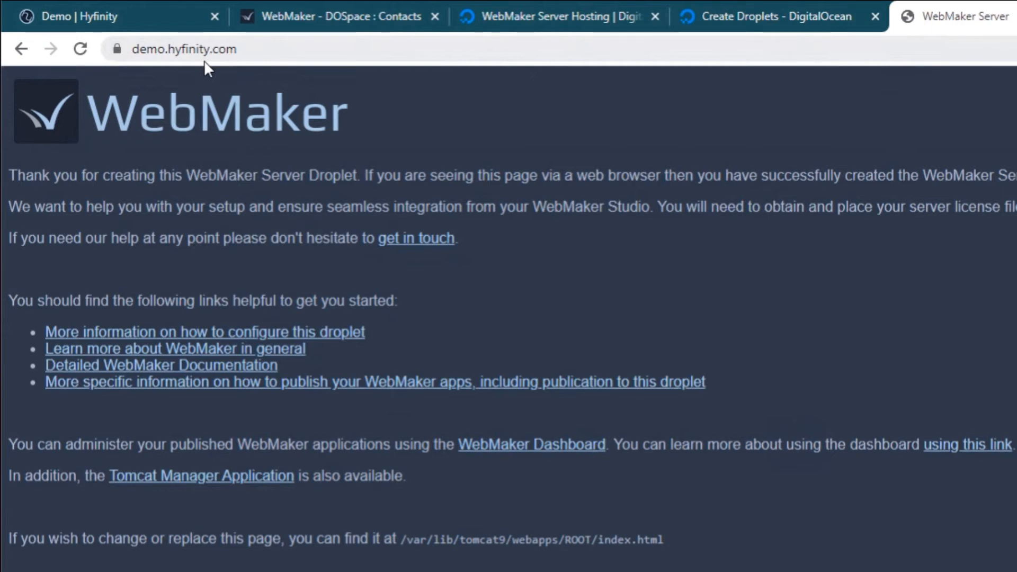
key(alt+Tab)
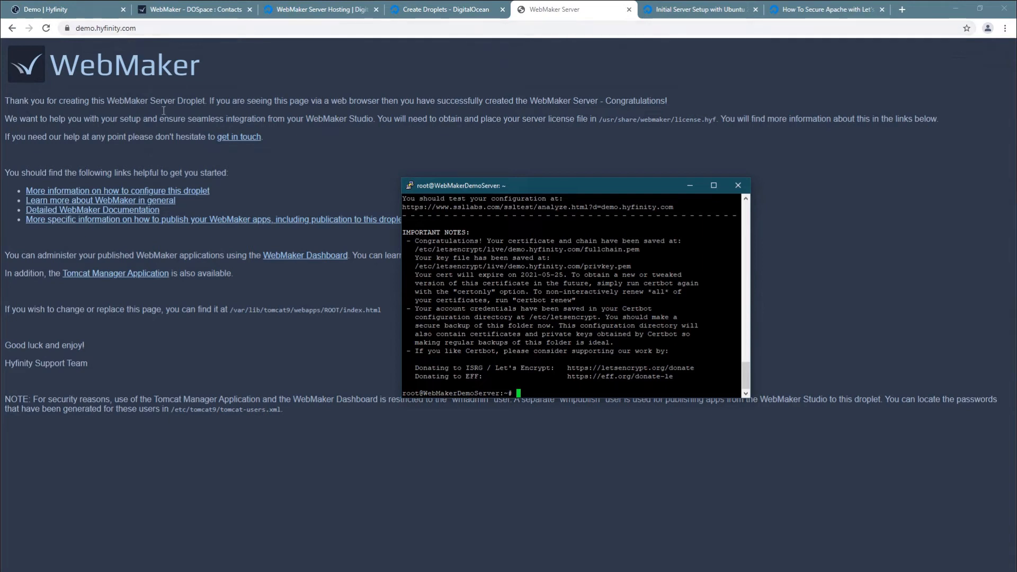
Review the Hyfinity WebMaker Studio pricing, including Optional Server Addons, then bring back the Droplet docs
click(44, 13)
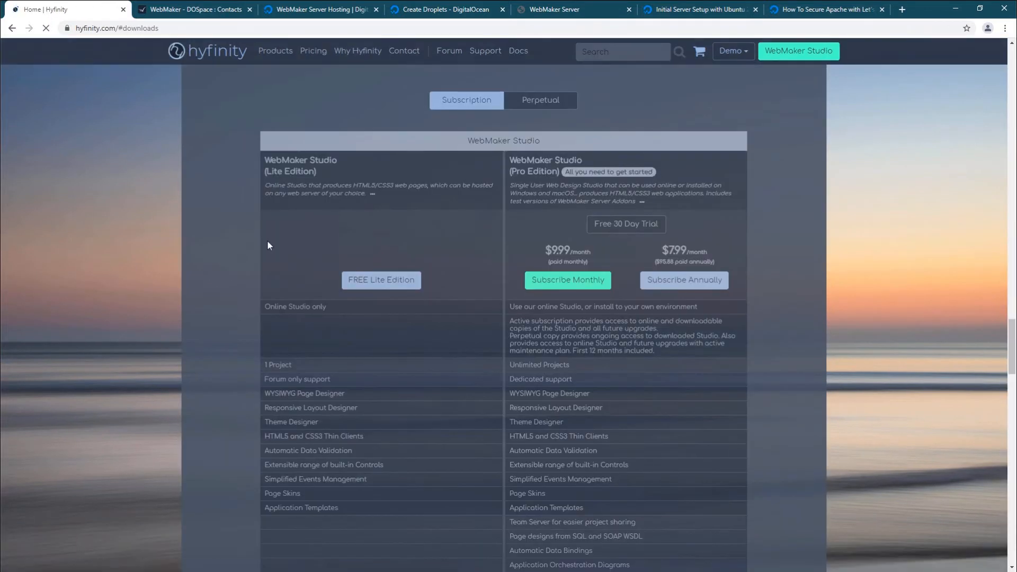
scroll(351, 250, down, 7)
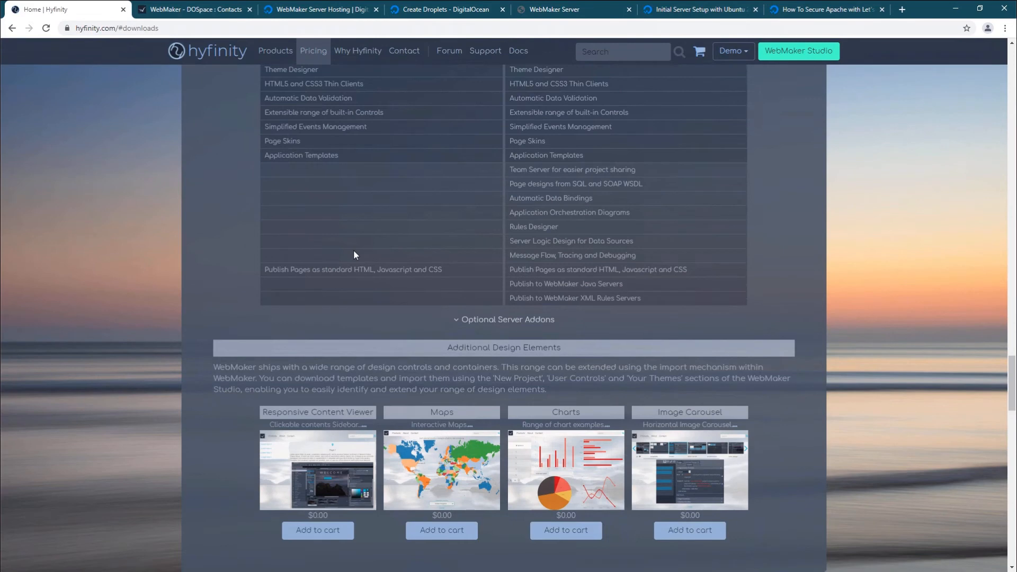
scroll(354, 255, up, 6)
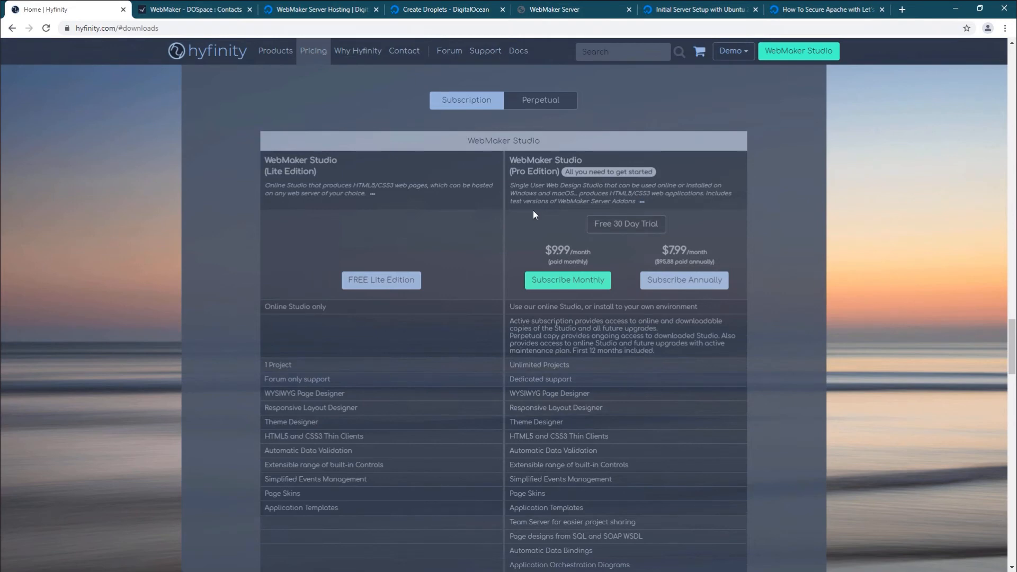
scroll(529, 220, down, 8)
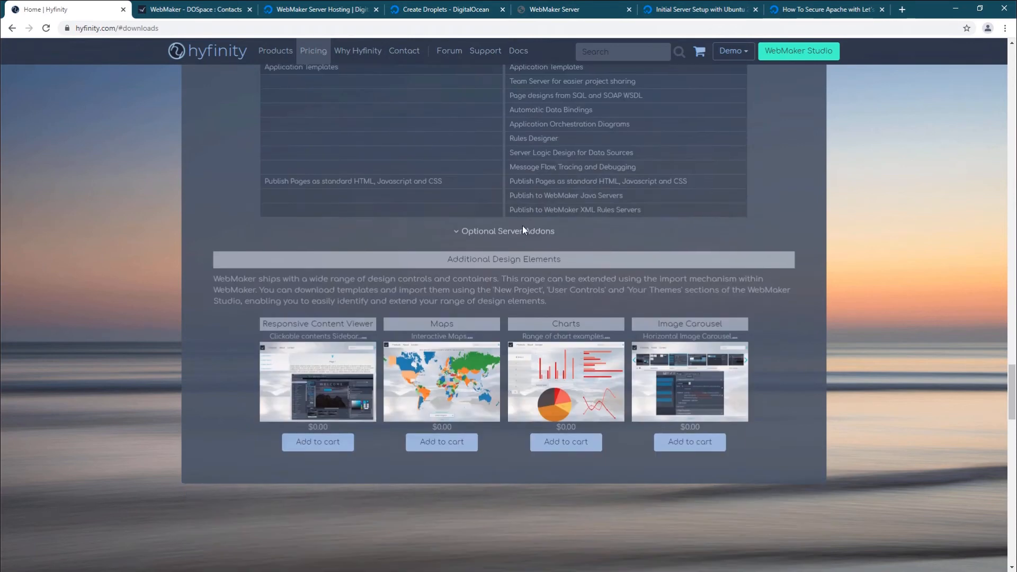
click(517, 233)
scroll(525, 228, down, 2)
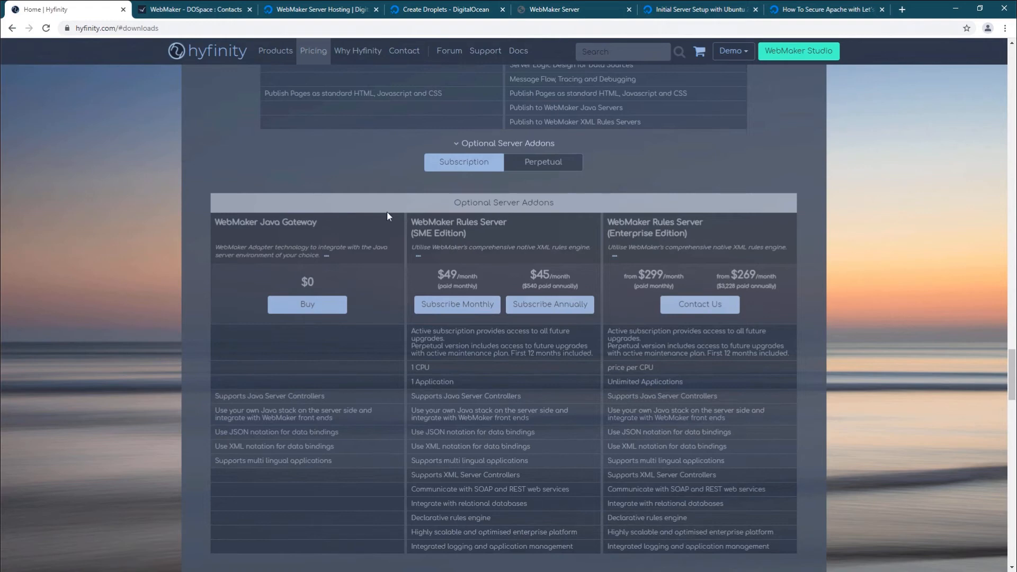
scroll(387, 211, up, 10)
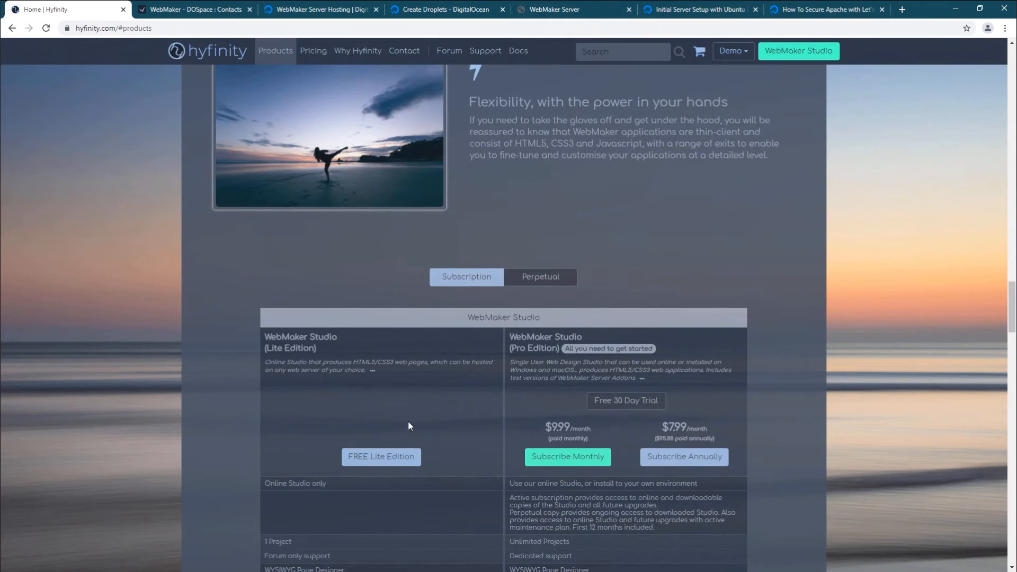
key(alt+Tab)
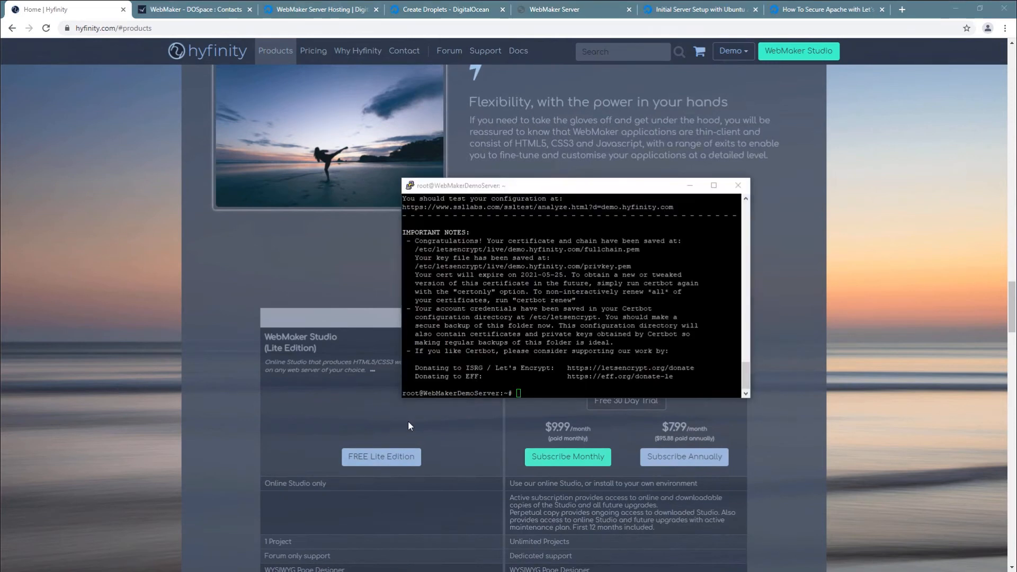
key(alt+Tab)
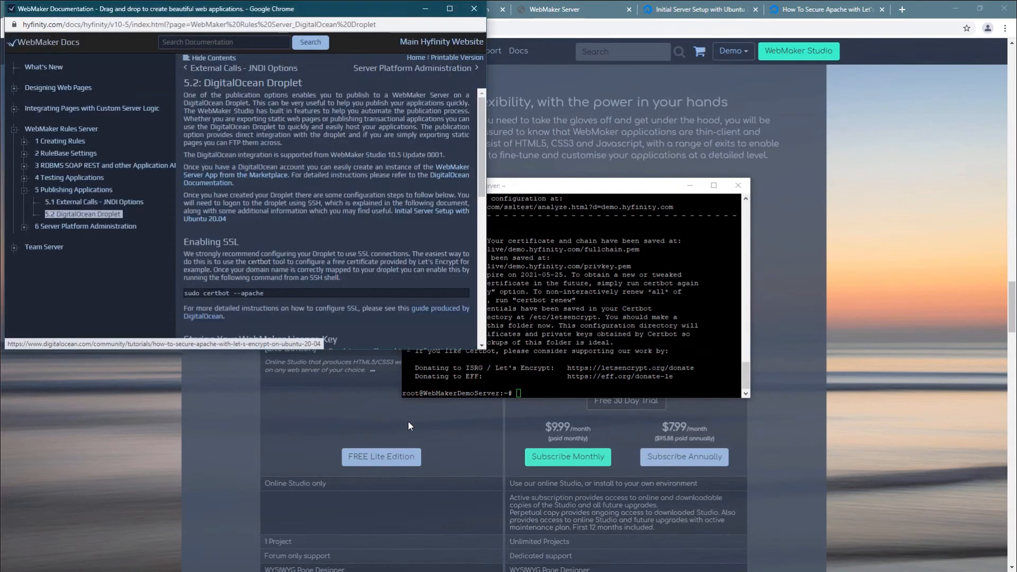
Locate and select the /usr/share/webmaker/license.hyf path in the DigitalOcean Droplet guide
scroll(306, 249, down, 5)
scroll(321, 244, up, 2)
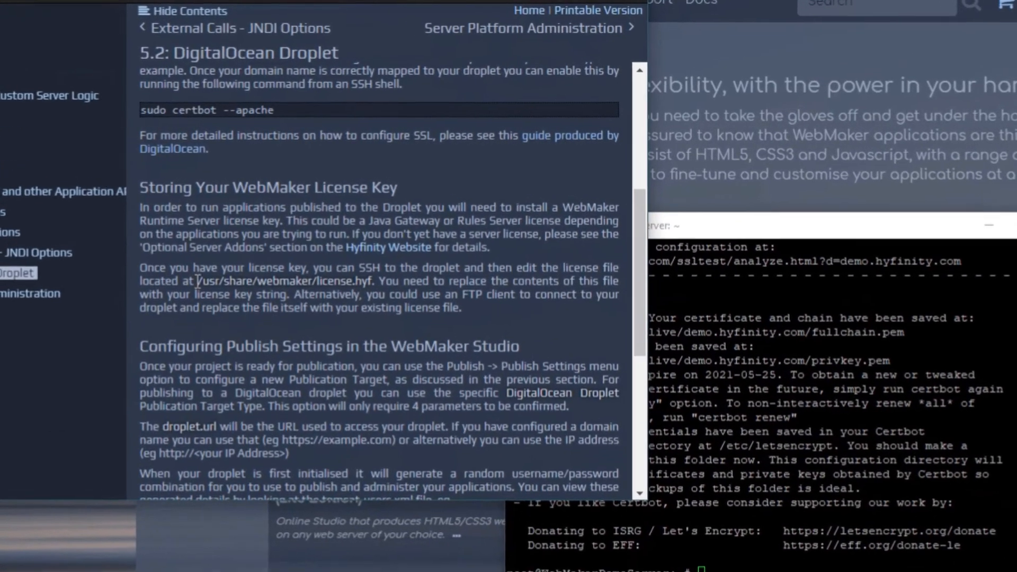
drag(198, 280, 374, 285)
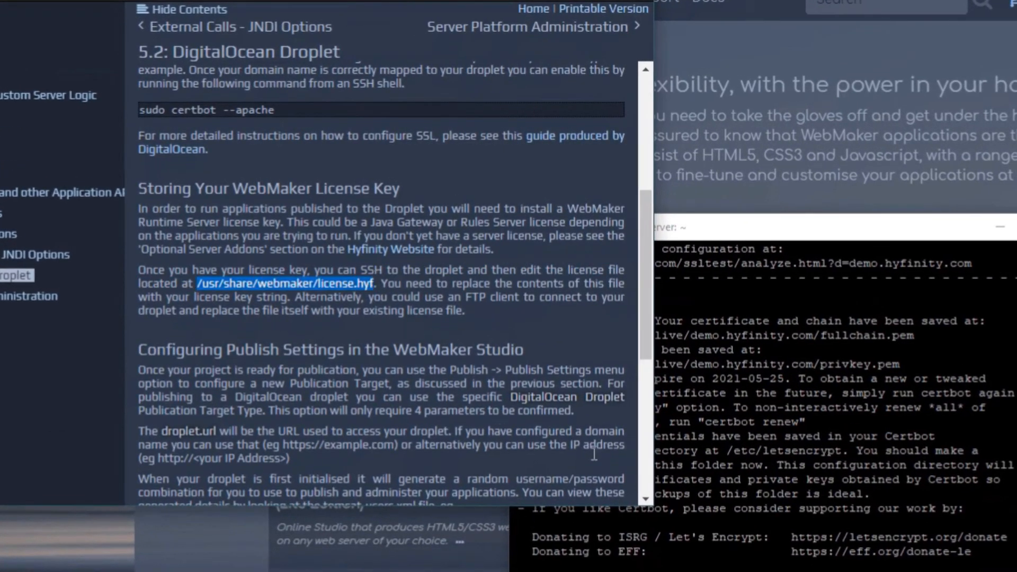
Open /usr/share/webmaker/license.hyf in nano on the server, using Tab completion
click(876, 525)
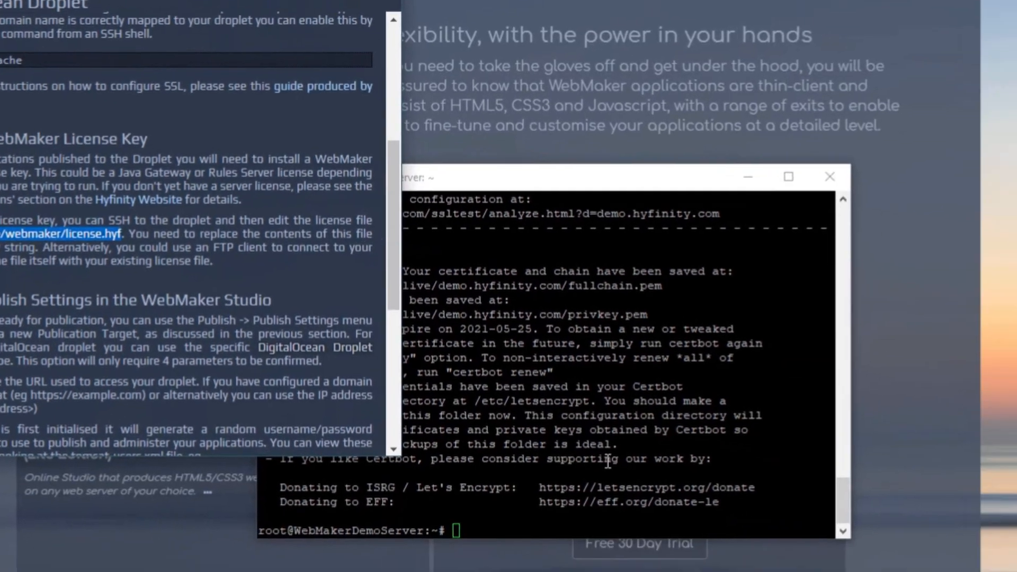
text(nano /)
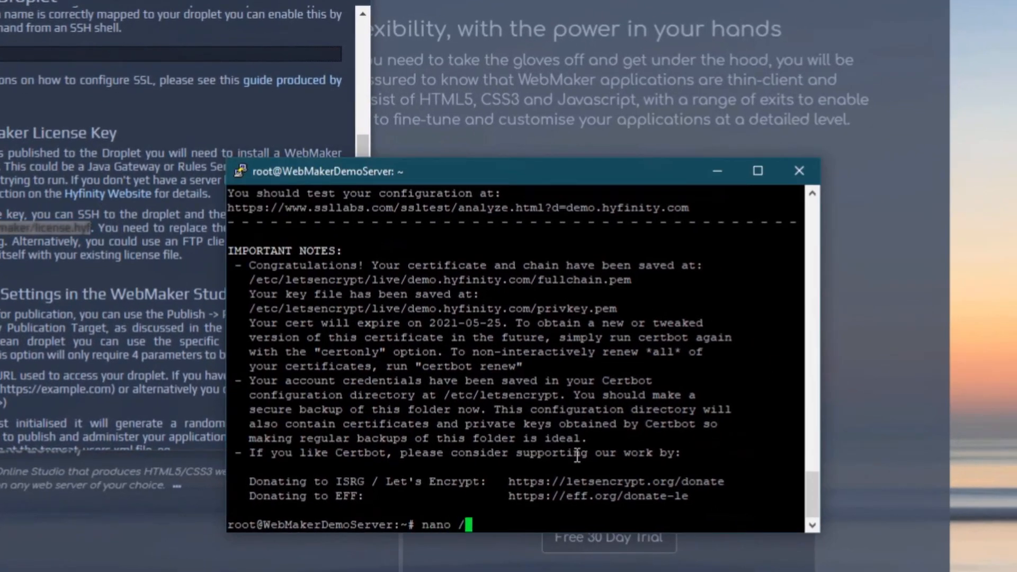
text(usr/share)
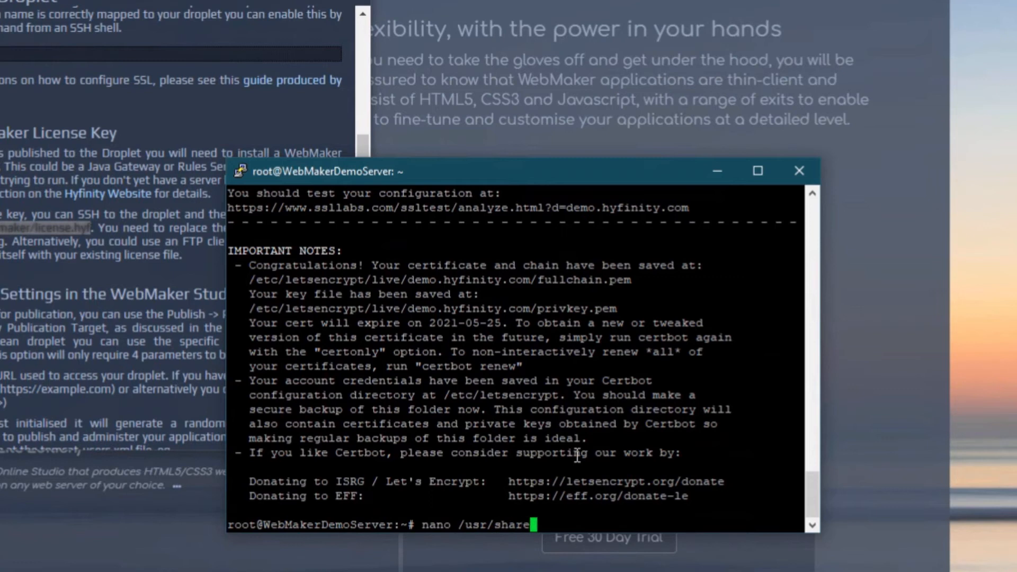
text(/we)
key(Tab)
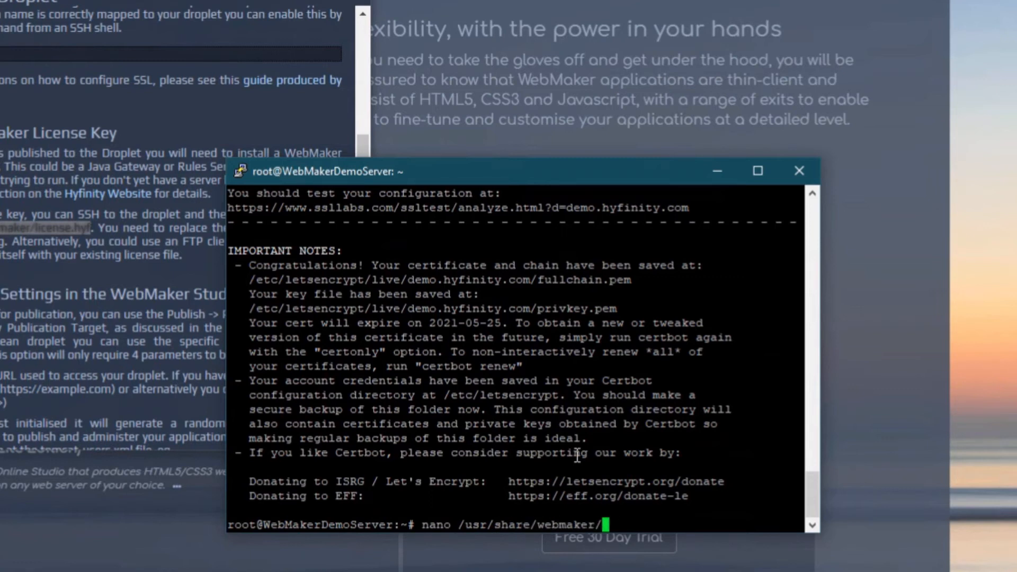
text(l)
key(Tab)
key(Return)
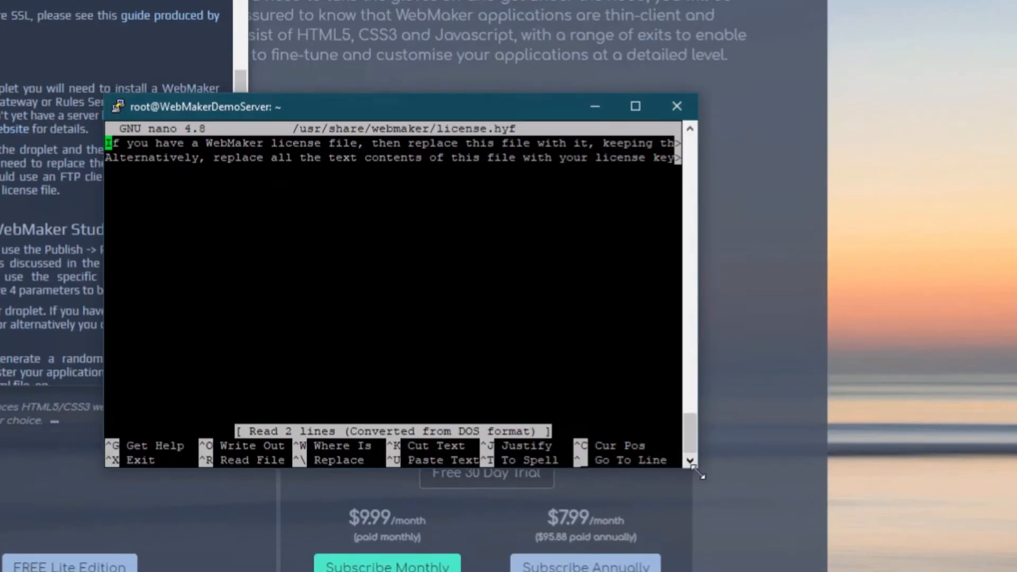
Enlarge the PuTTY window and cut the placeholder lines out of license.hyf in nano
drag(698, 466, 1003, 567)
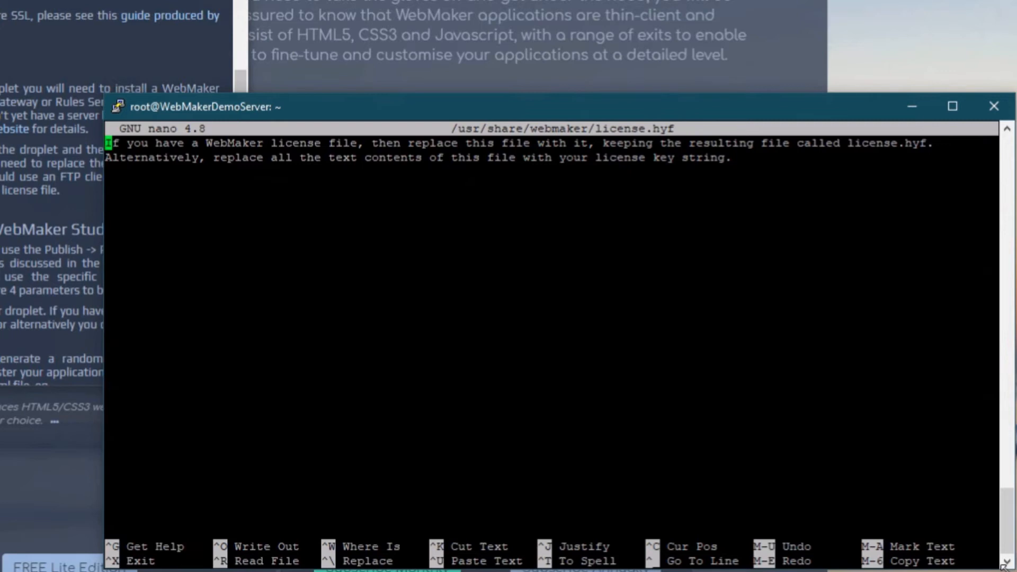
key(ctrl+k)
key(ctrl+k)
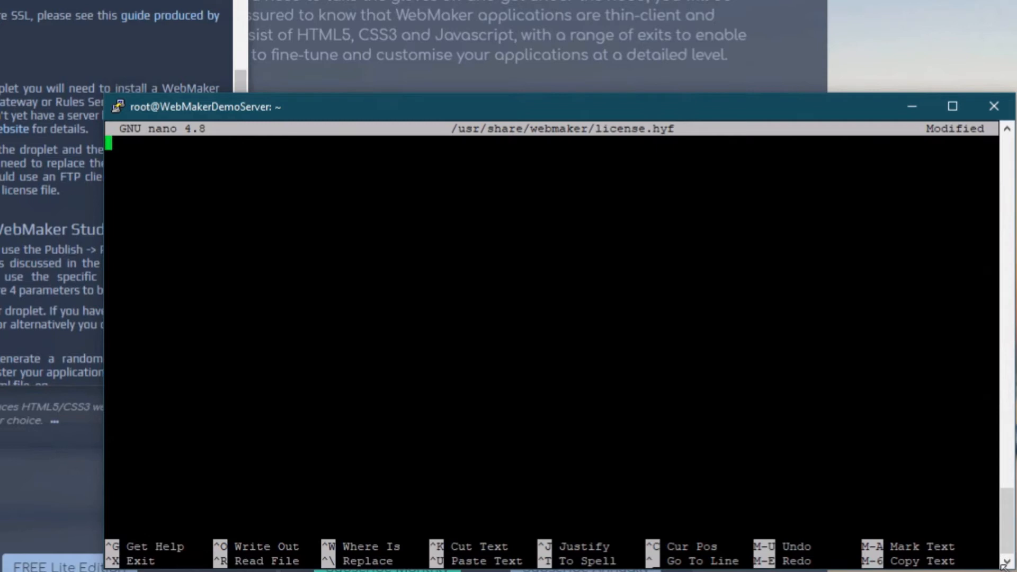
click(1007, 571)
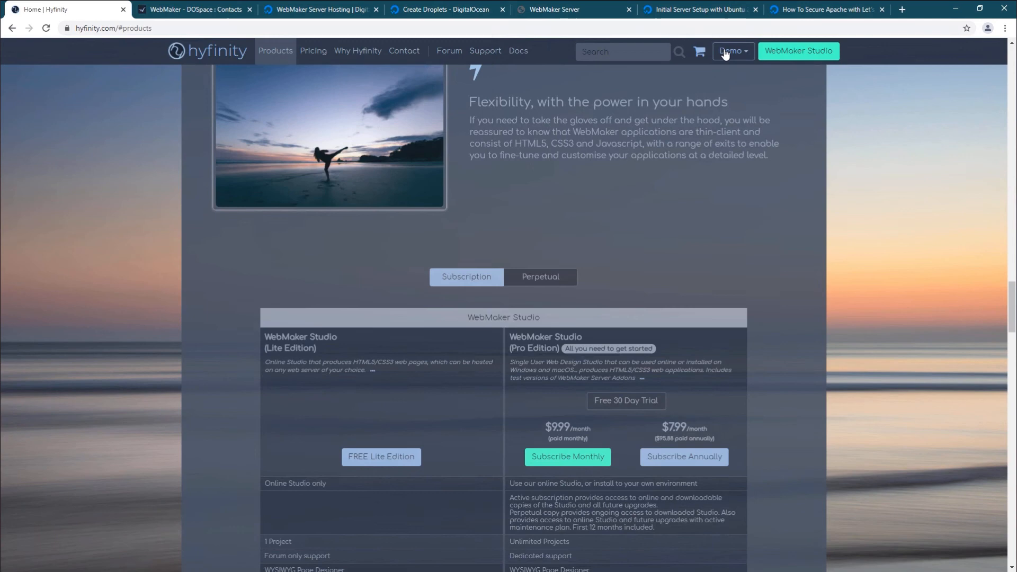
click(726, 55)
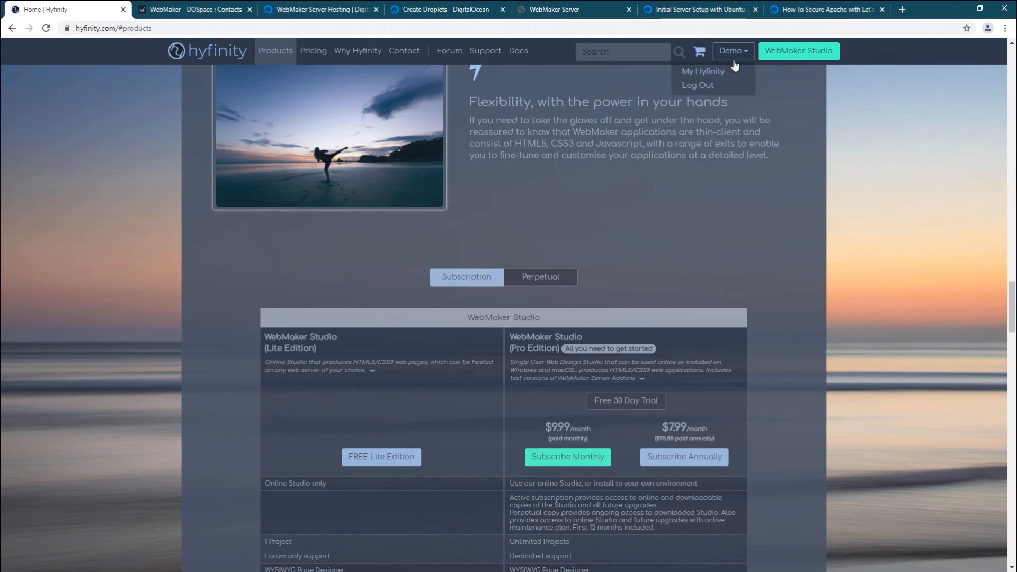
Paste the license key from the Hyfinity account page into license.hyf, save it, and exit nano
click(710, 72)
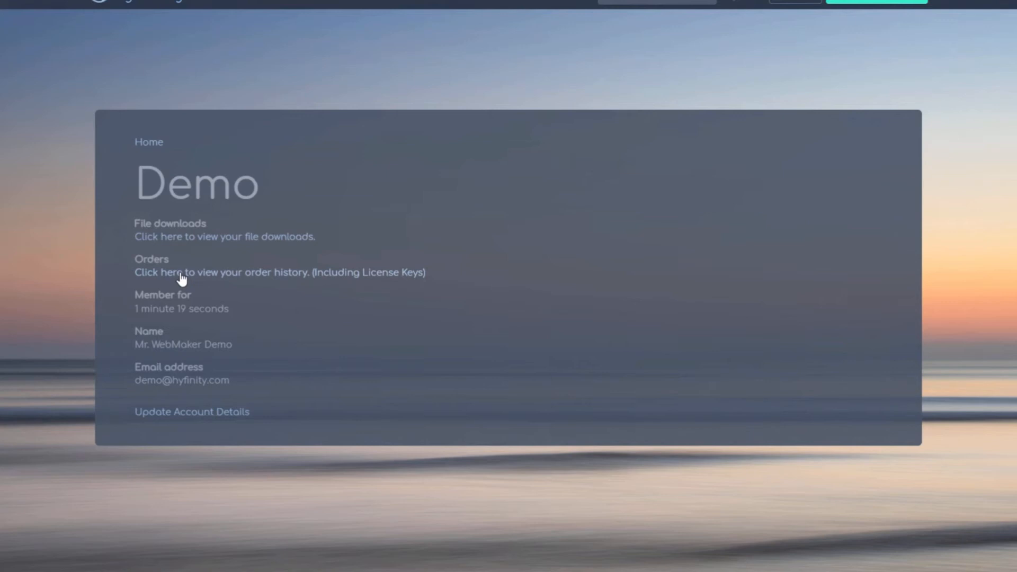
key(alt+Tab)
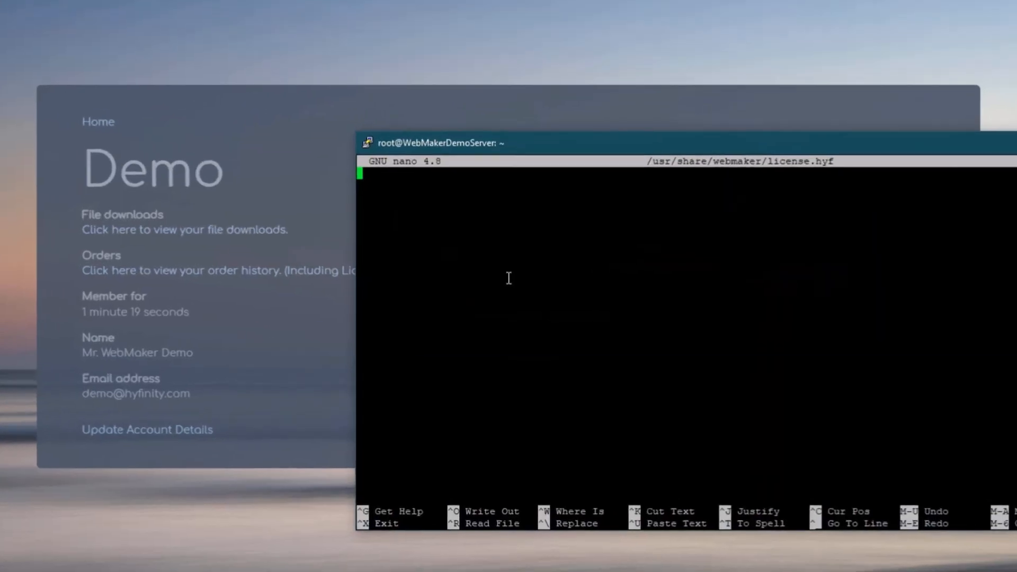
right_click(509, 279)
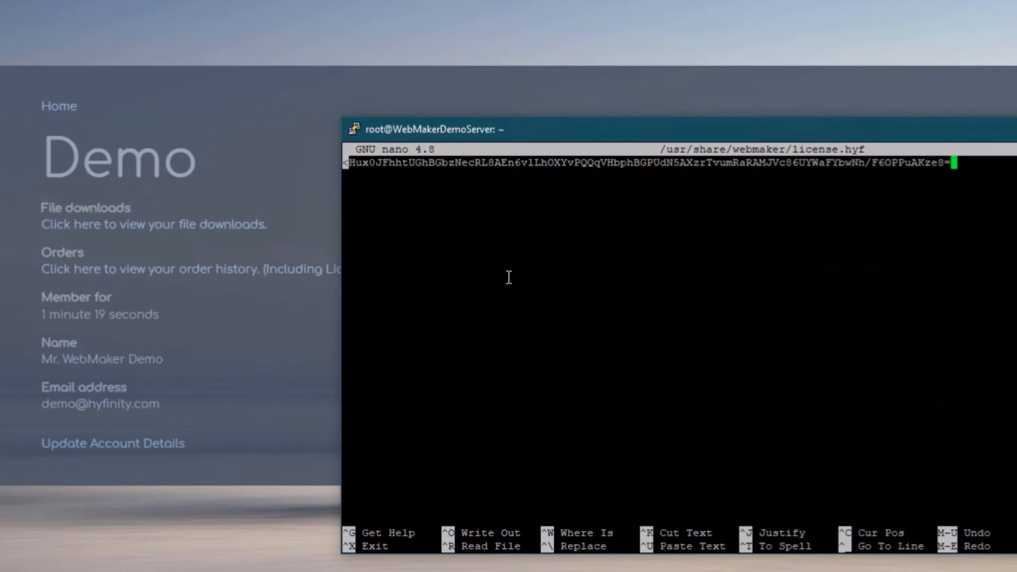
key(ctrl+o)
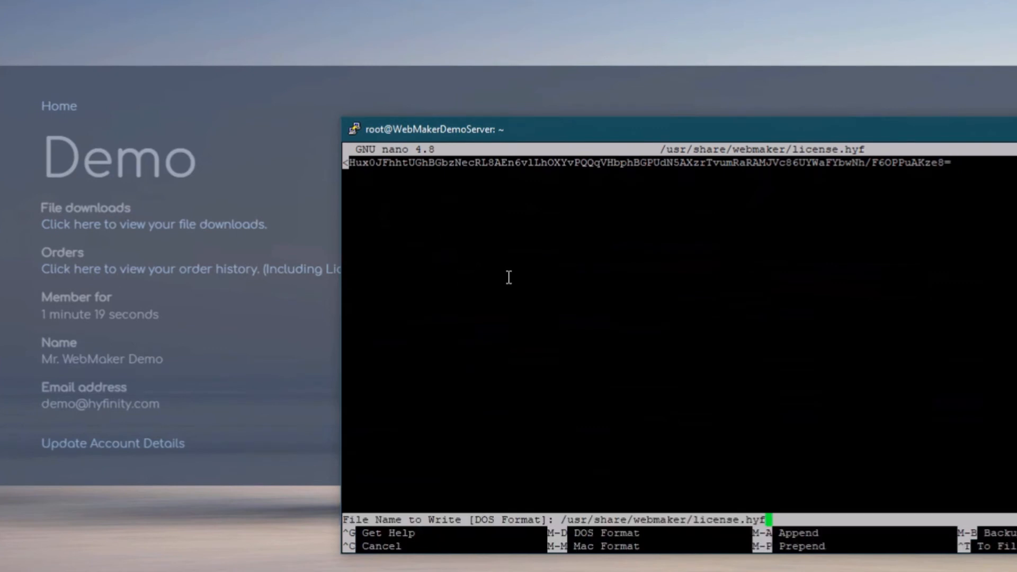
key(Return)
key(ctrl+x)
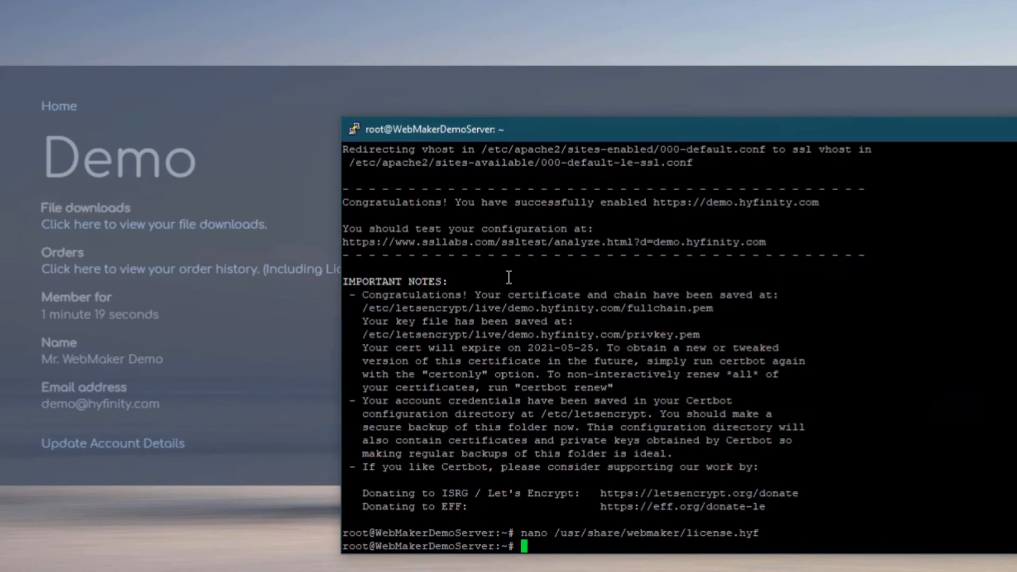
Clear the recalled shell command and begin a new cat command
key(Up)
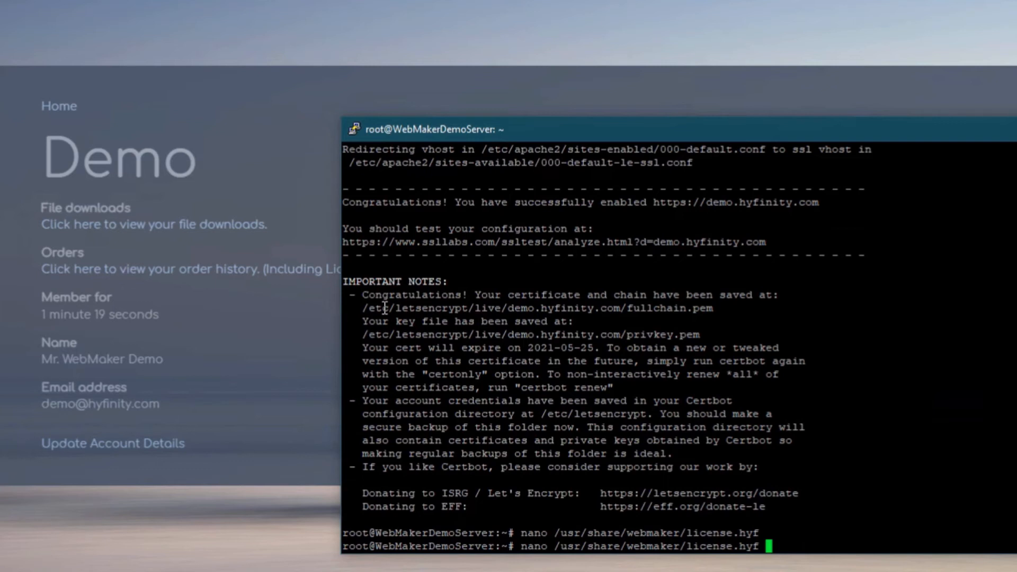
key(BackSpace)
key(BackSpace)
key(BackSpace)
key(BackSpace)
key(BackSpace)
key(BackSpace)
key(BackSpace)
key(BackSpace)
key(BackSpace)
key(BackSpace)
key(BackSpace)
key(BackSpace)
key(BackSpace)
key(BackSpace)
key(BackSpace)
key(BackSpace)
key(BackSpace)
key(BackSpace)
key(BackSpace)
key(BackSpace)
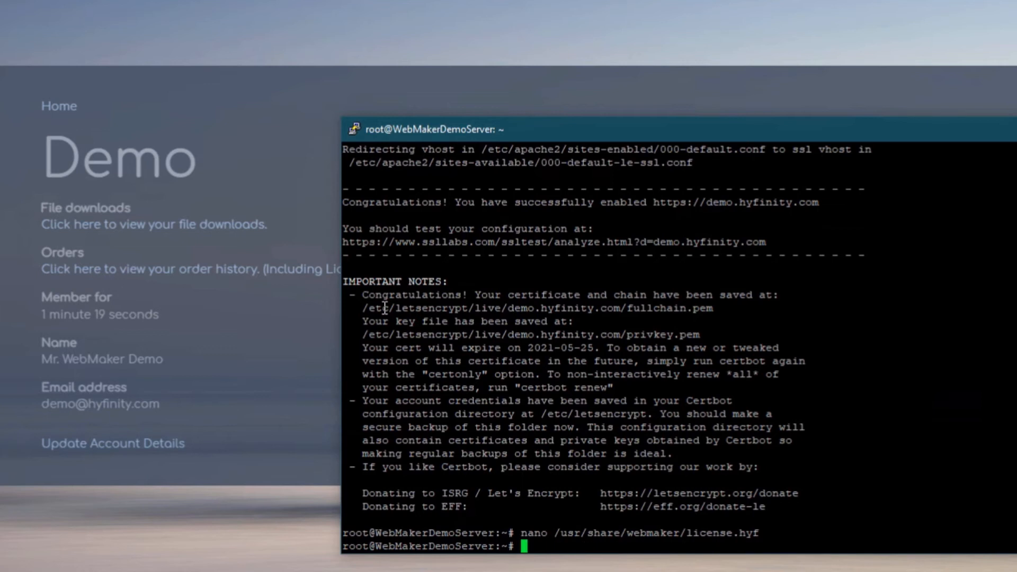
text(cat)
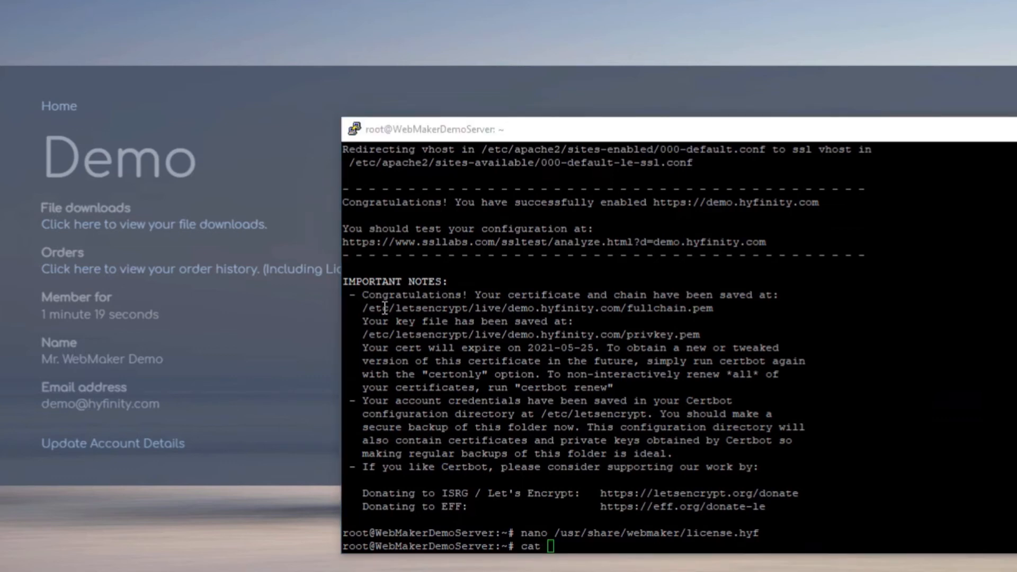
Run cat /etc/tomcat9/tomcat-users.xml, copied from the docs, to list the Tomcat users
key(alt+Tab)
scroll(275, 166, down, 3)
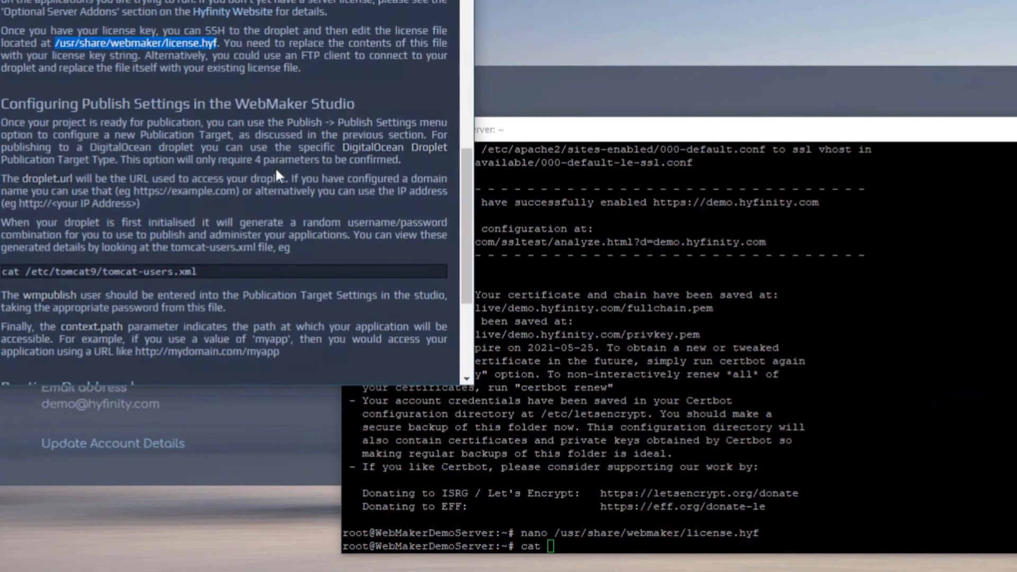
drag(208, 272, 3, 271)
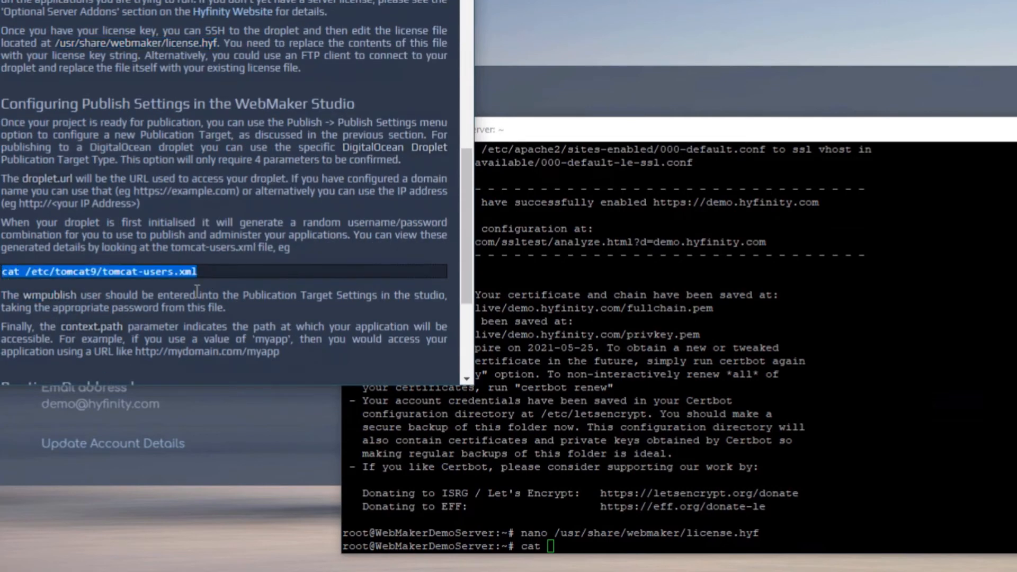
click(572, 445)
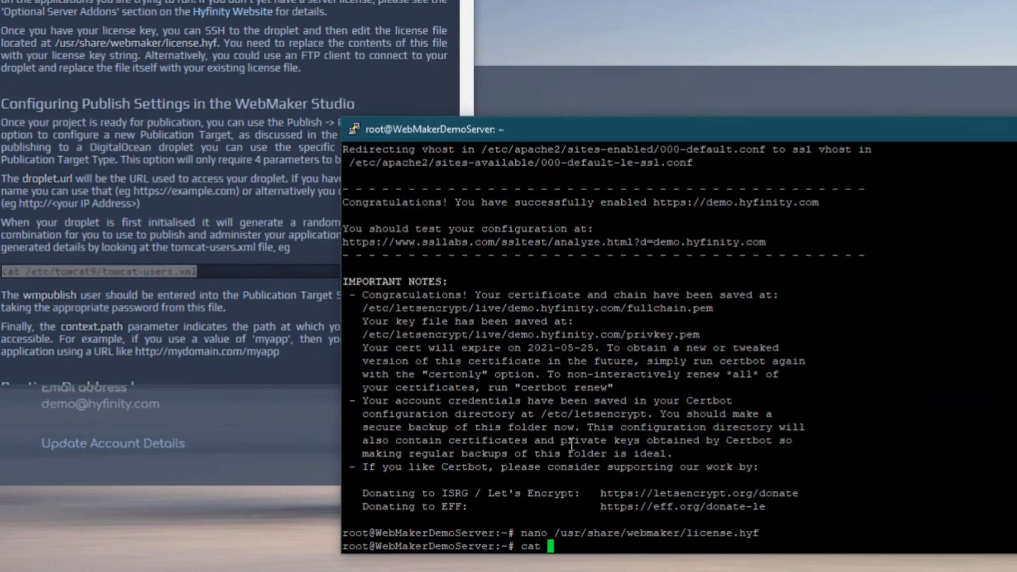
text(cat)
right_click(572, 445)
key(Home)
key(Delete)
key(Delete)
key(Delete)
key(Delete)
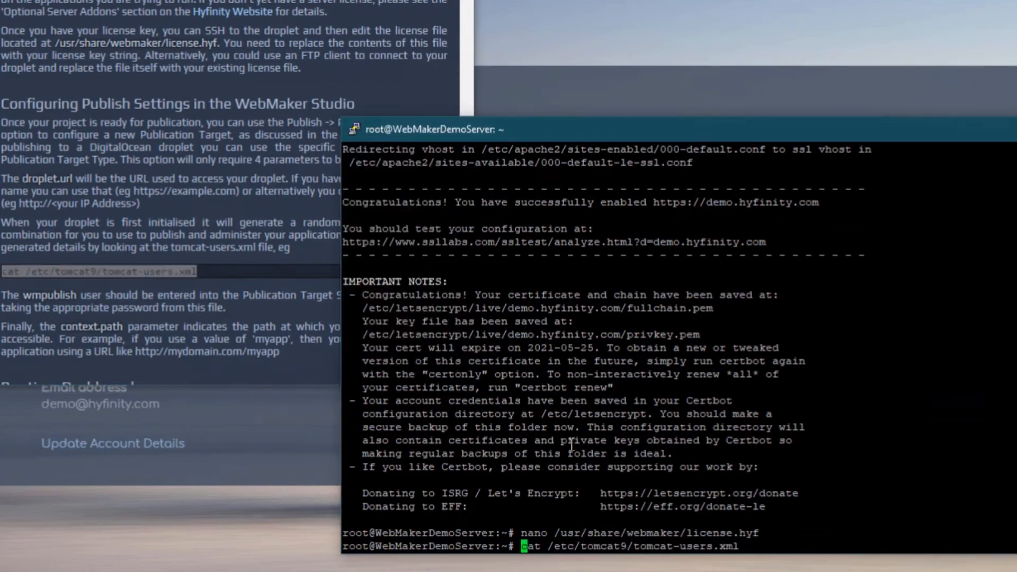
key(End)
key(Return)
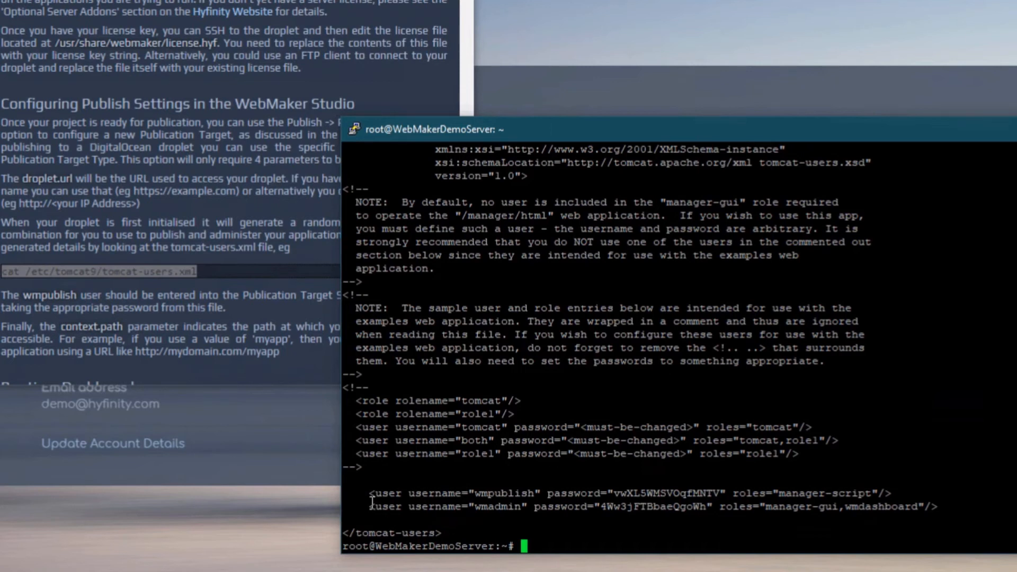
Copy the wmpublish user's password from the listing and return to a fresh prompt
drag(371, 494, 953, 508)
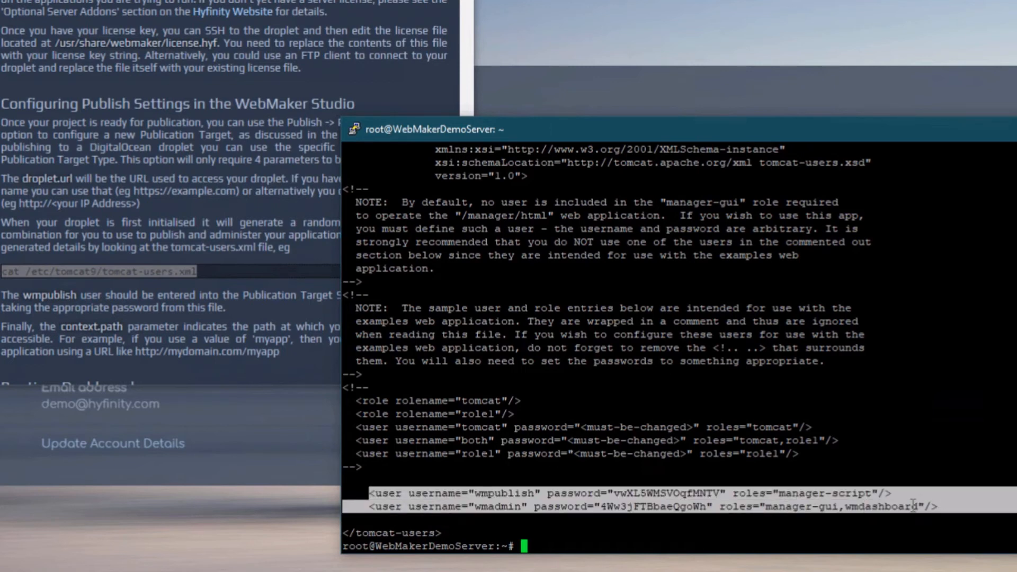
click(589, 525)
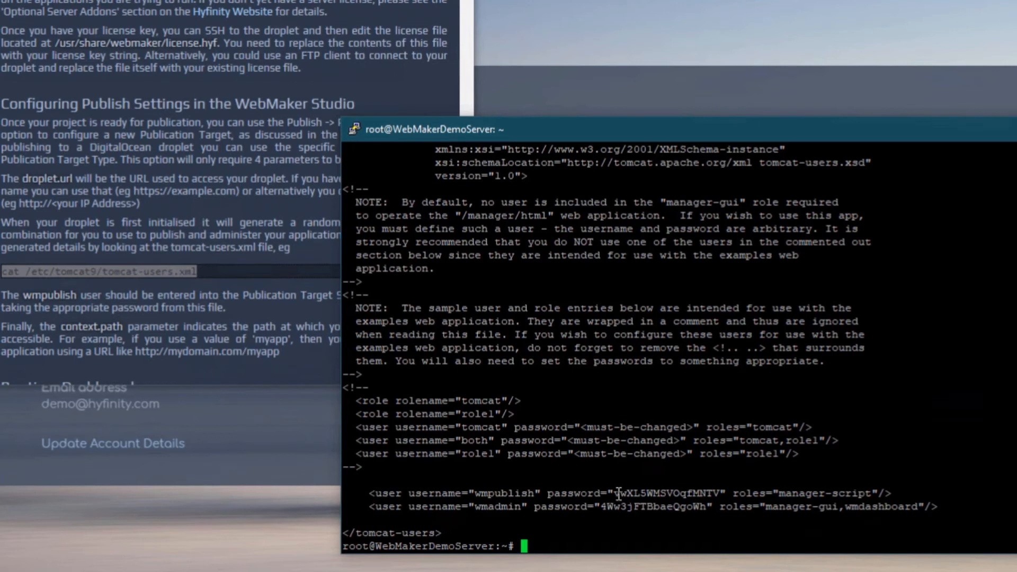
drag(618, 493, 721, 494)
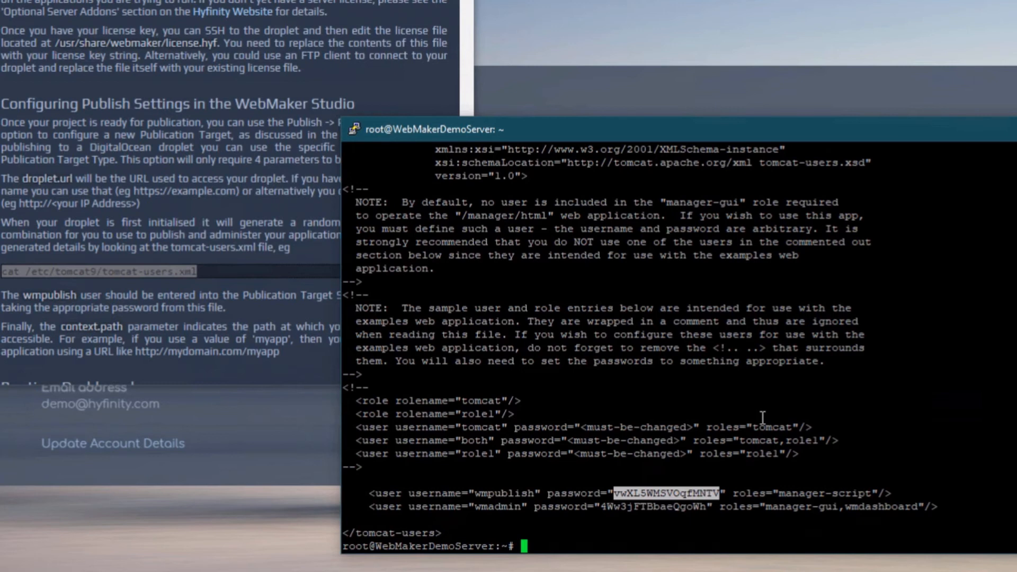
key(ctrl+c)
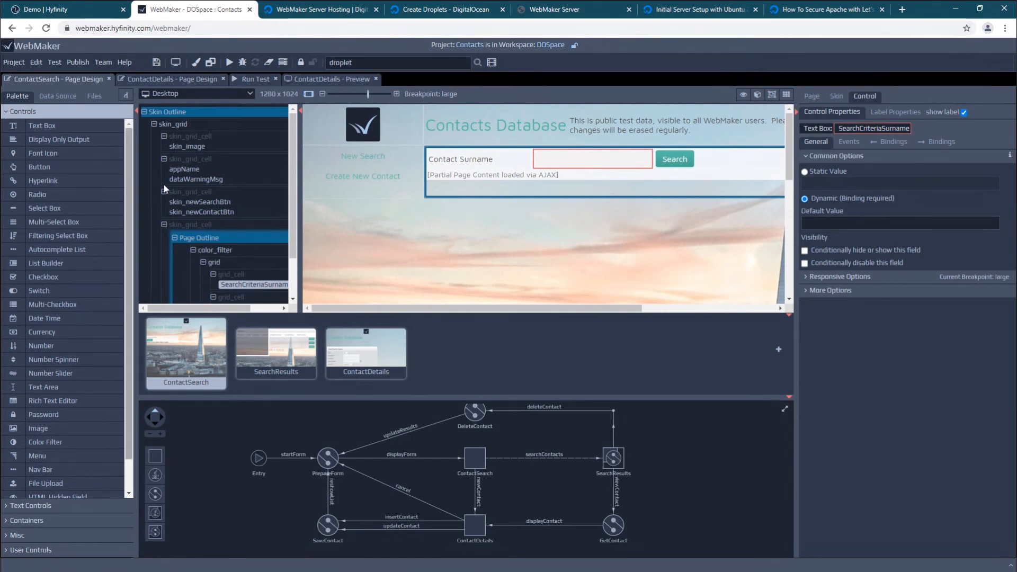
Open Publish Settings from the Publish menu and choose Setup New Target
click(78, 63)
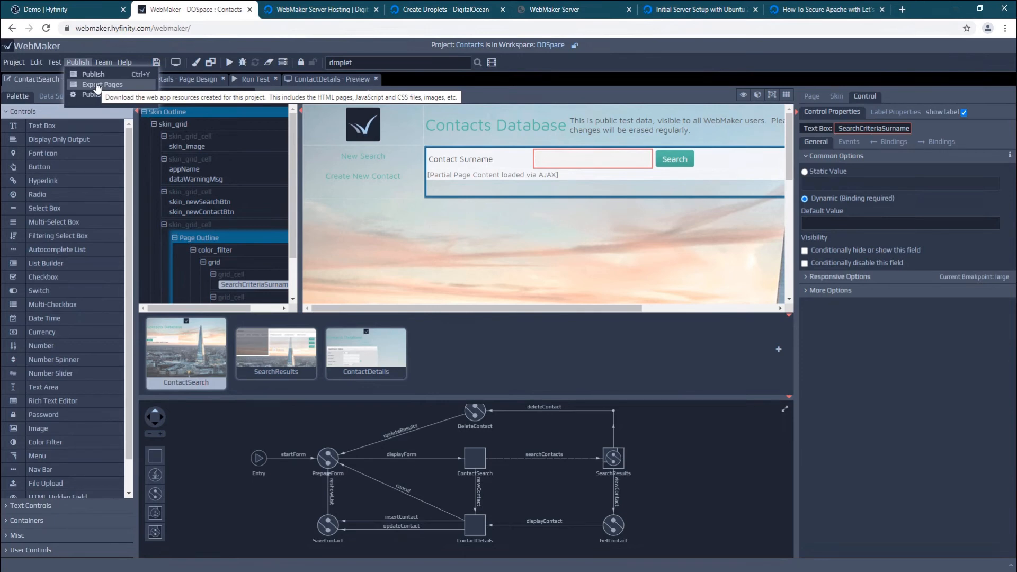
click(90, 94)
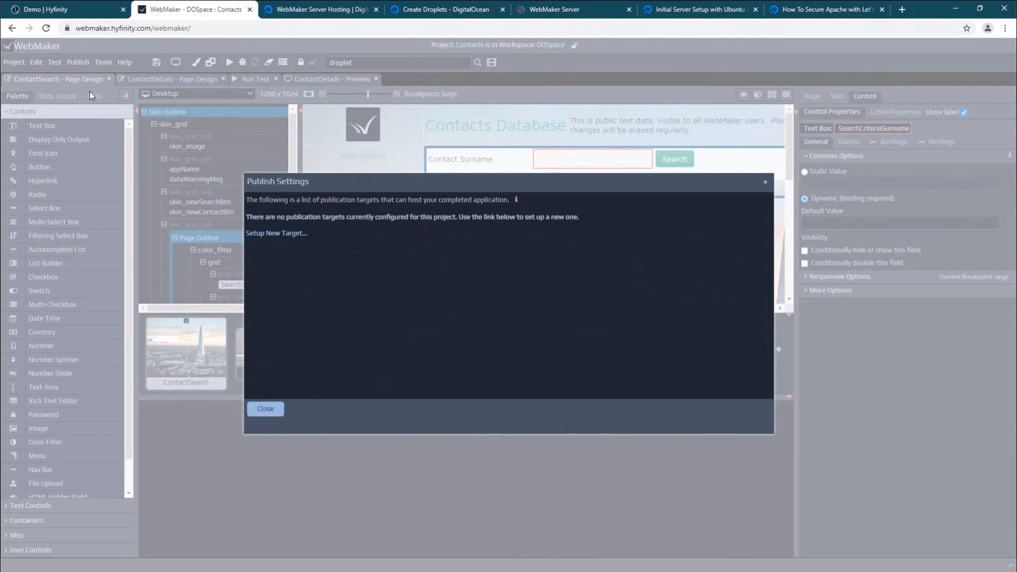
click(289, 234)
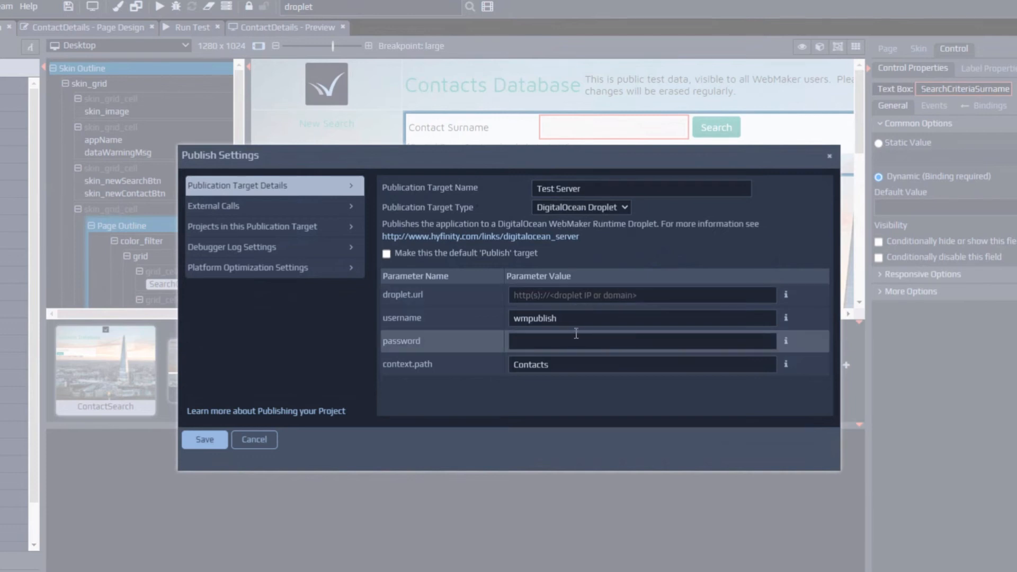
double_click(591, 189)
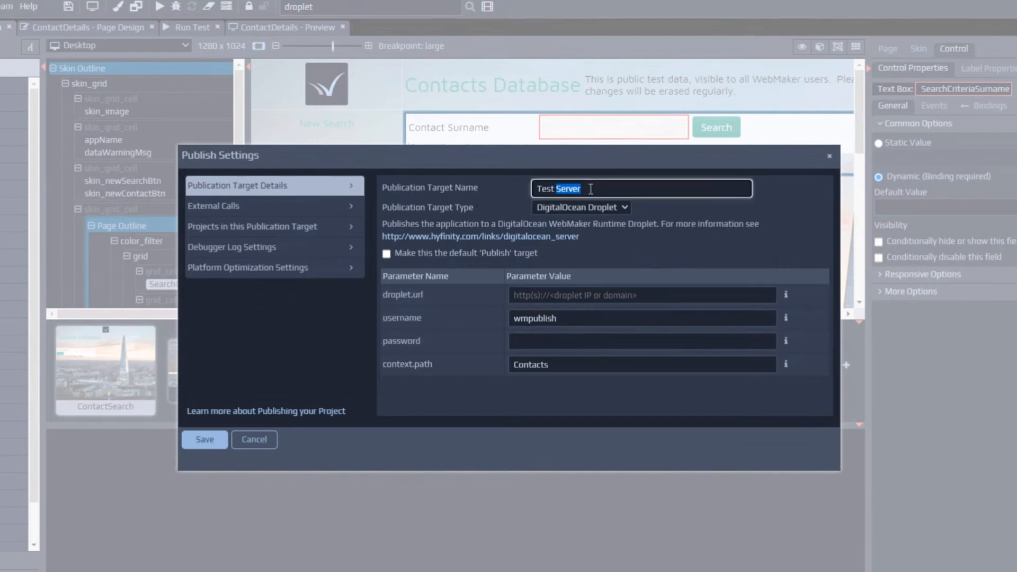
triple_click(591, 189)
text(Hyfinity Demo Server)
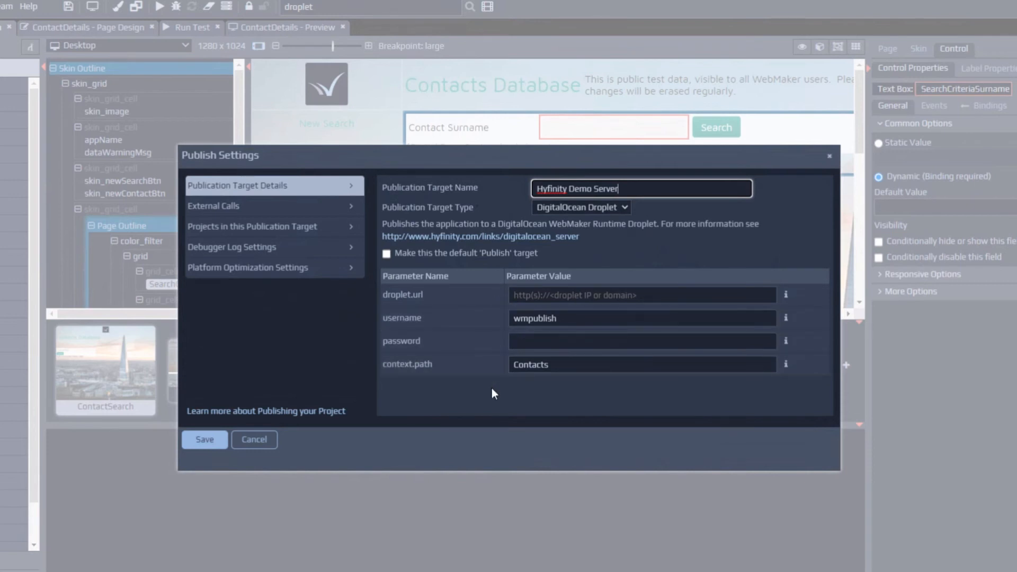
click(534, 296)
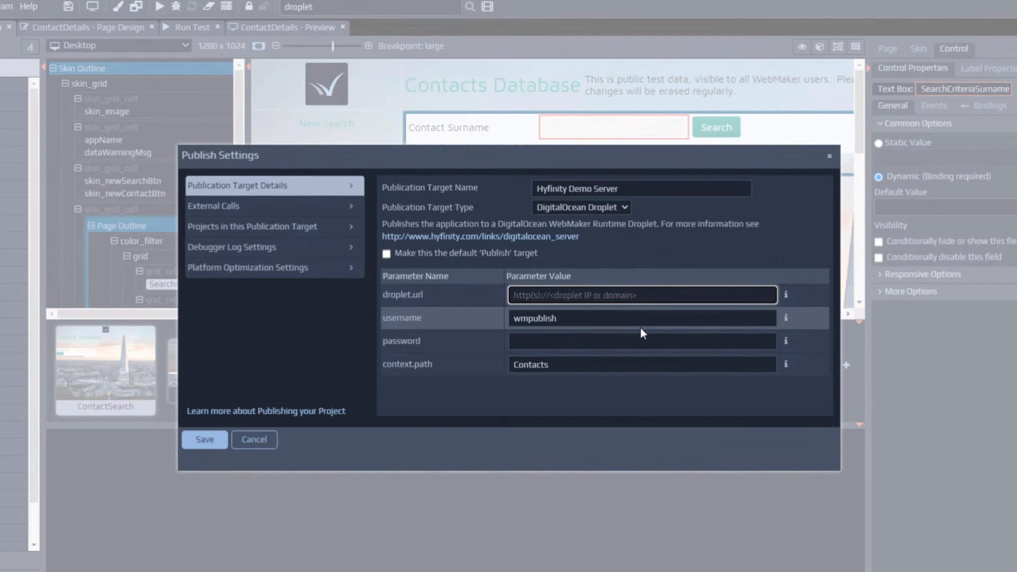
text(https:)
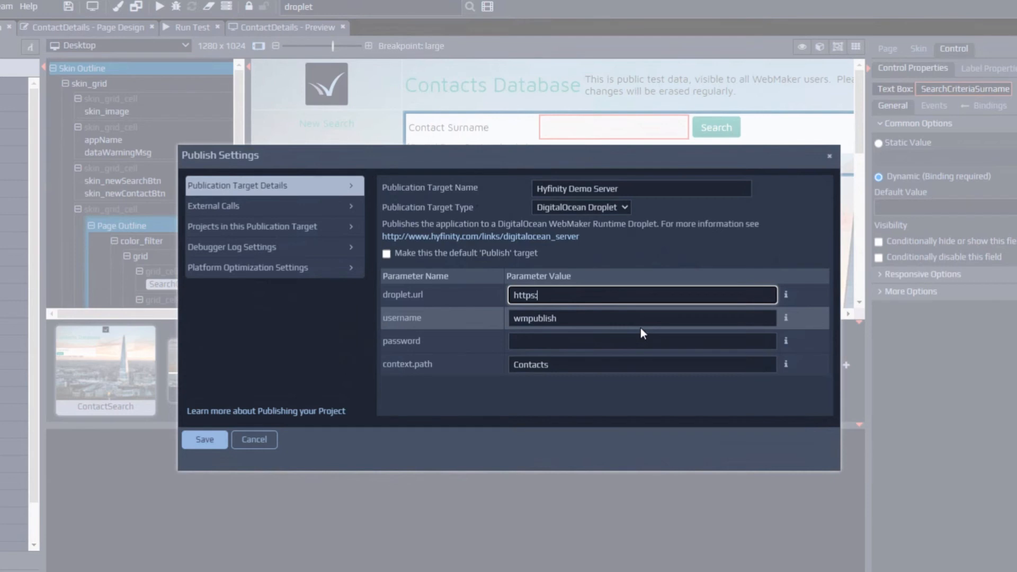
text(//)
text(demo.hyfinity.com)
Paste the wmpublish password into the password field and save the Hyfinity Demo Server target
click(551, 338)
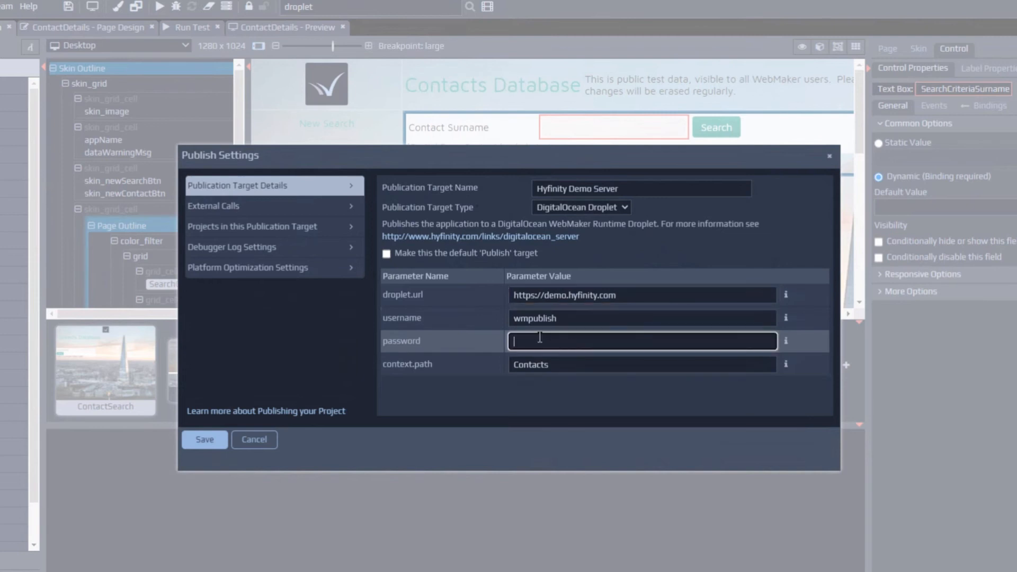
key(ctrl+v)
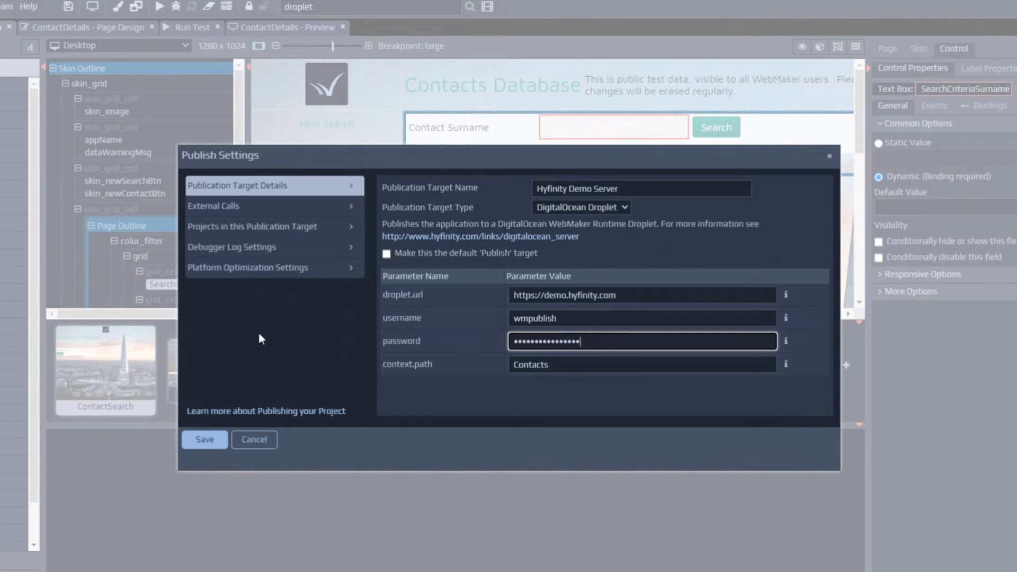
click(202, 441)
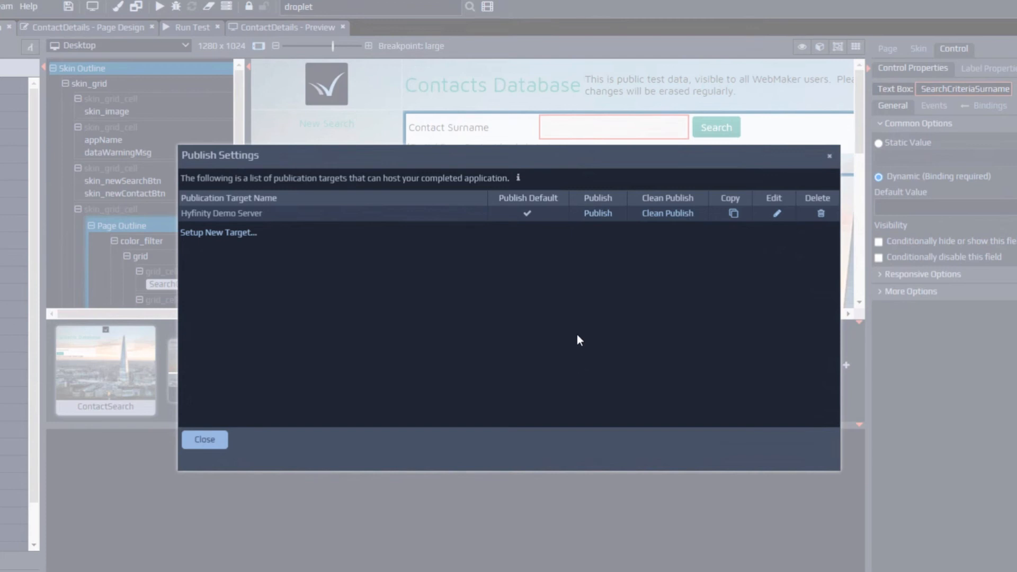
Publish Contacts to Hyfinity Demo Server, close the dialog, and go to the WebMaker Server tab
click(599, 214)
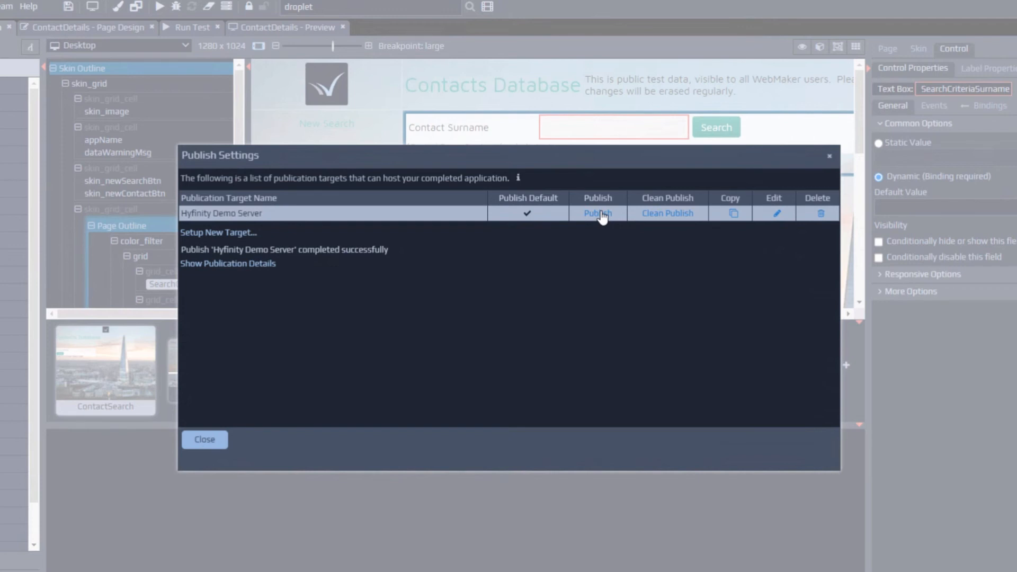
click(201, 442)
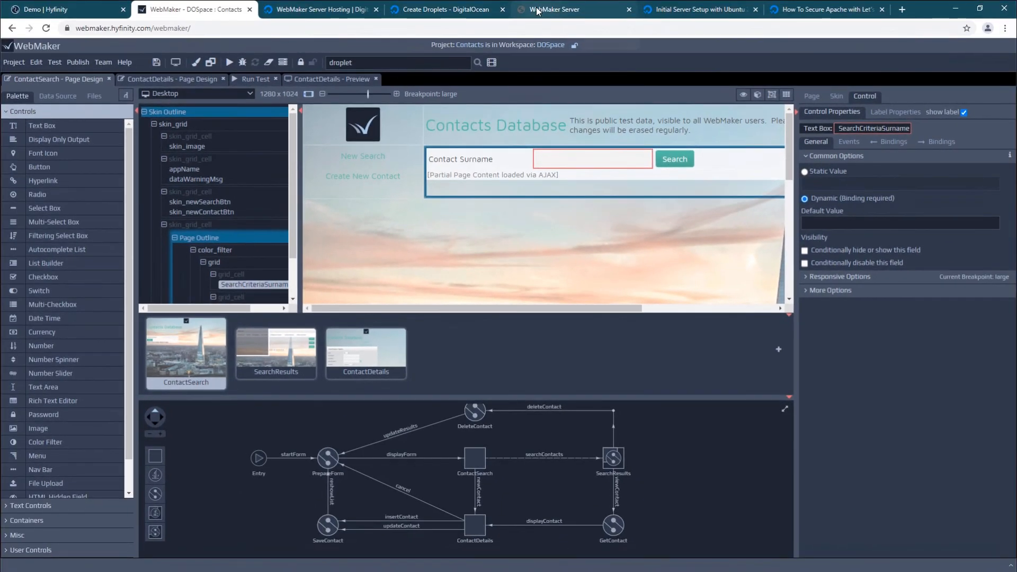
click(536, 9)
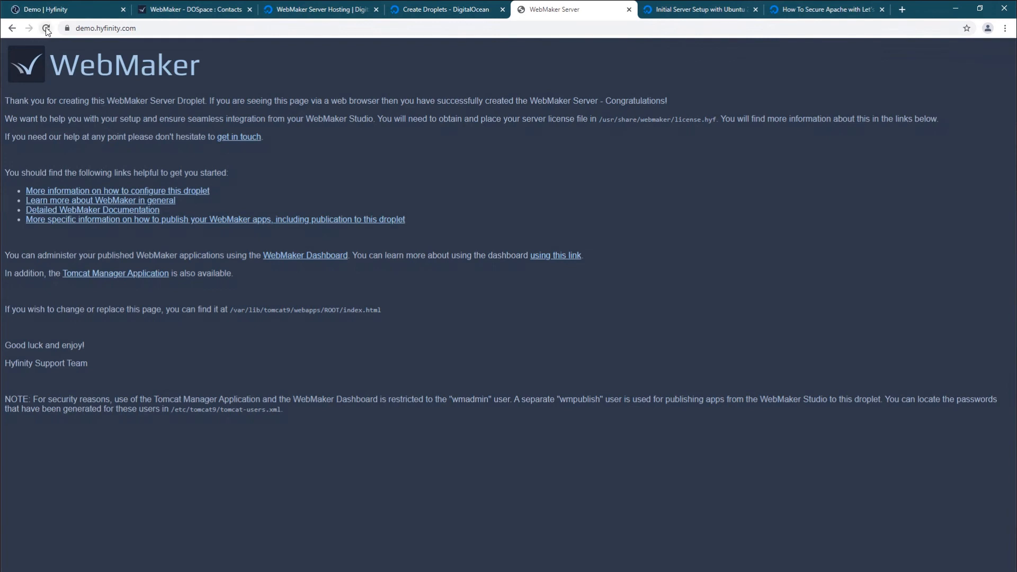
Load the published app at demo.hyfinity.com/Contacts
click(162, 28)
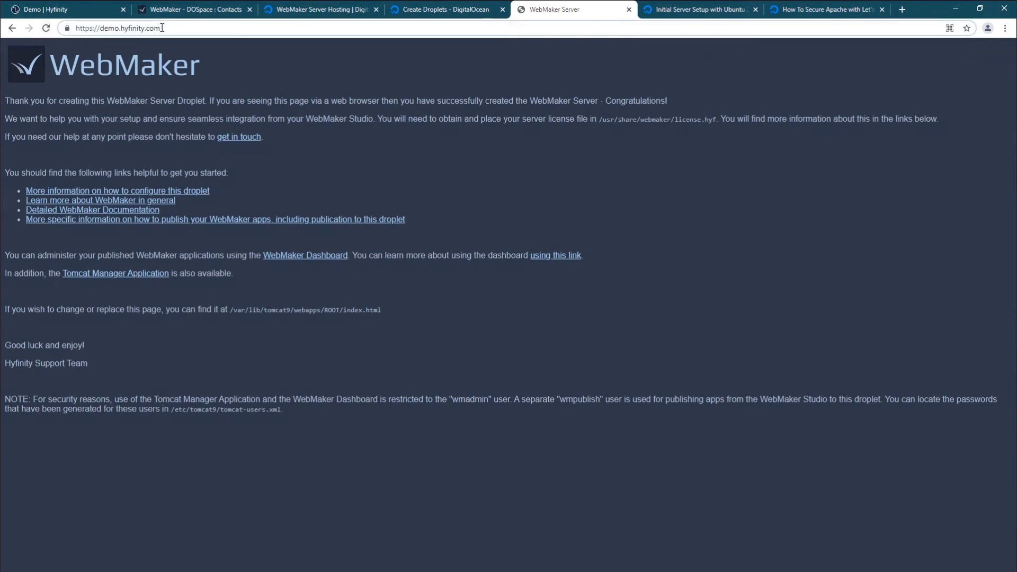
text(/Contact)
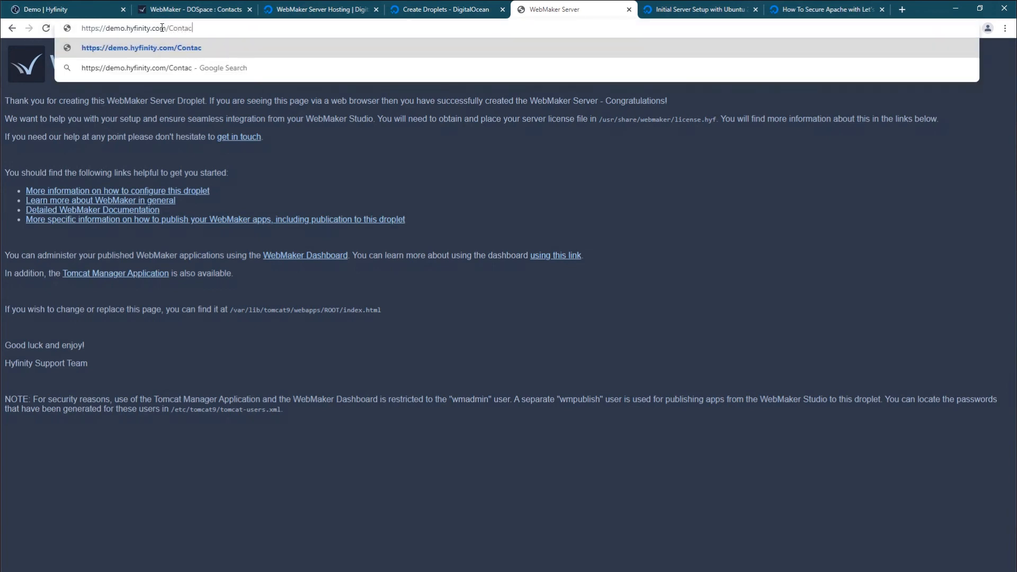
text(s)
key(Return)
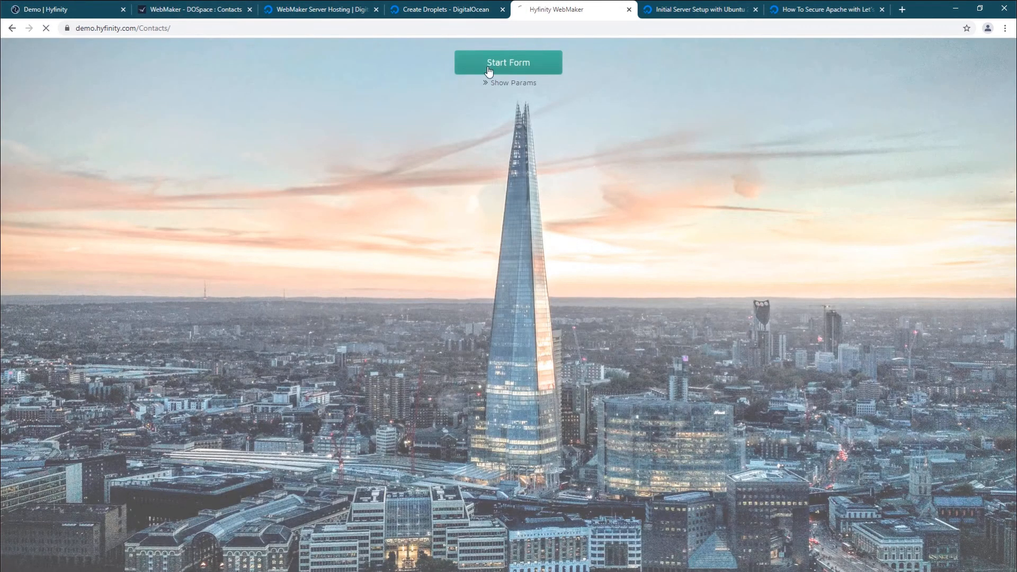
Start the form, search all contacts, view one contact's details, go back, and return to WebMaker
click(487, 70)
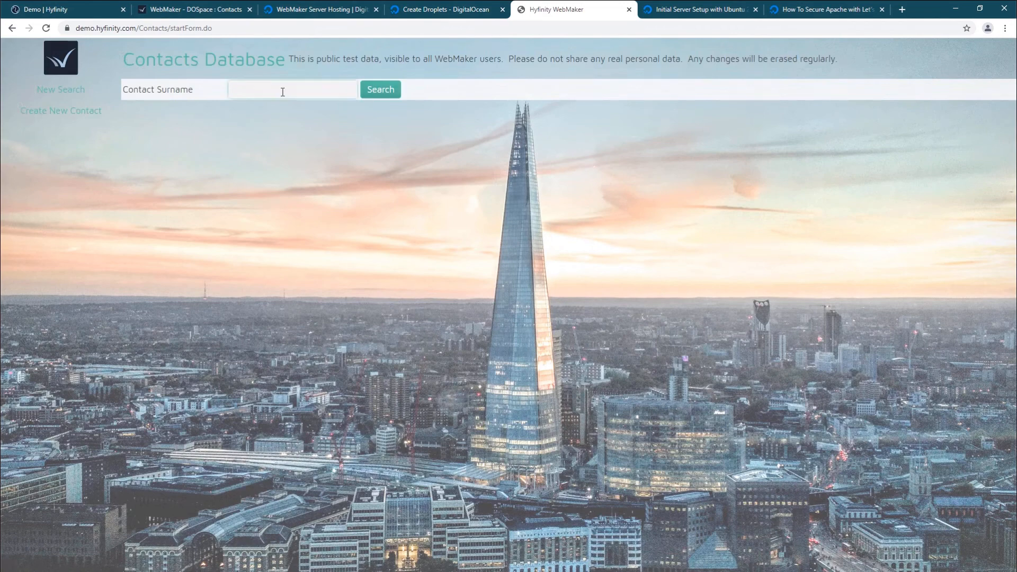
click(283, 90)
click(383, 89)
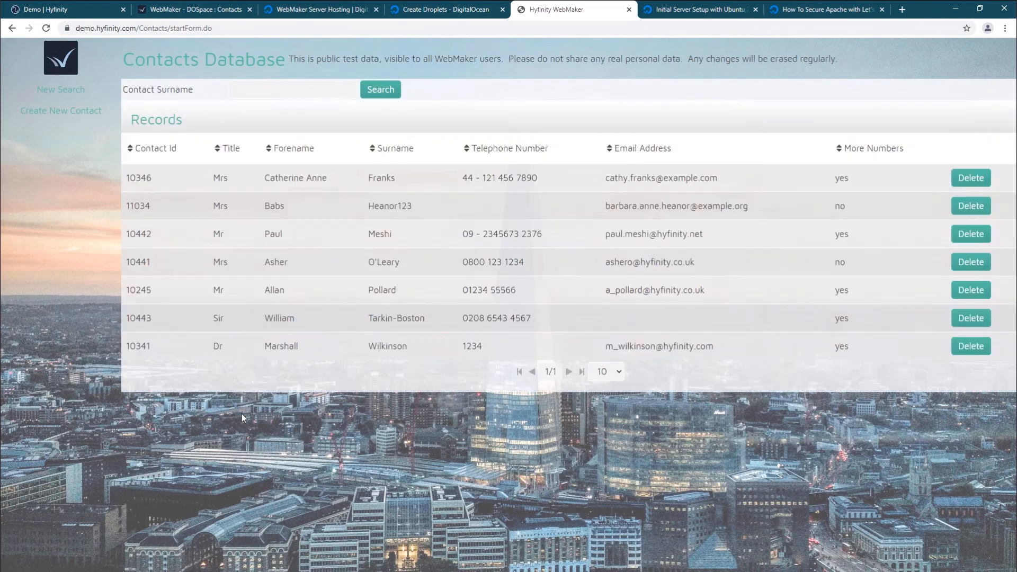
click(295, 300)
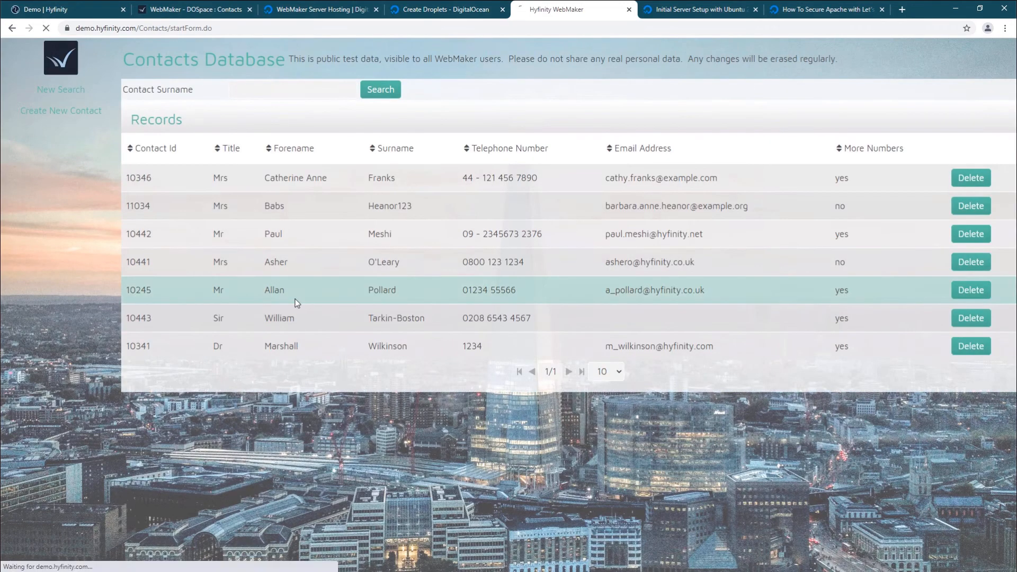
scroll(488, 350, down, 7)
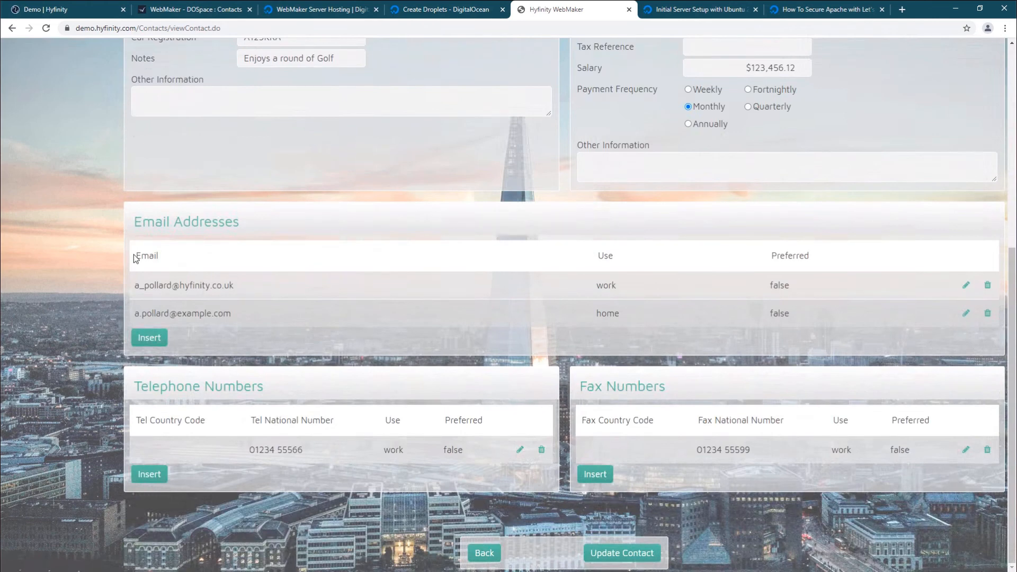
scroll(335, 306, up, 6)
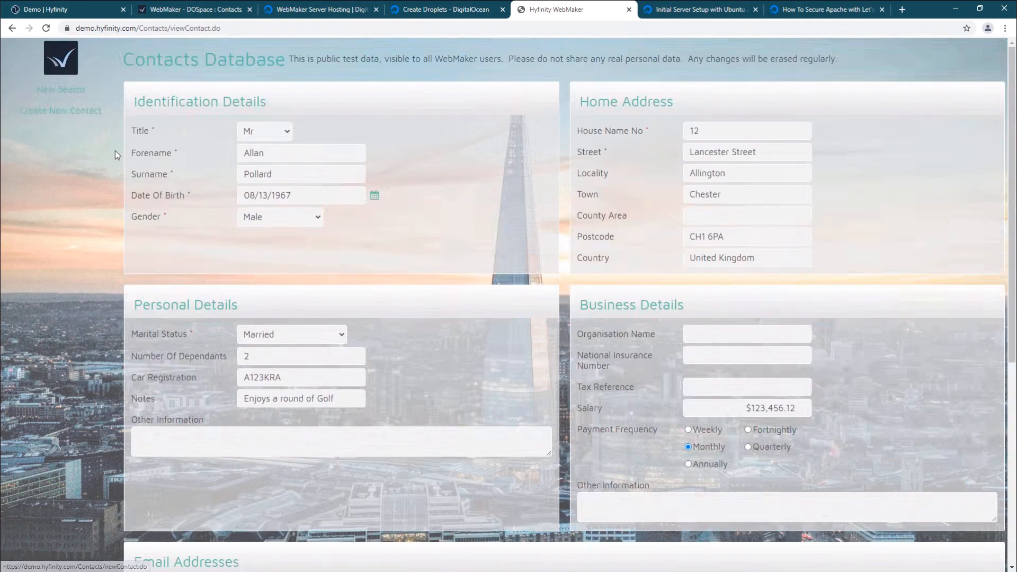
scroll(123, 151, down, 6)
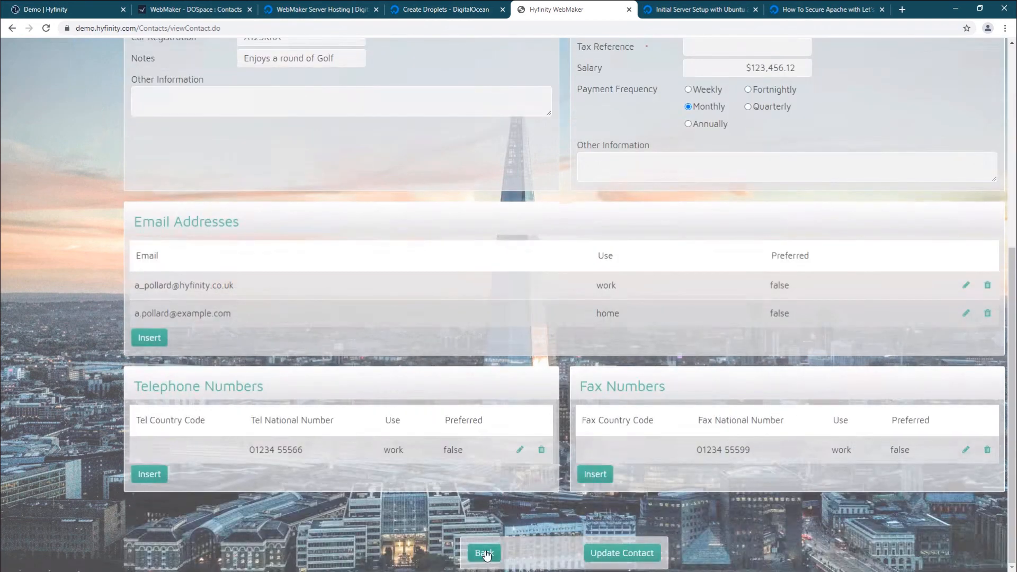
click(484, 553)
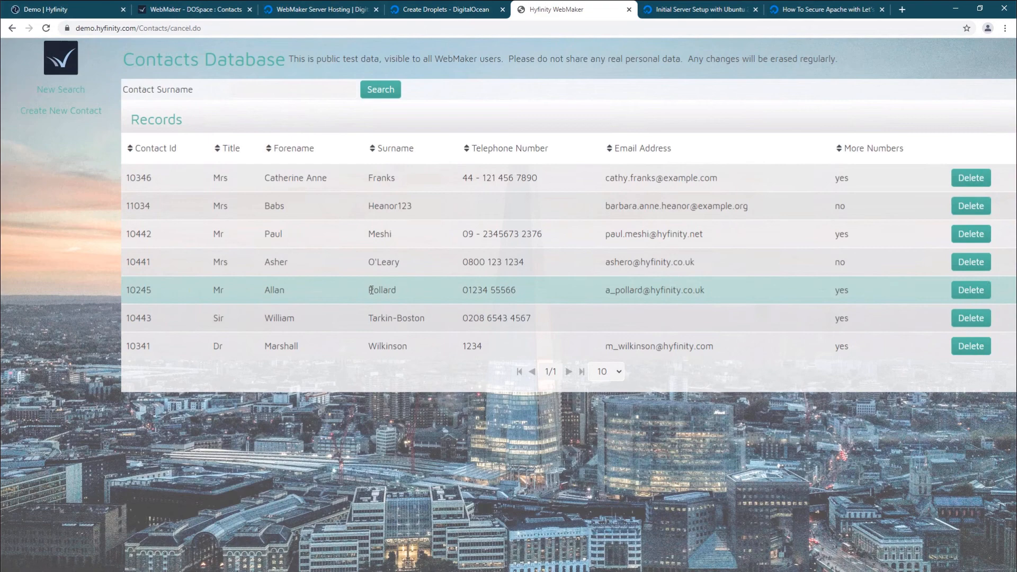
click(204, 10)
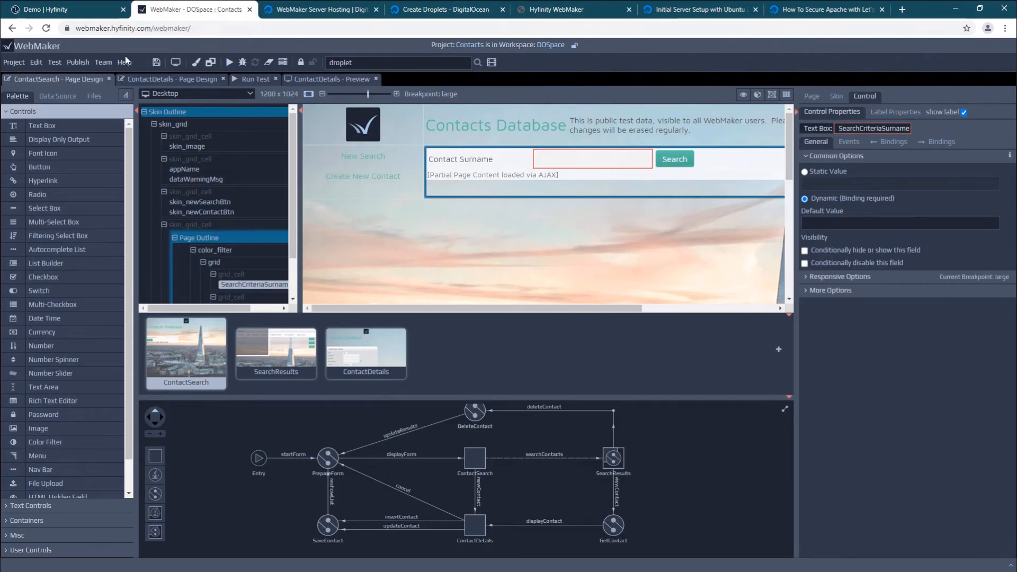
Open Publish Settings to show the Hyfinity Demo Server publication target
click(77, 67)
click(81, 92)
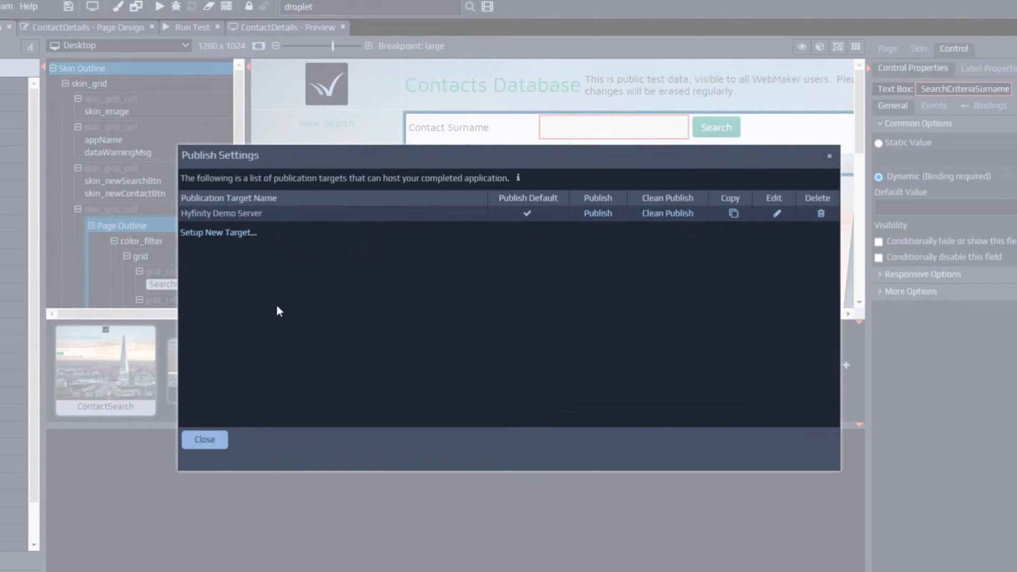
Try Tomcat then WAR File as a new target type, then cancel and close Publish Settings
click(221, 233)
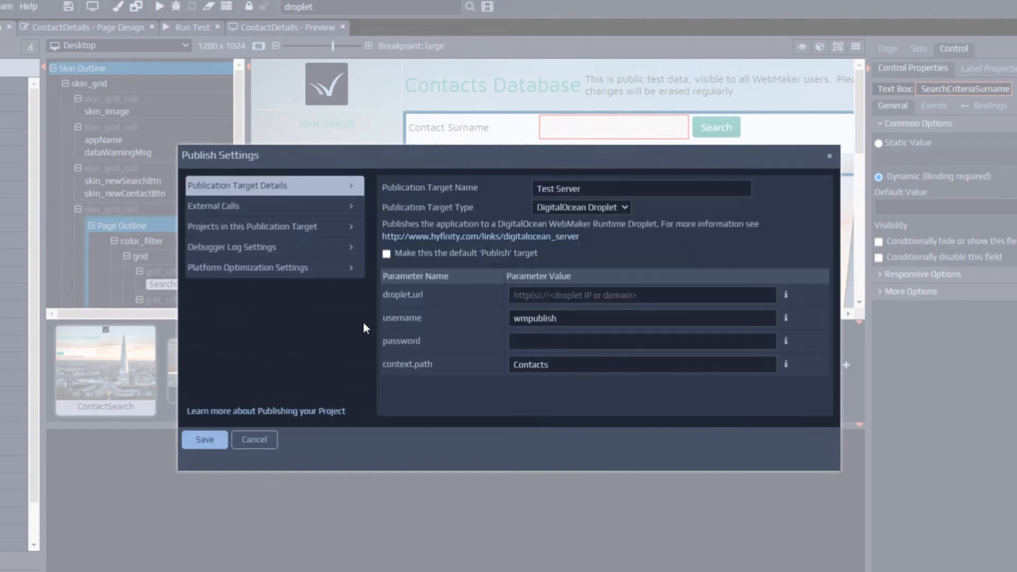
click(608, 208)
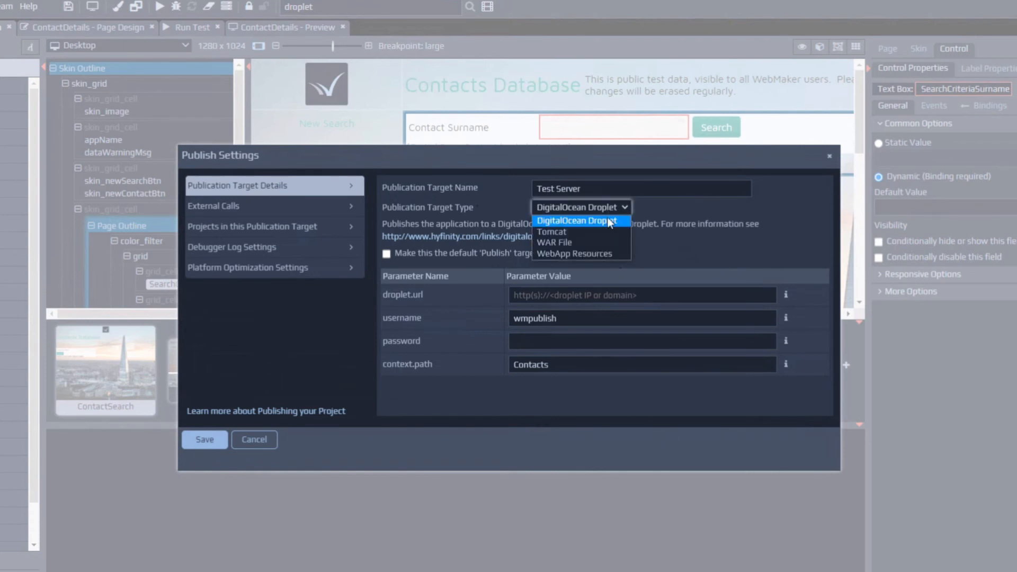
click(608, 231)
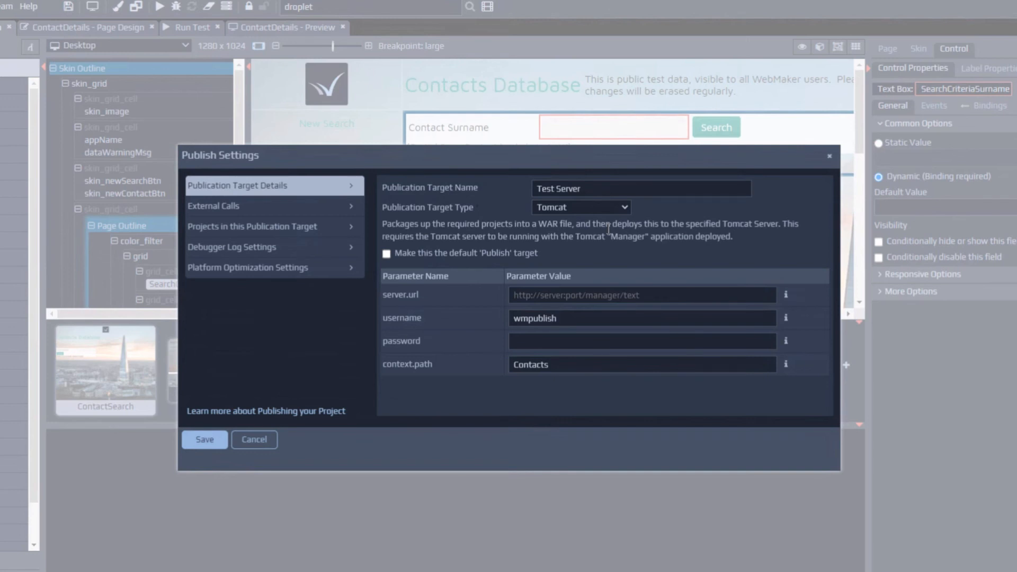
click(609, 210)
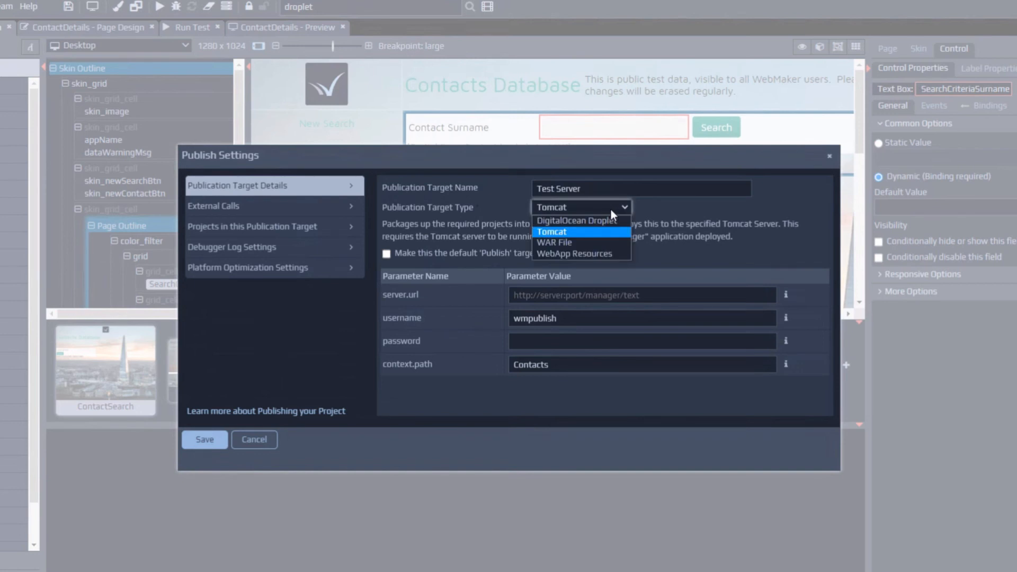
click(566, 243)
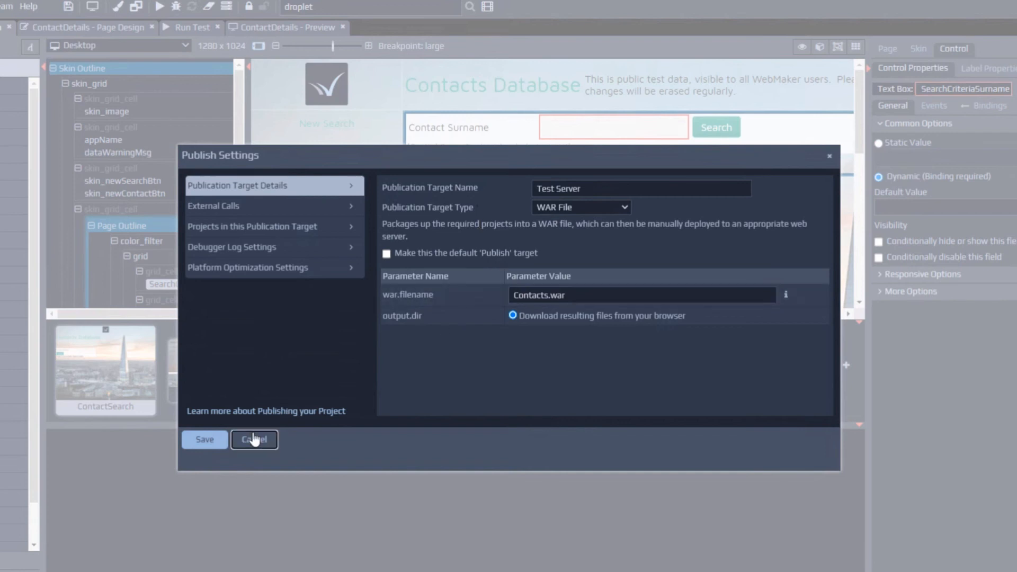
click(254, 439)
click(196, 440)
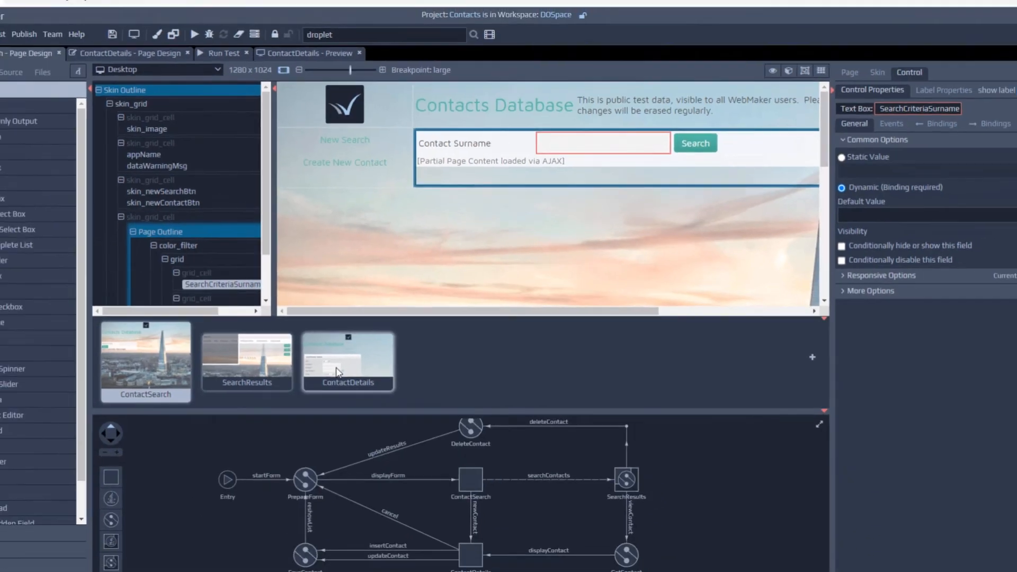
Open the ContactDetails page from the page strip for design editing
mouse_move(337, 372)
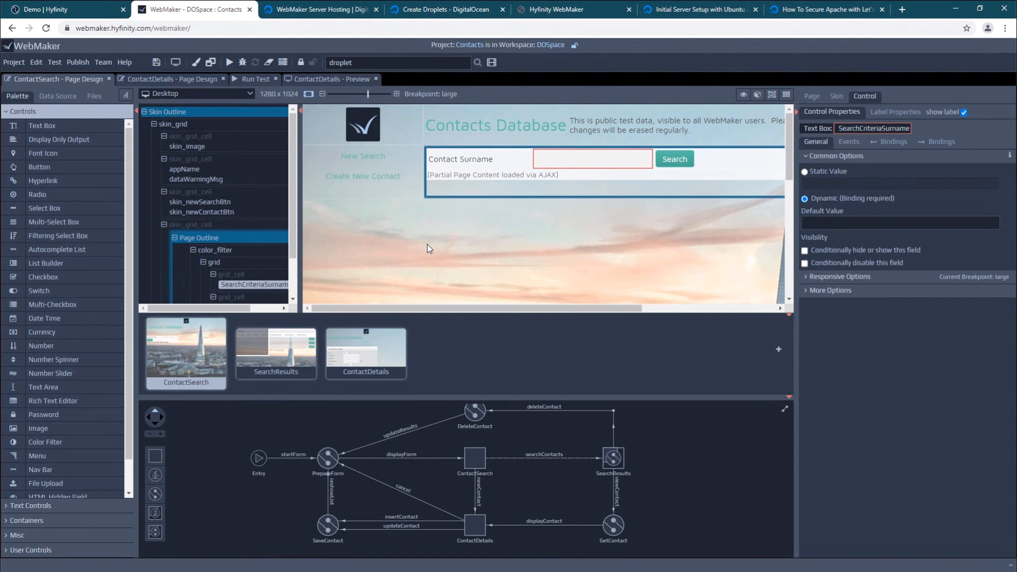
click(159, 80)
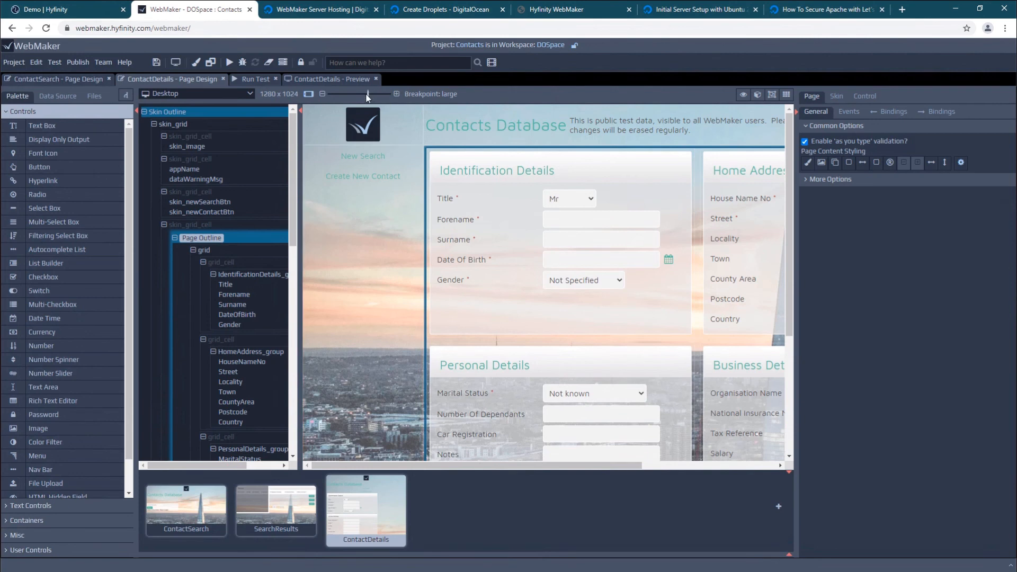
With the grid view on, insert an empty two-cell row above Identification Details and Home Address
drag(368, 97, 356, 97)
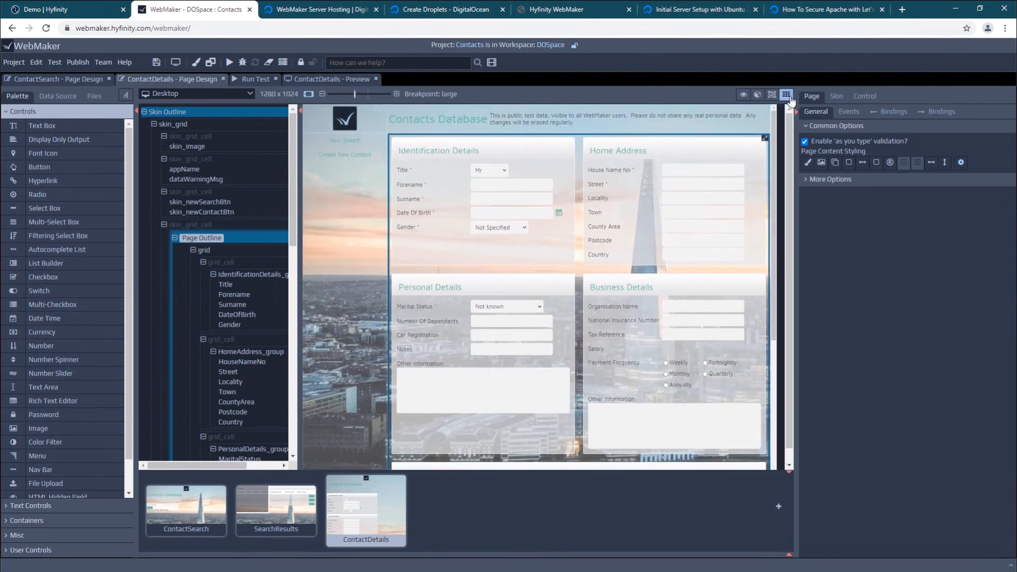
click(789, 95)
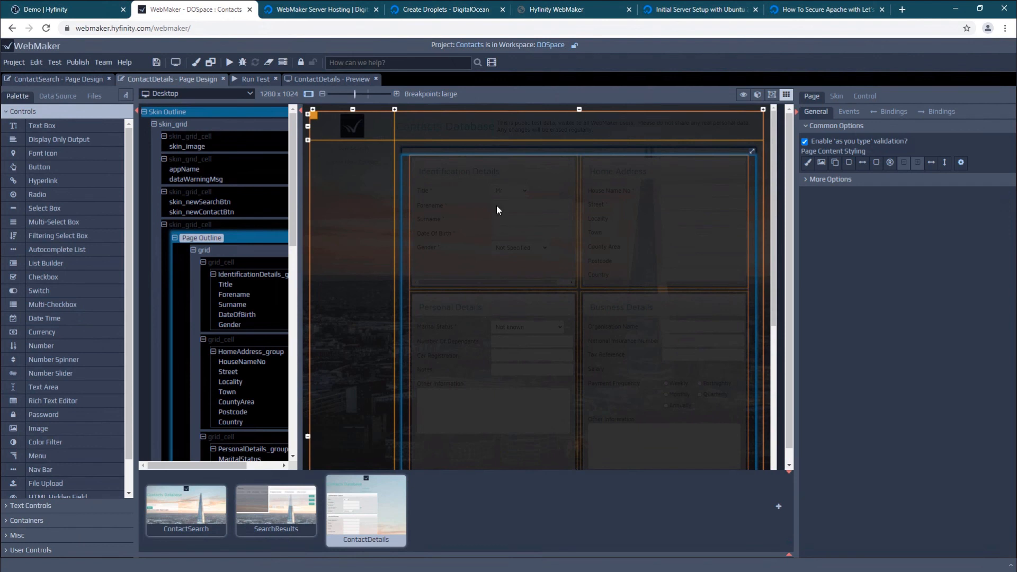
click(607, 210)
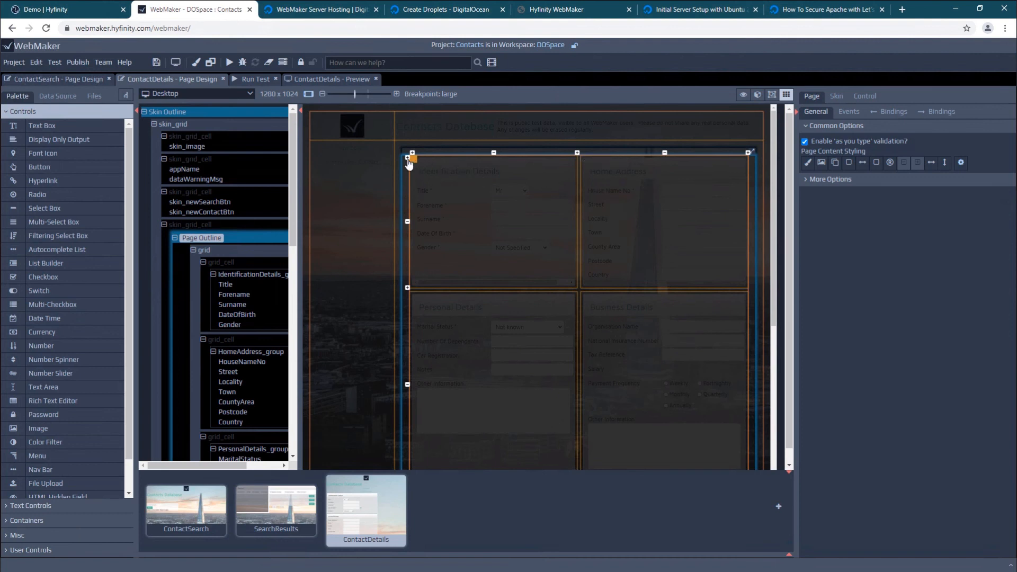
drag(409, 162, 453, 210)
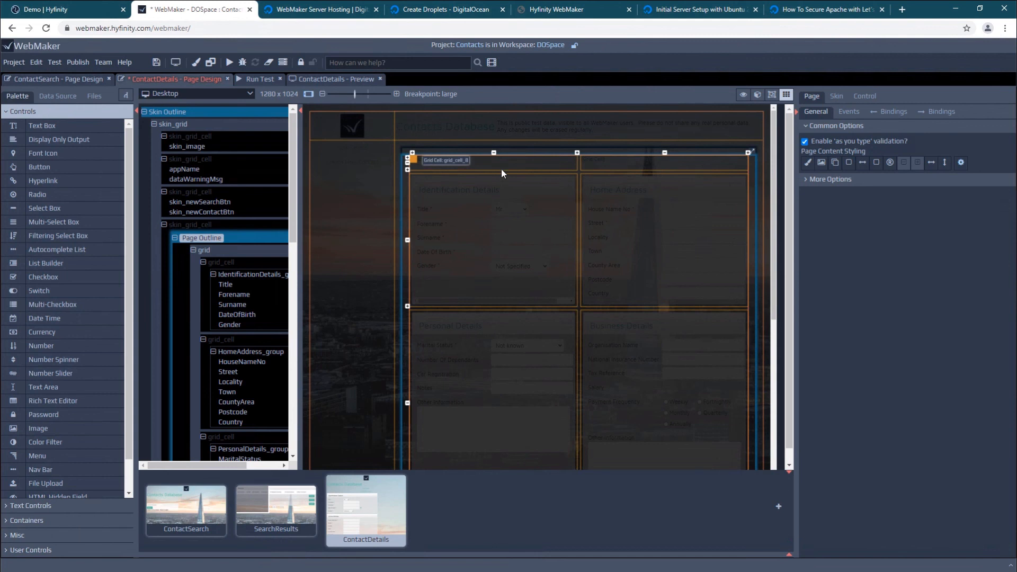
click(787, 95)
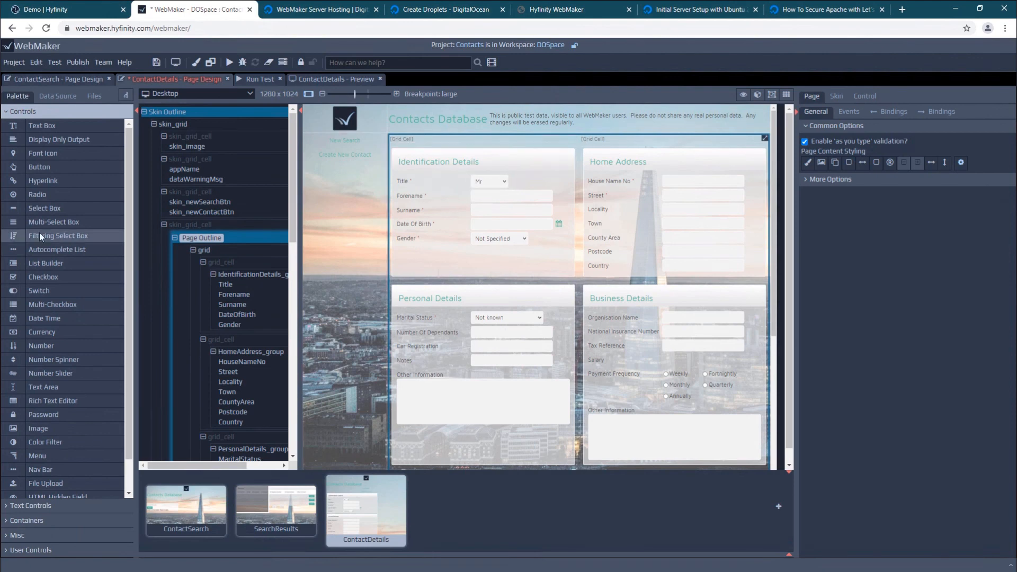
Place a Sub Heading in the left new cell and Body Text in the right one
click(33, 507)
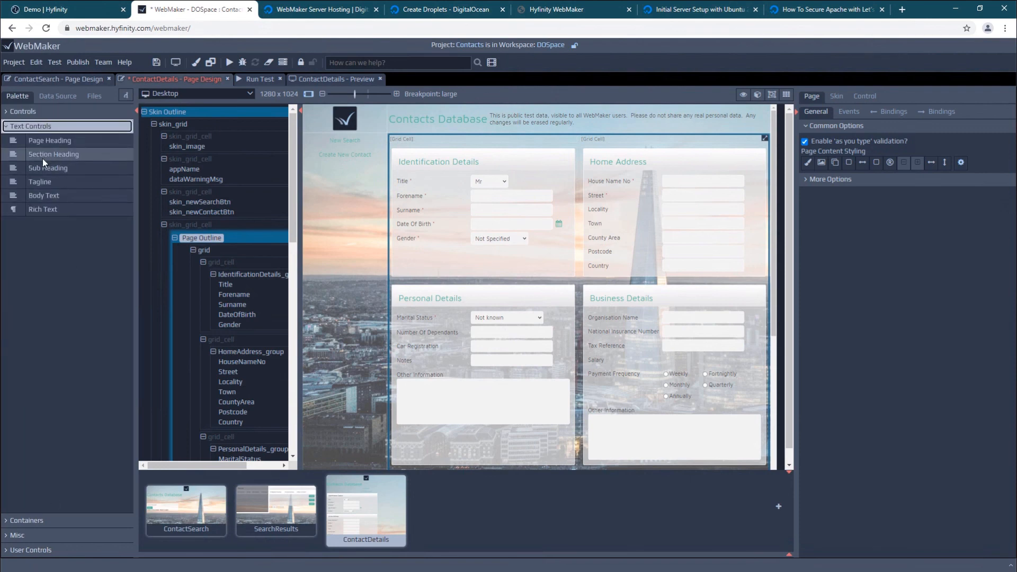
drag(42, 168, 407, 140)
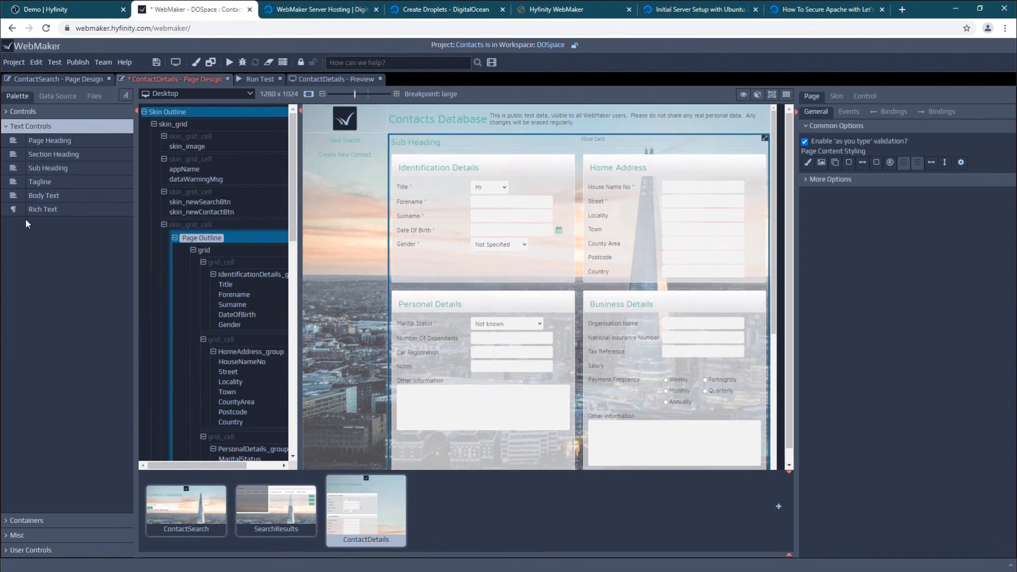
drag(40, 195, 617, 148)
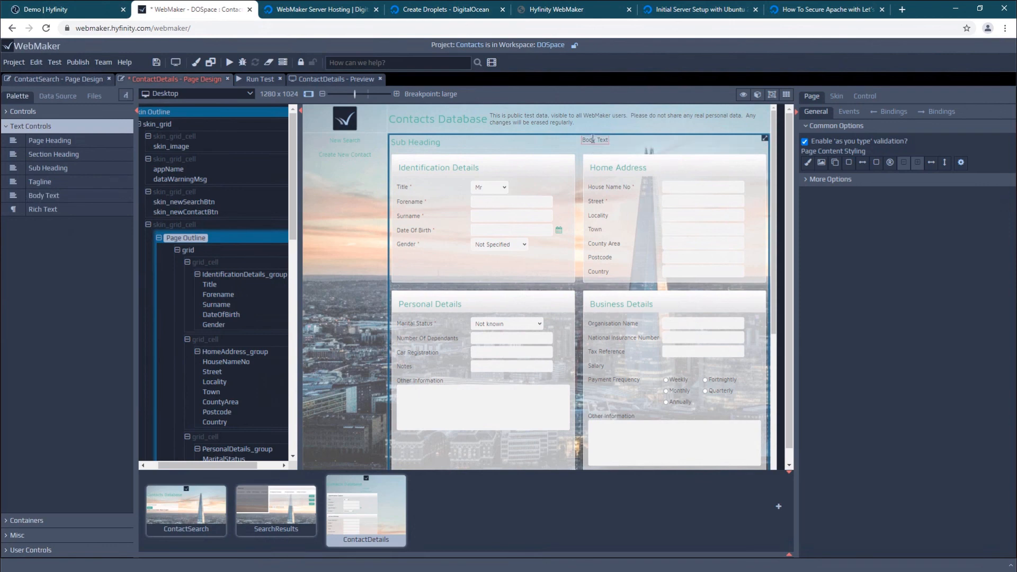
Edit the body text to read 'Hello Everyone'
double_click(593, 140)
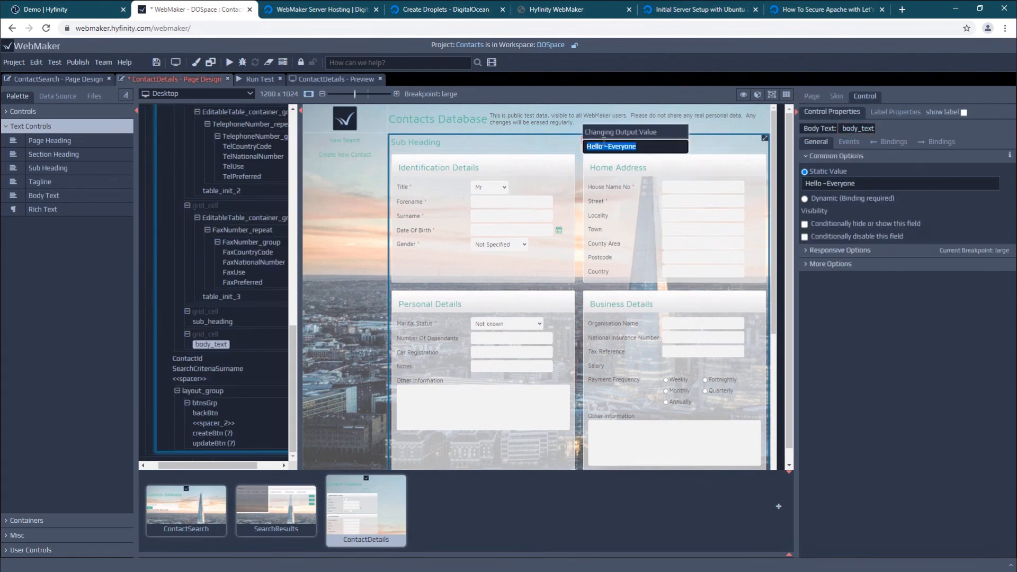
click(609, 148)
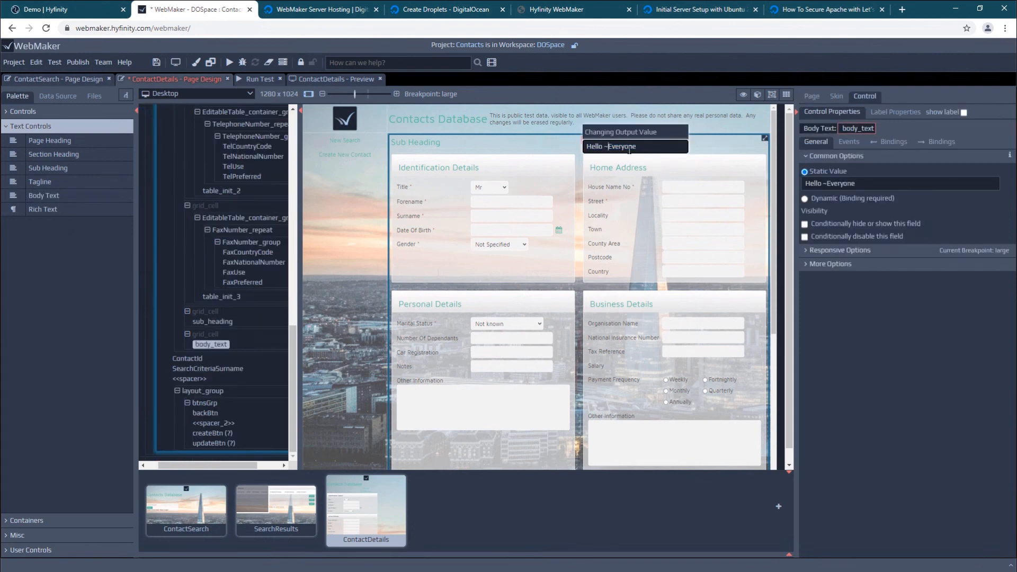
key(BackSpace)
key(Return)
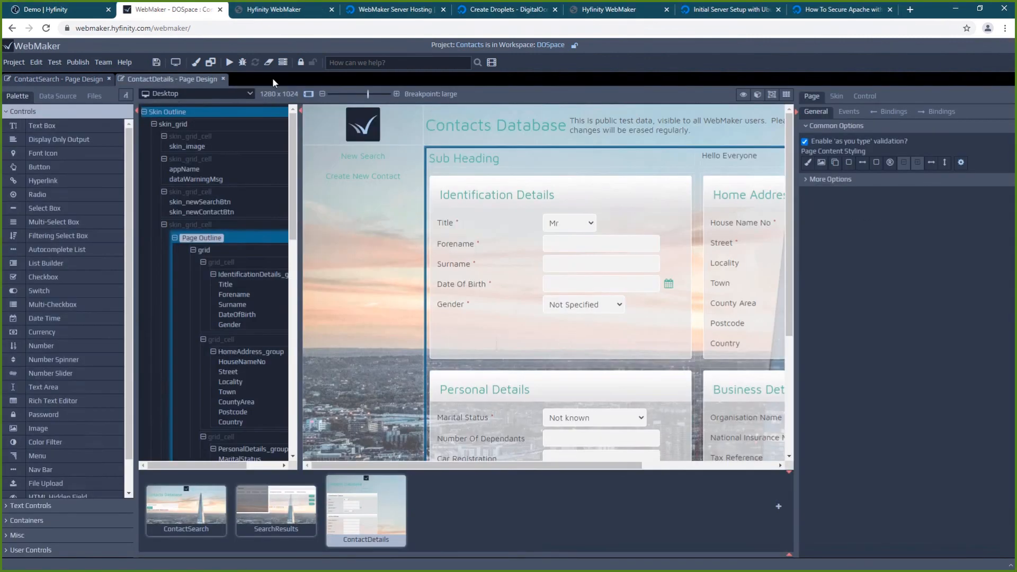
Test-run the app locally, search contacts, and open the first record's details
click(230, 63)
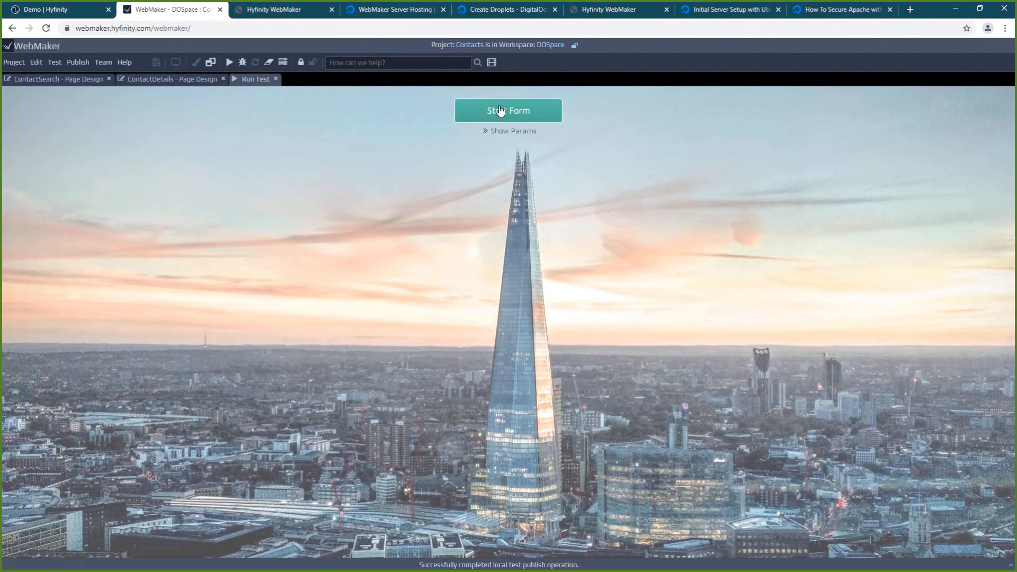
click(495, 109)
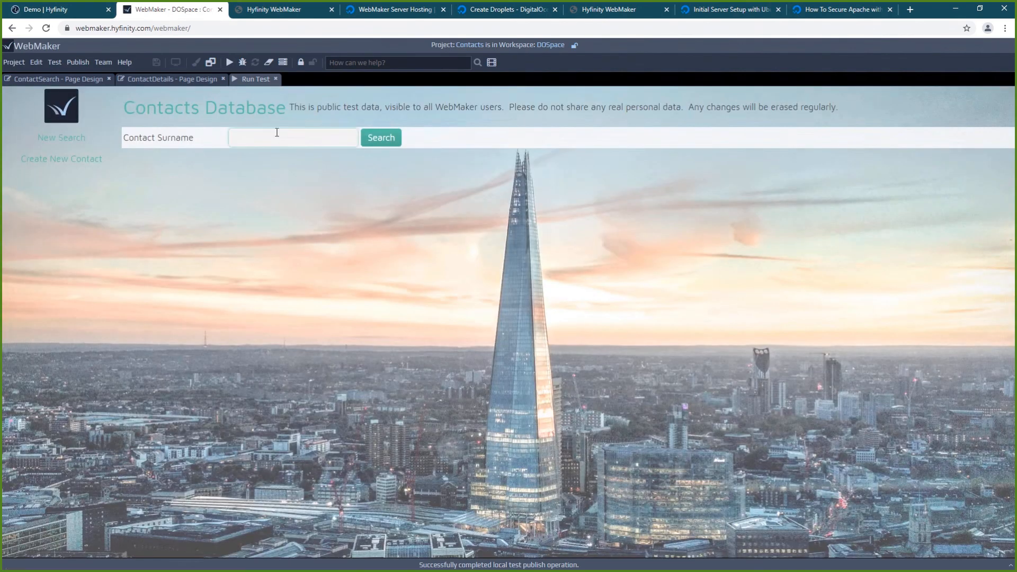
click(381, 138)
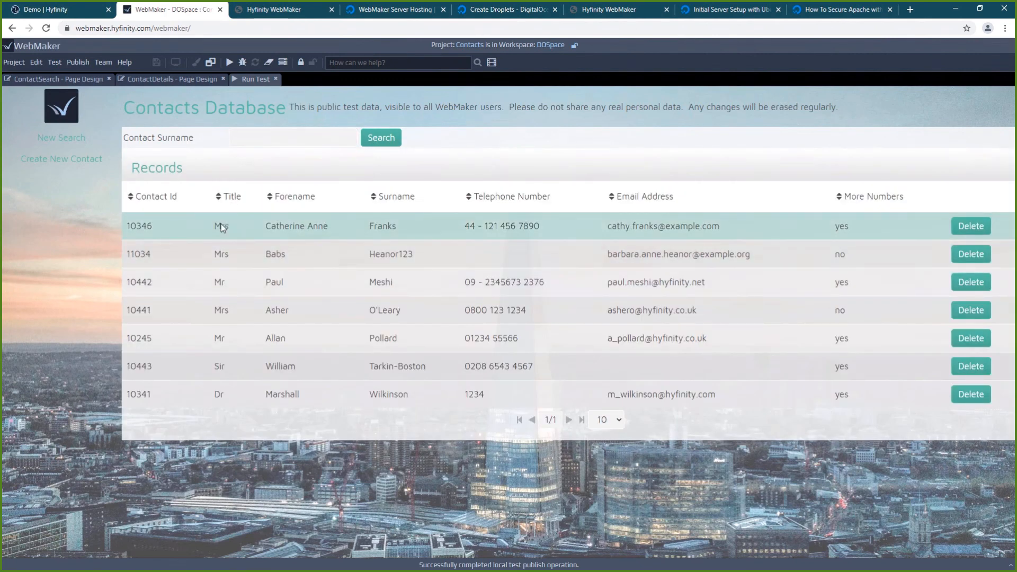
click(221, 223)
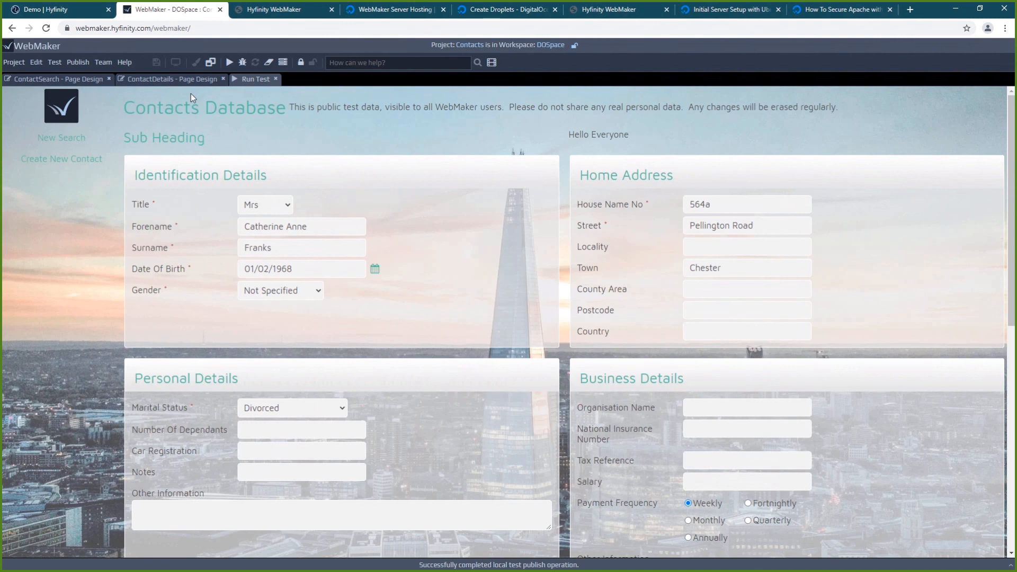
click(76, 63)
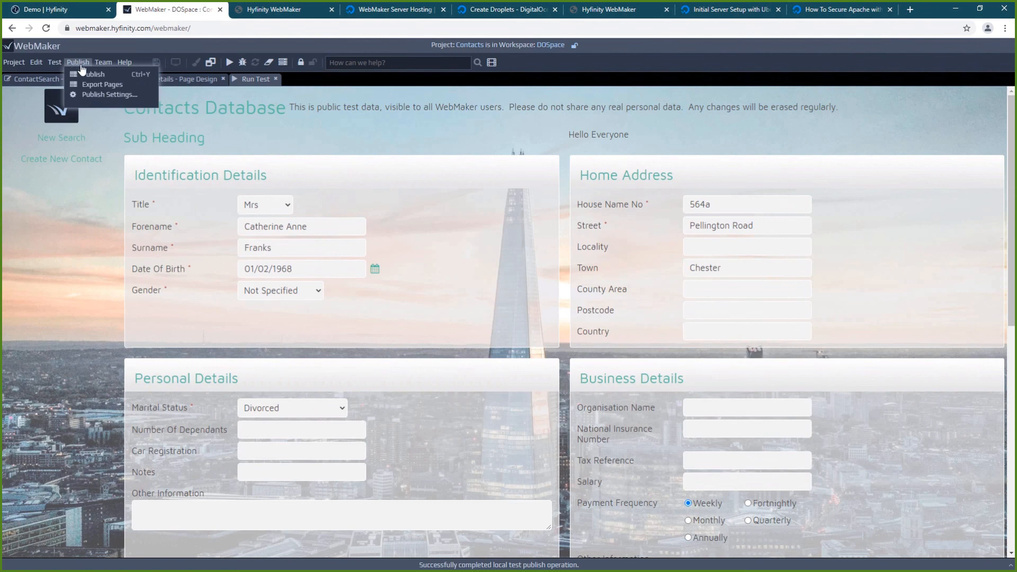
Publish to Hyfinity Demo Server and switch to the demo.hyfinity.com/Contacts browser tab
click(90, 75)
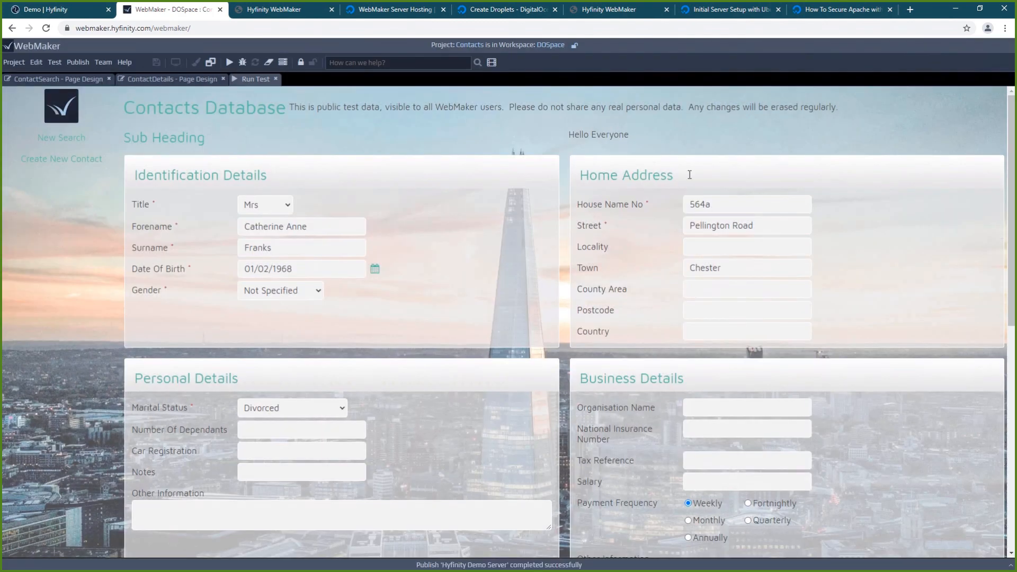
click(597, 13)
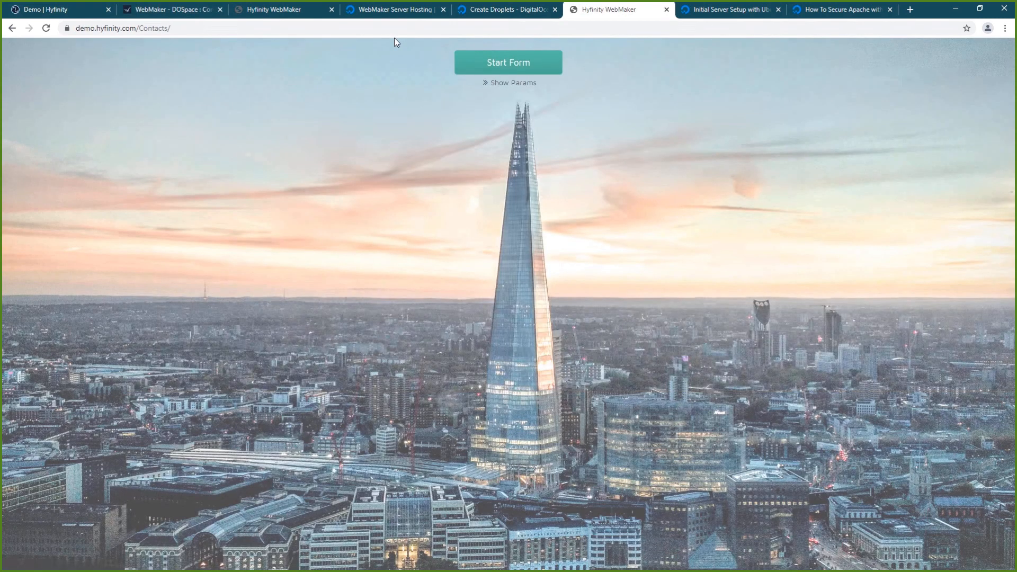
Start the live form, search contacts, and highlight the Sub Heading and Hello Everyone text
click(516, 68)
click(266, 90)
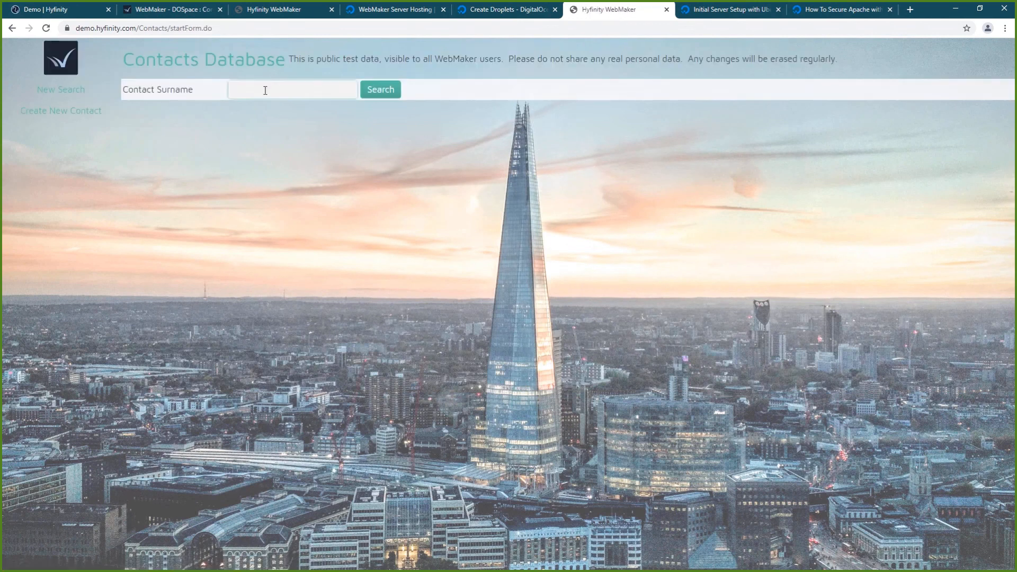
click(380, 90)
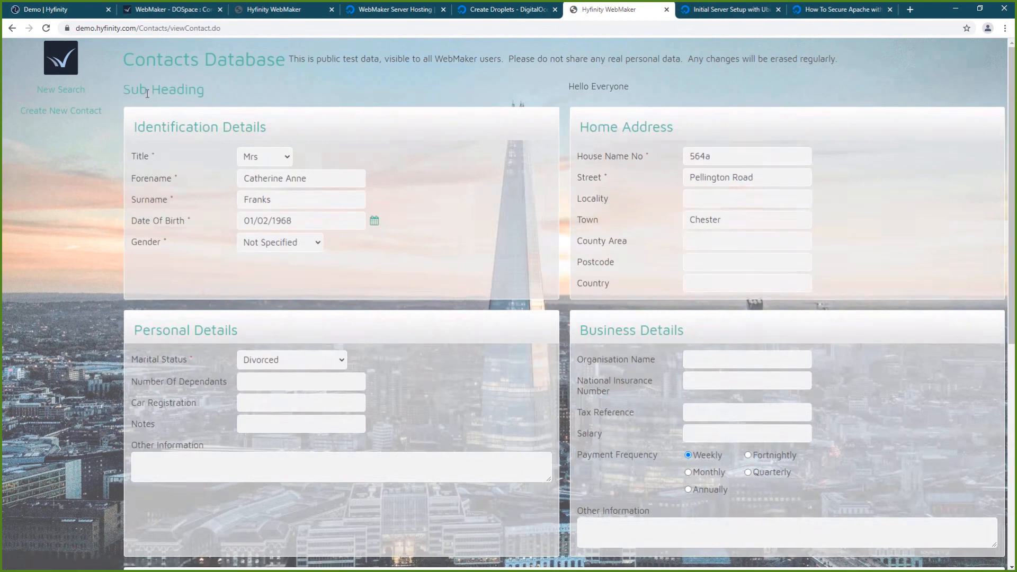
drag(147, 90, 782, 133)
drag(643, 97, 314, 94)
click(314, 94)
Change the address back to /Contacts/startForm.do and load it
click(188, 31)
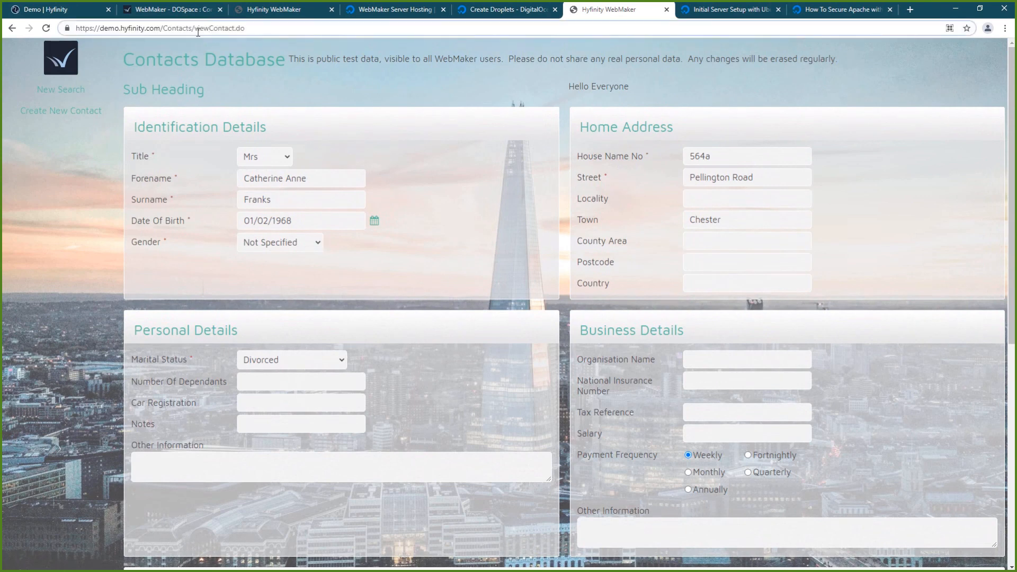
drag(192, 29, 359, 25)
key(BackSpace)
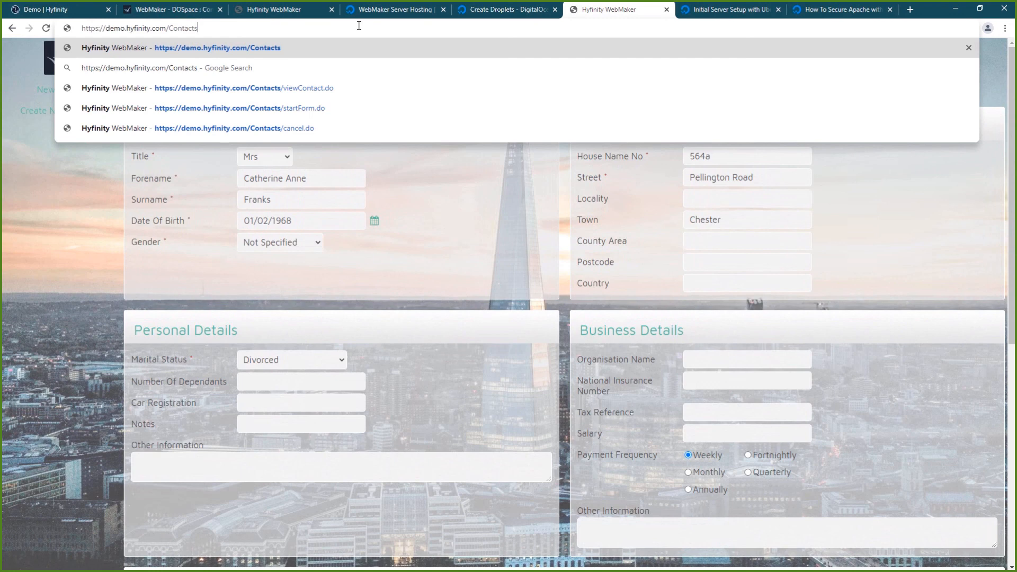
key(Down)
key(Down)
key(Down)
key(Return)
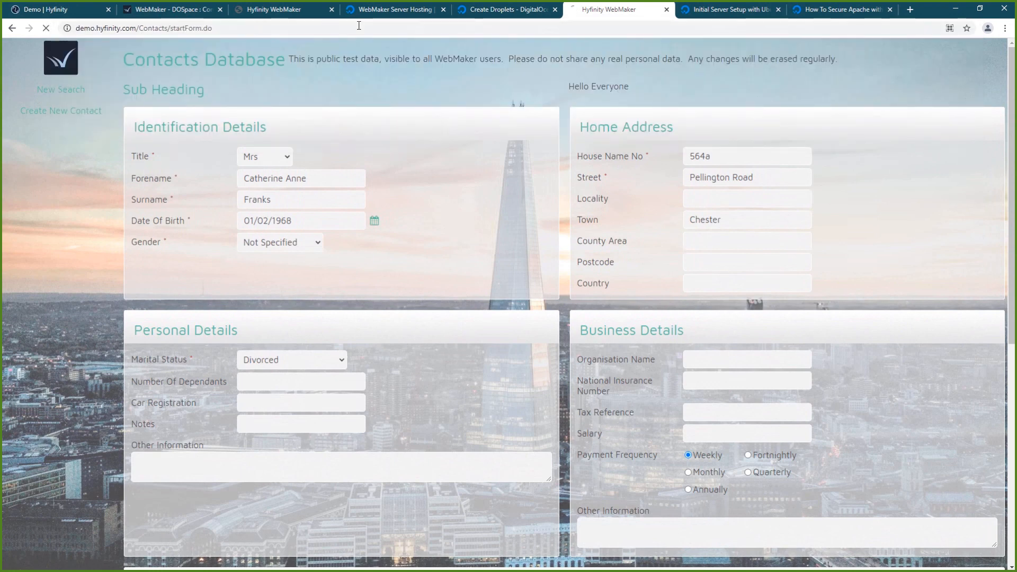